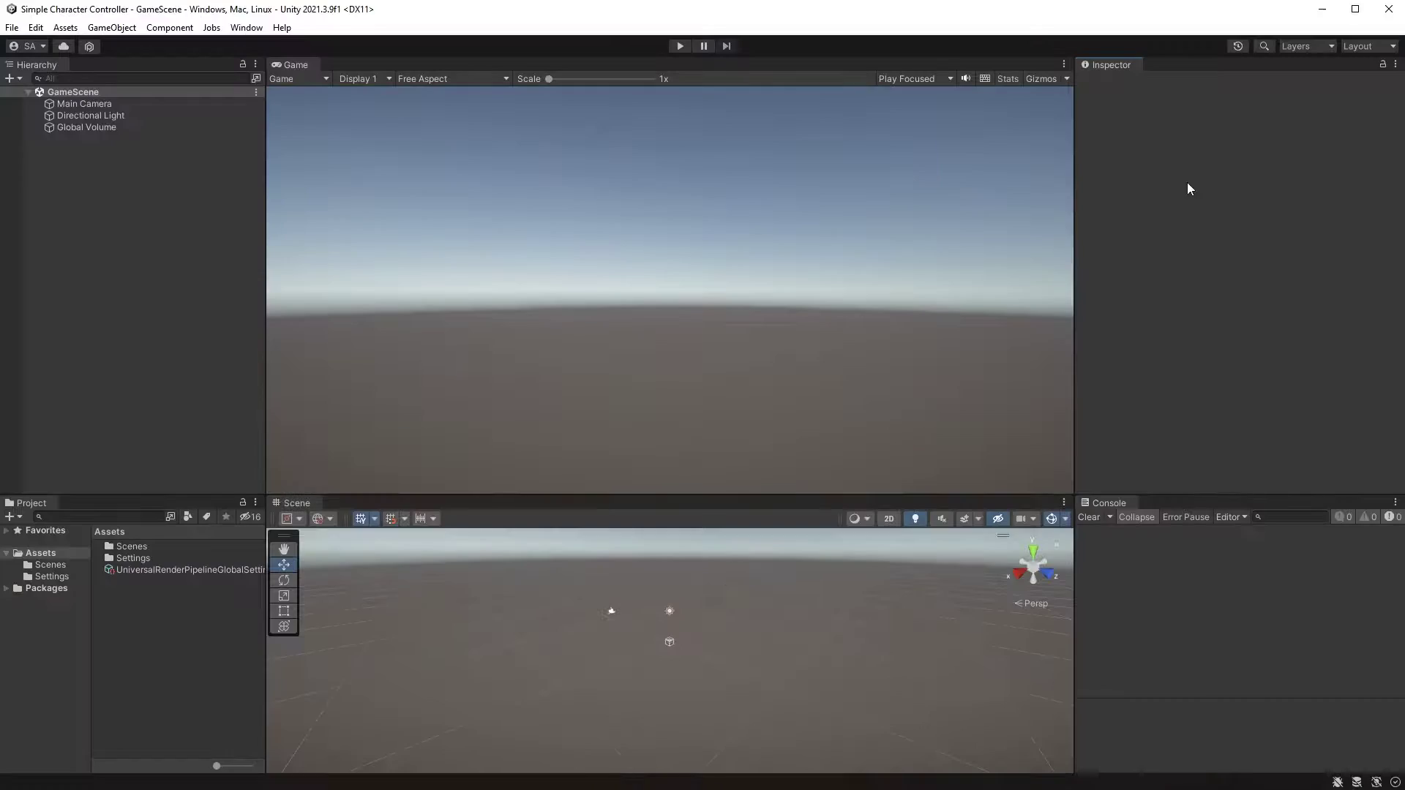
# Install Input System from the Unity Registry, accepting the native backends prompt and editor restart
pyautogui.click(247, 27)
pyautogui.click(286, 199)
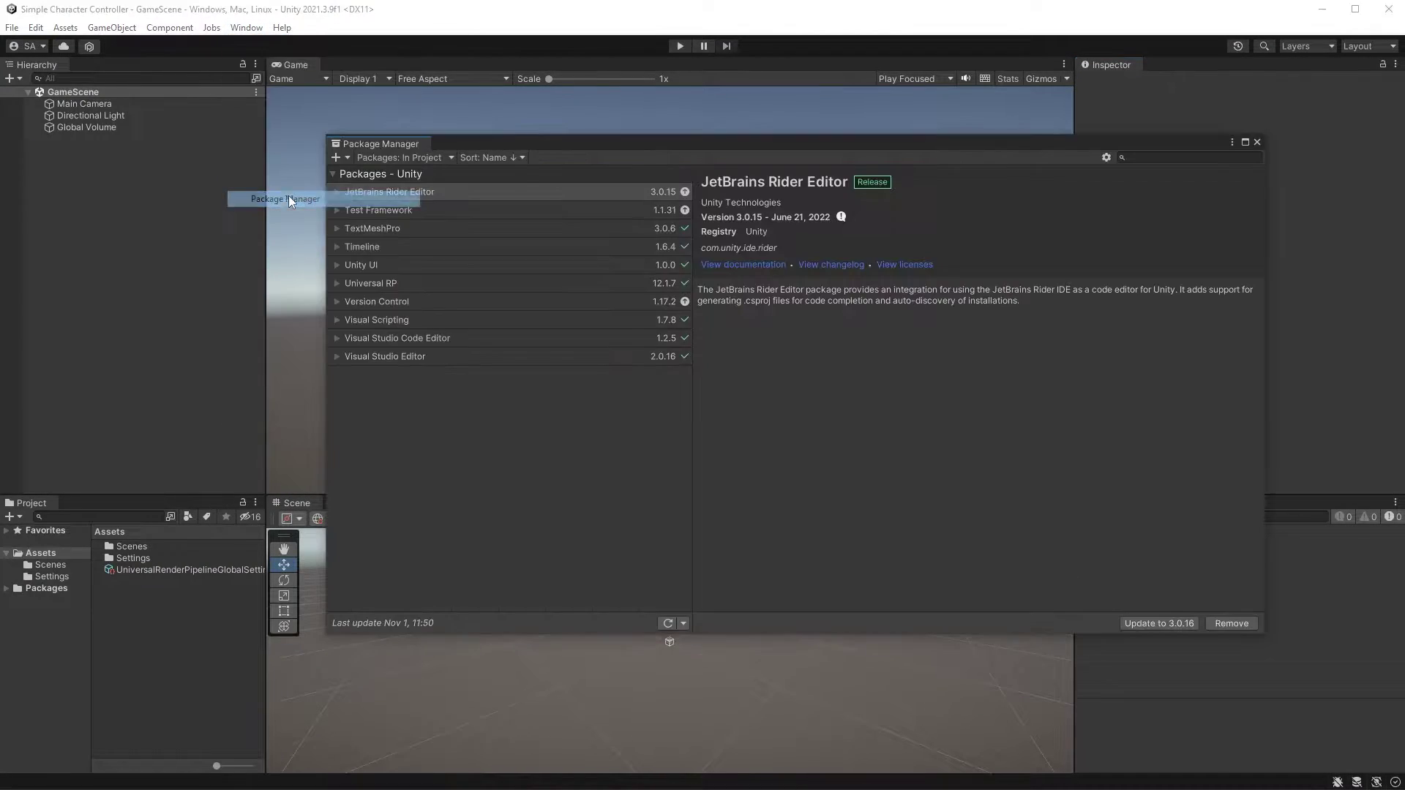
pyautogui.click(421, 155)
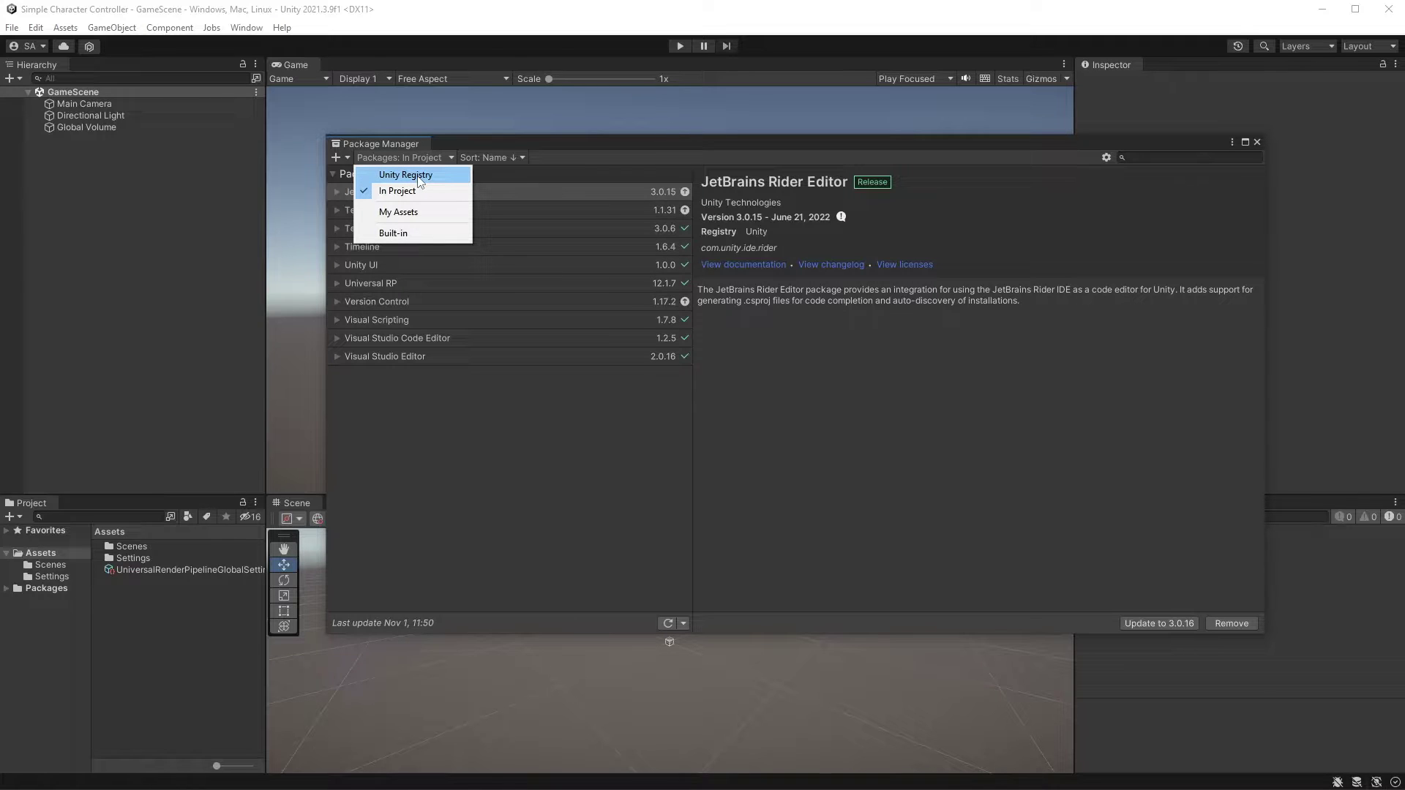
pyautogui.click(406, 175)
pyautogui.scroll(-10, 478, 329)
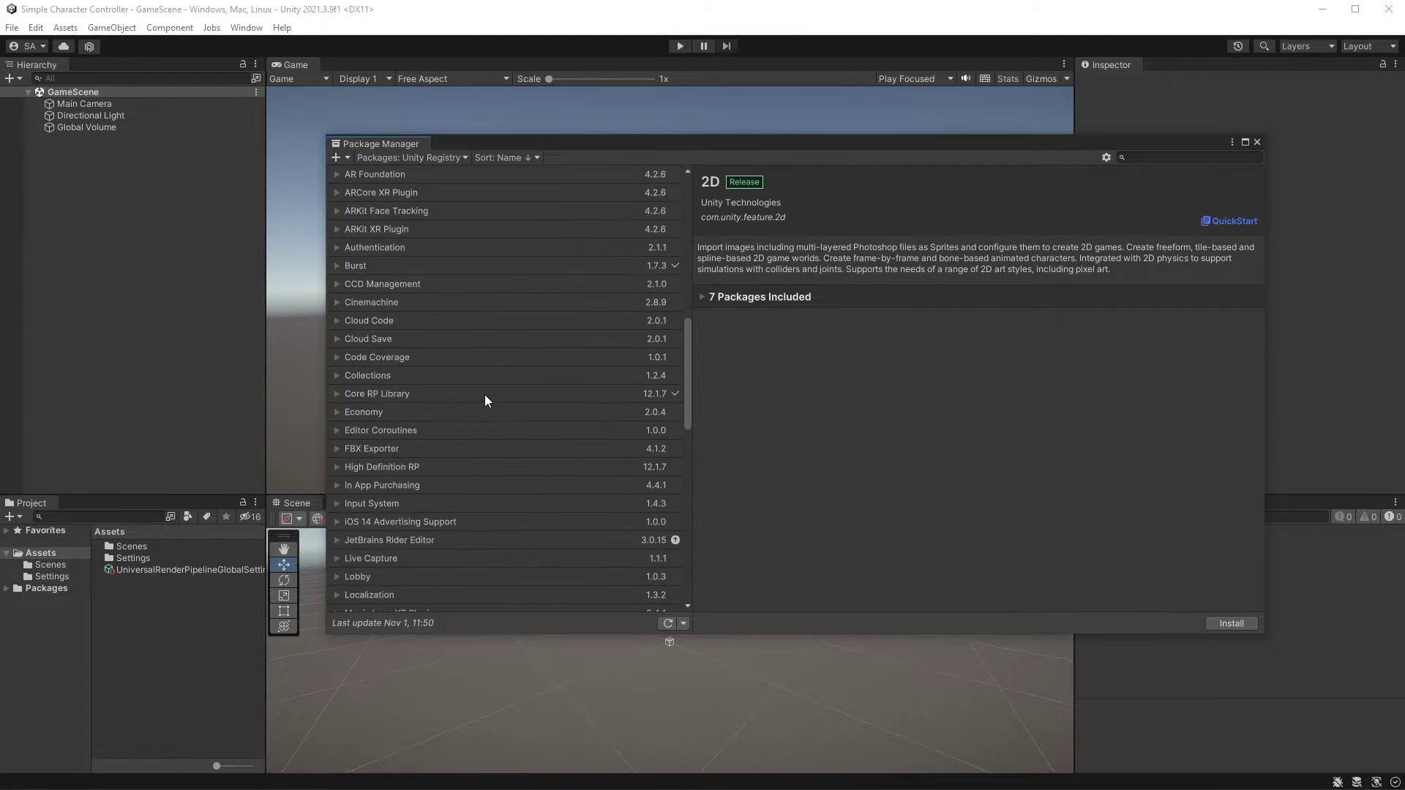
pyautogui.click(454, 464)
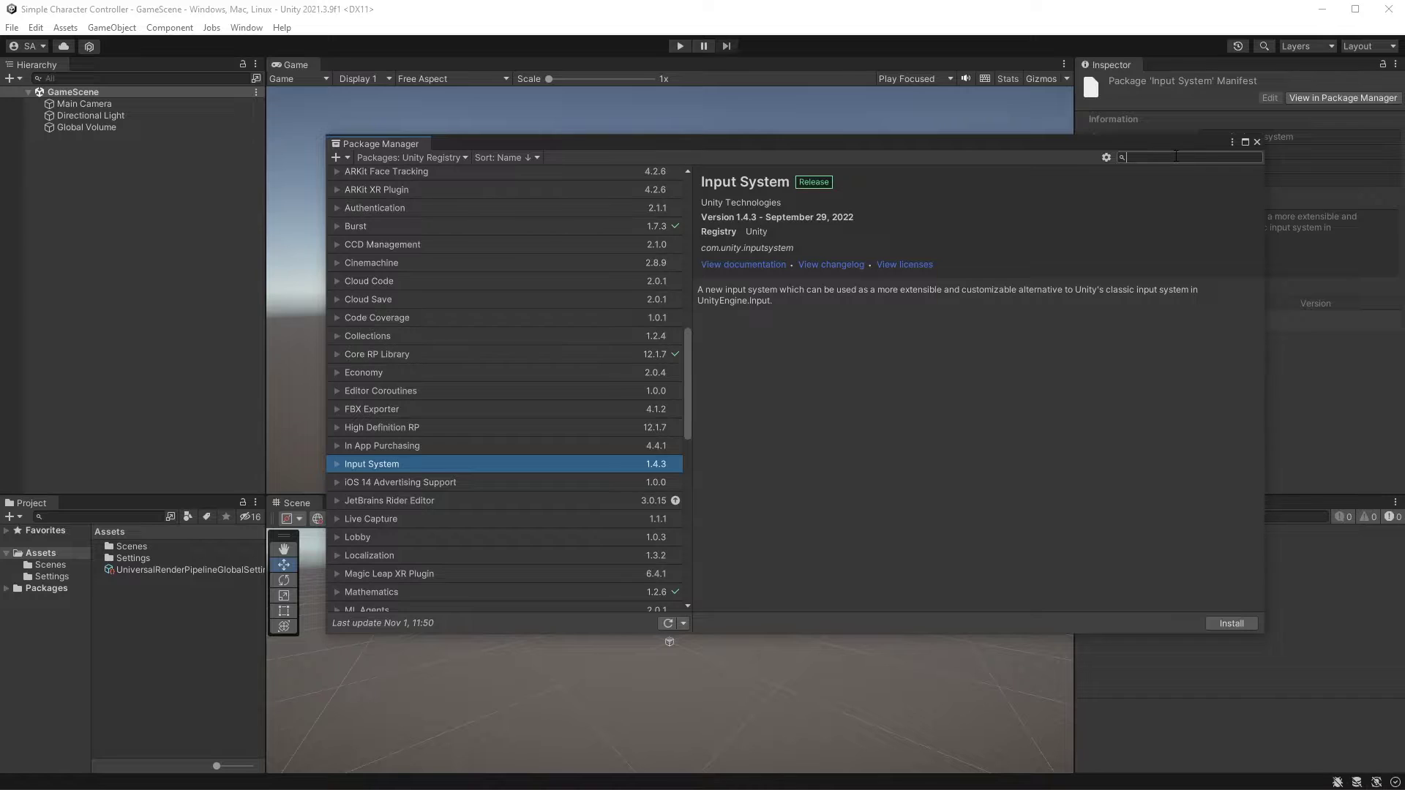
pyautogui.write('input system')
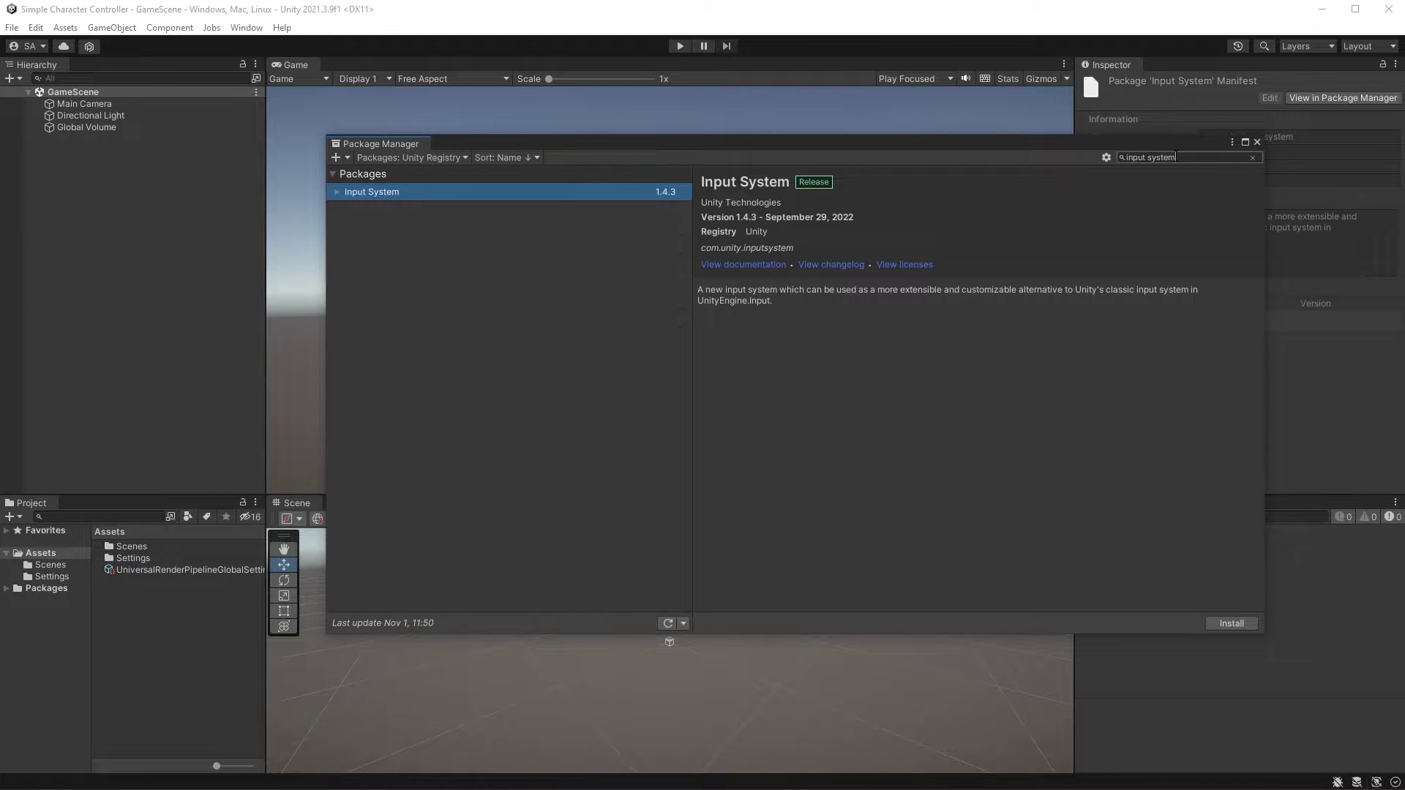
pyautogui.click(595, 192)
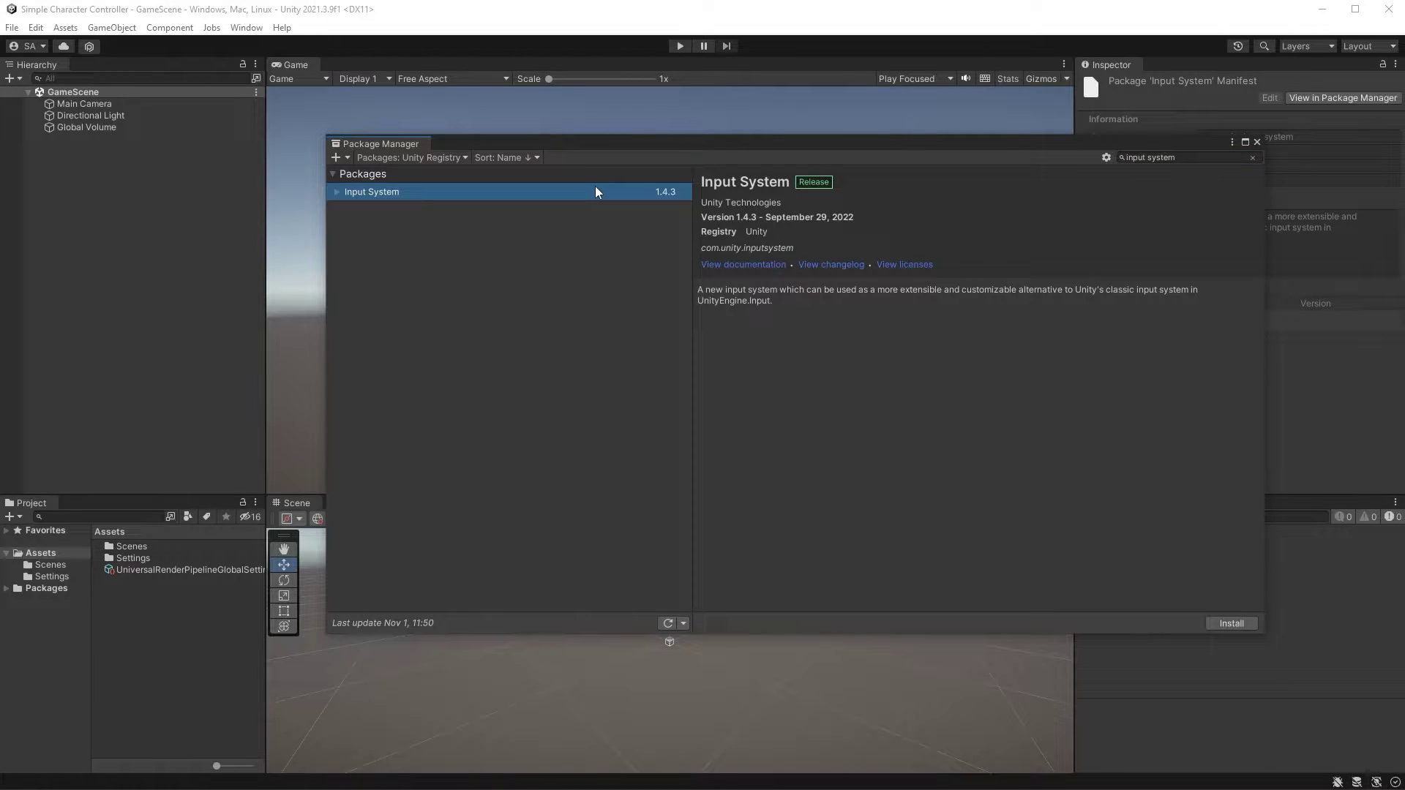
pyautogui.click(1232, 623)
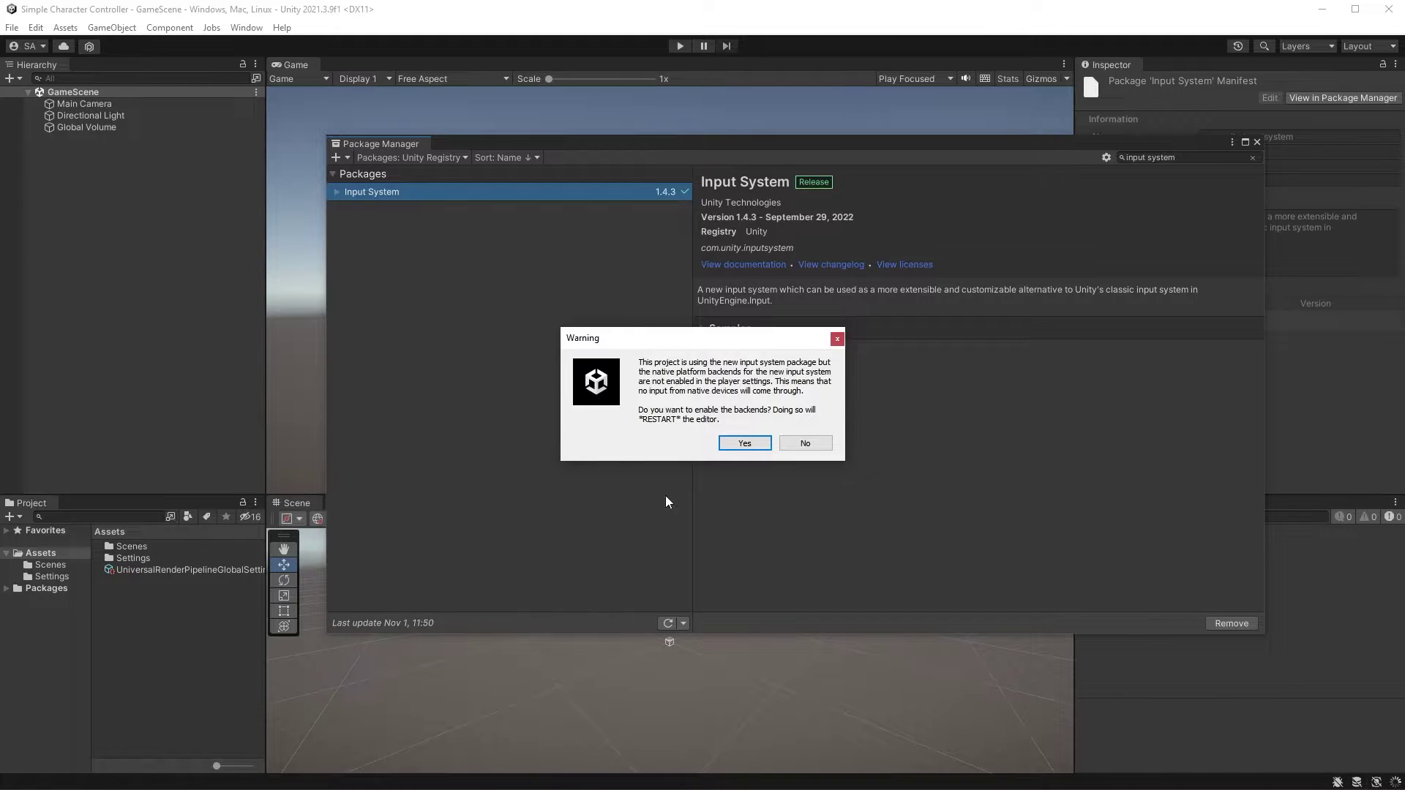
pyautogui.click(745, 443)
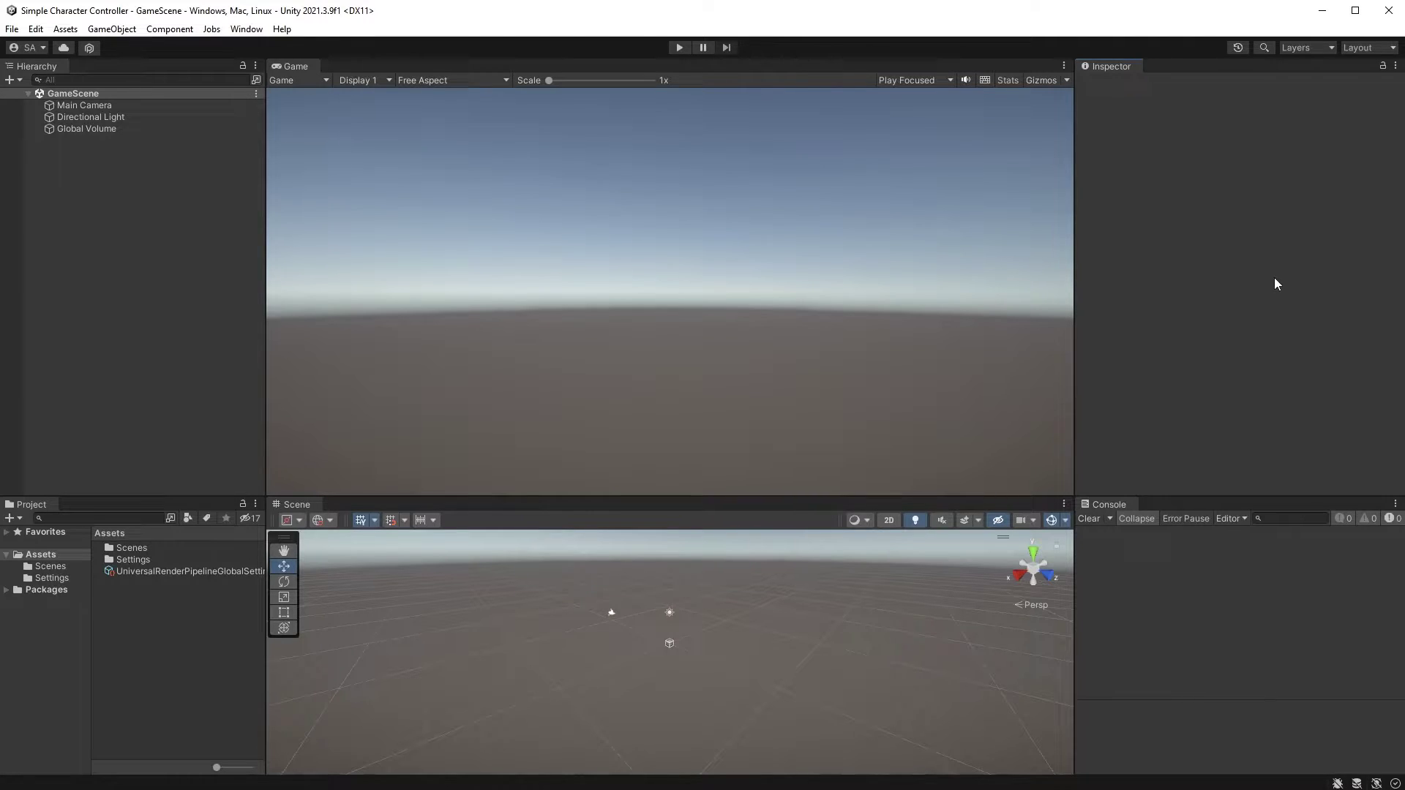
# Save the scene and create an empty GameObject named PlayerInput
pyautogui.hotkey('ctrl', 's')
pyautogui.rightClick(135, 262)
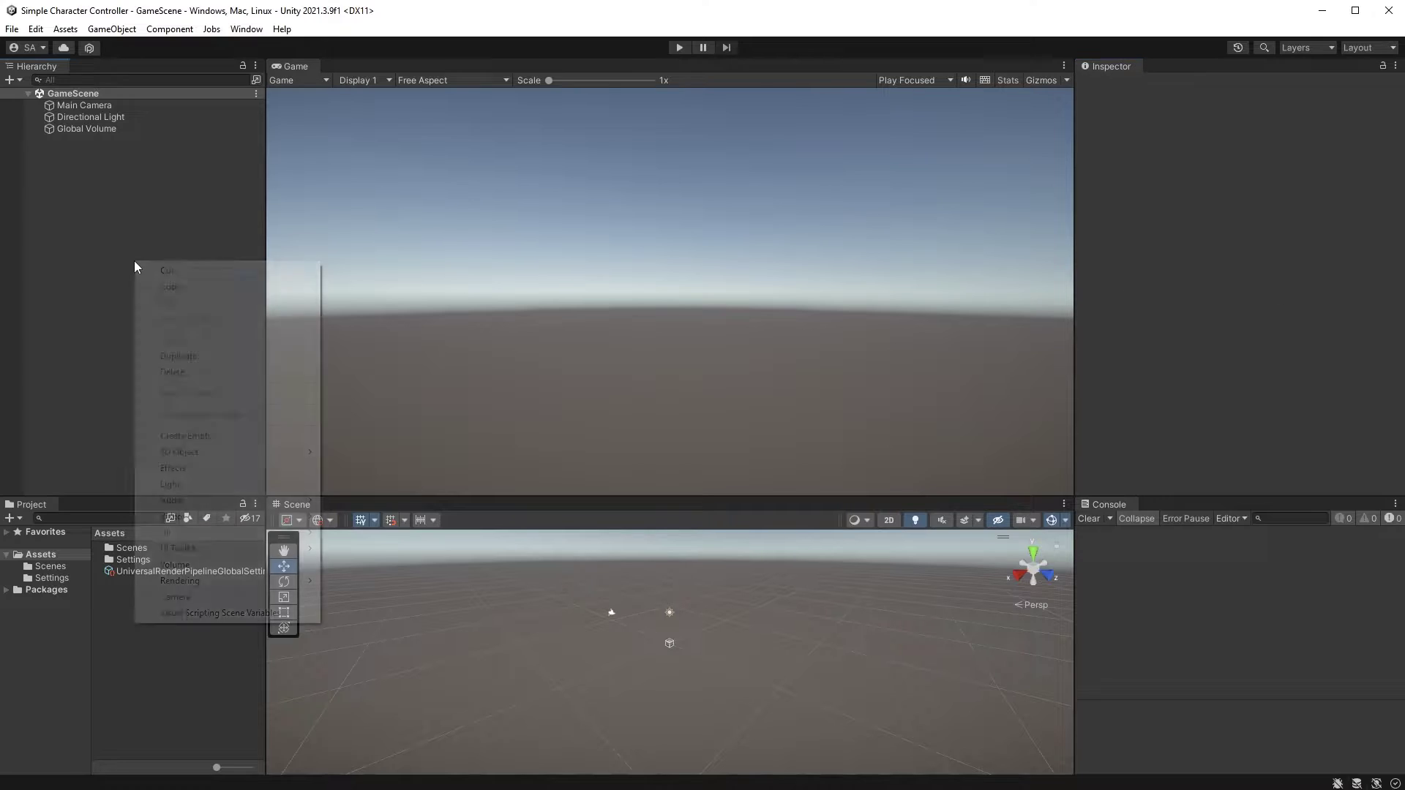
pyautogui.click(209, 434)
pyautogui.write('Pla')
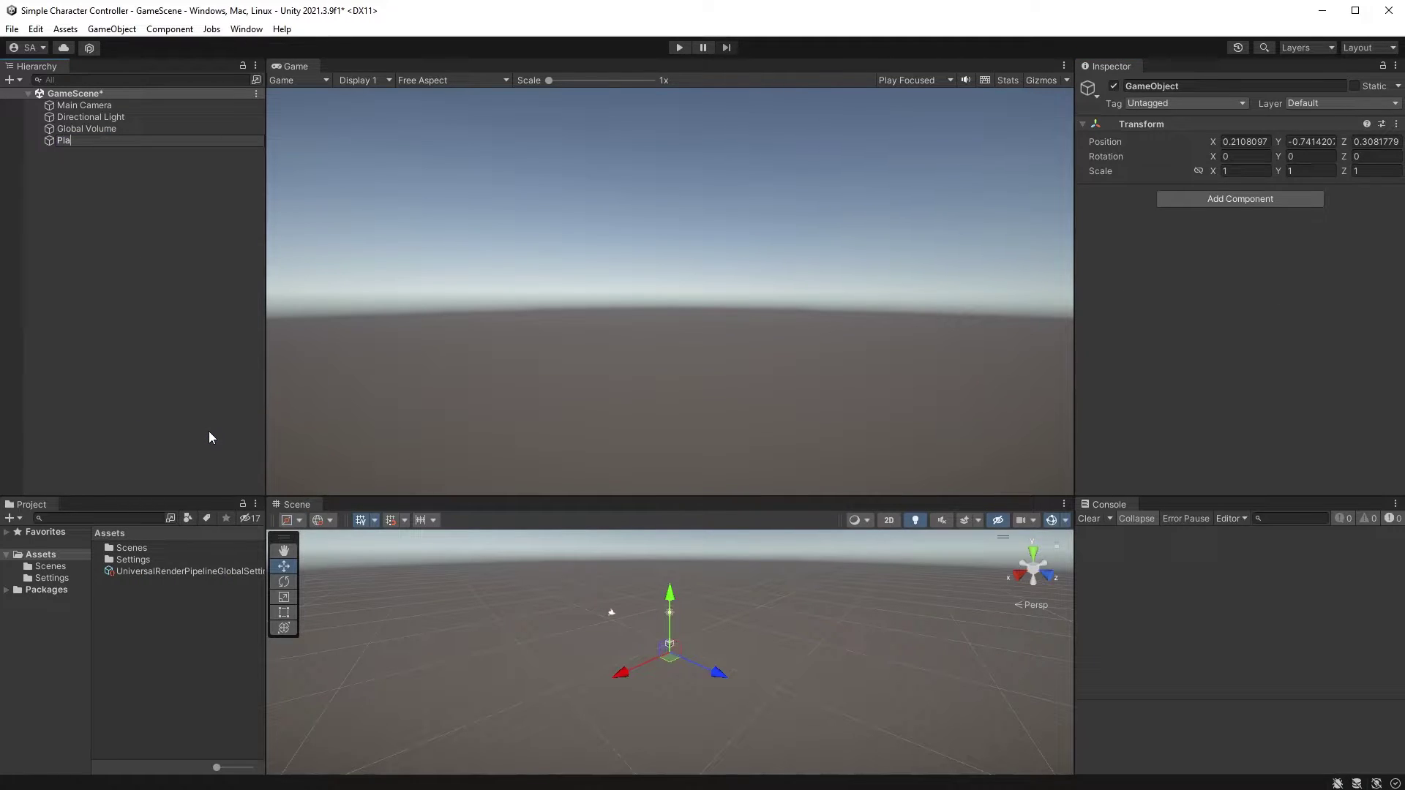
pyautogui.write('yerInput')
pyautogui.press('Return')
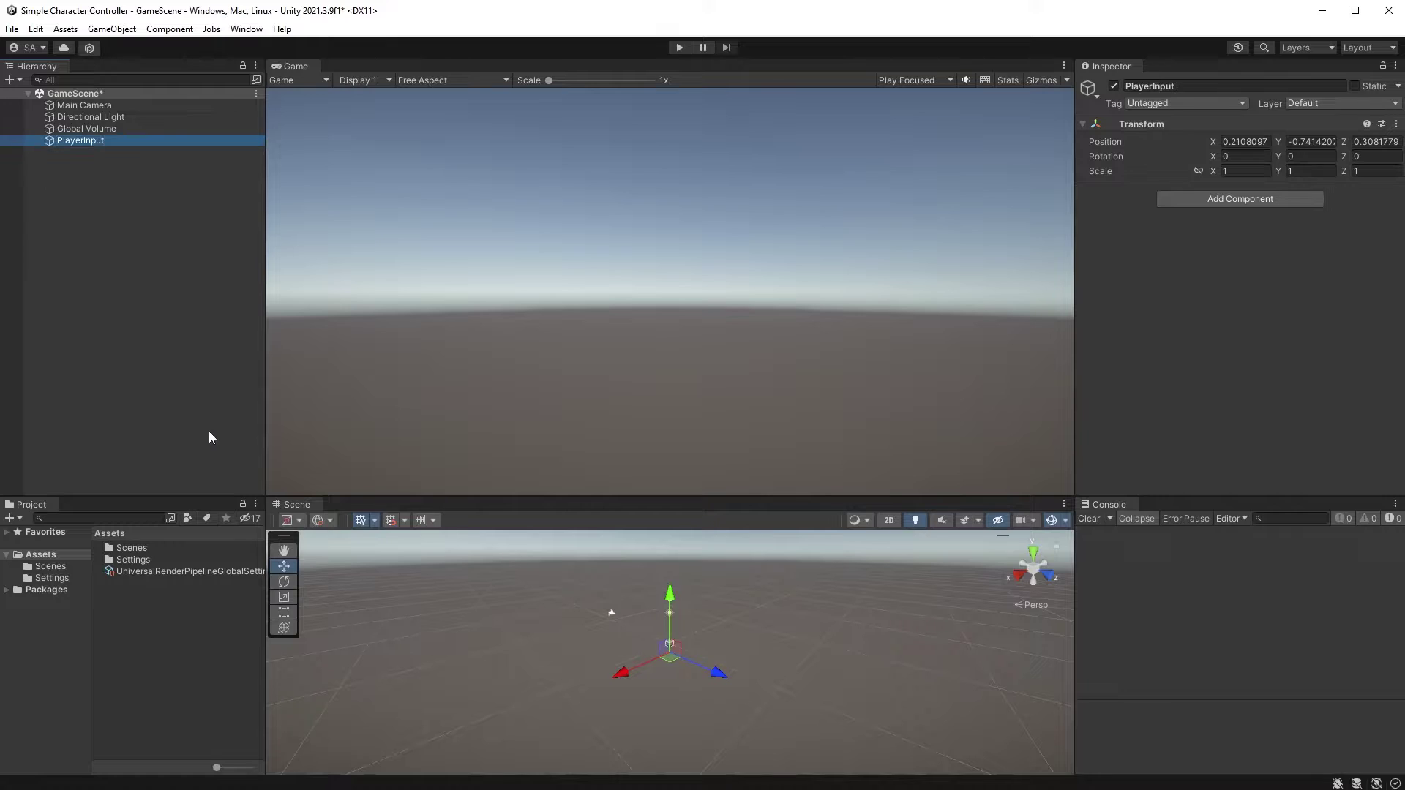
# Add a Player Input component to the PlayerInput object
pyautogui.click(1237, 199)
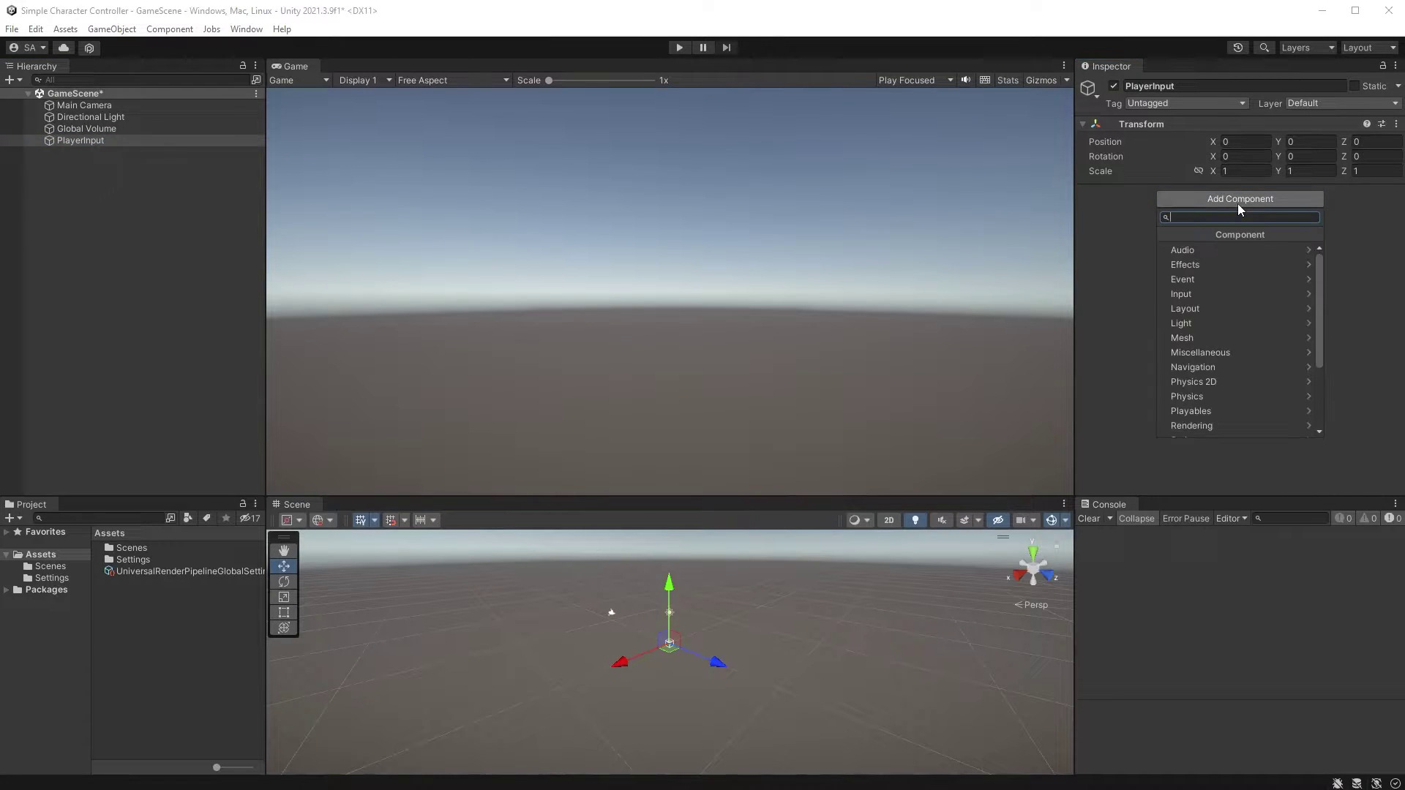
pyautogui.write('playerinput')
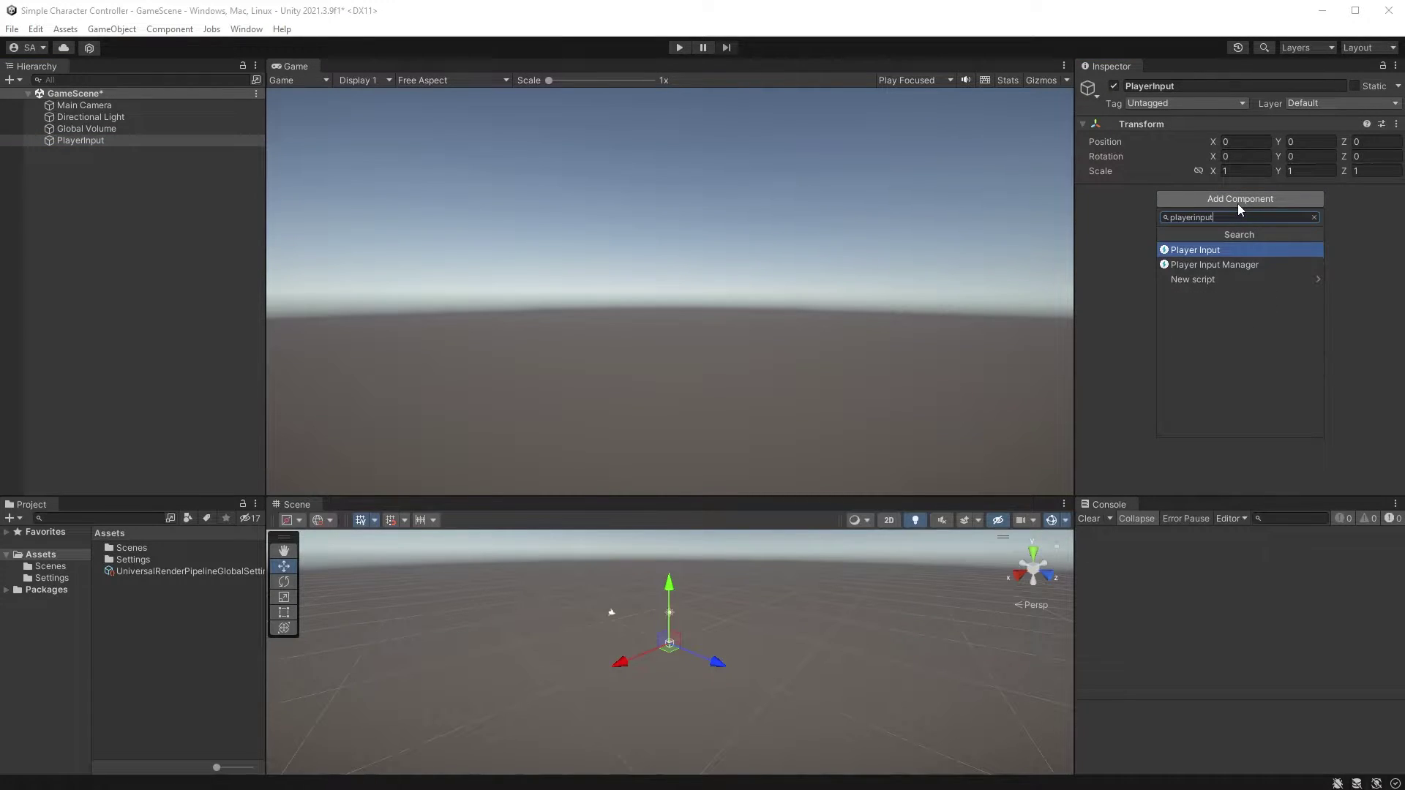
pyautogui.press('Return')
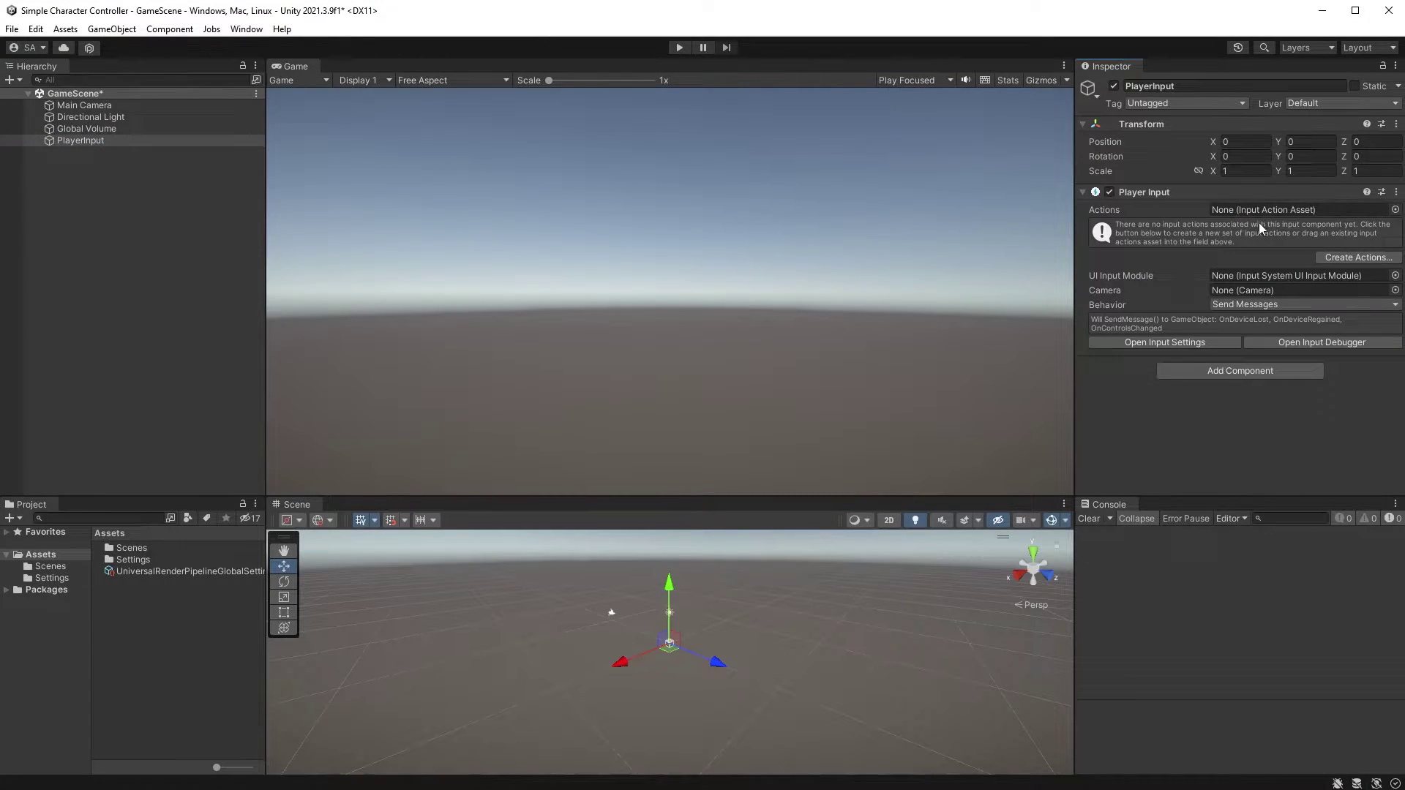
# Create the default input actions asset and review its UI and Player maps
pyautogui.click(1344, 259)
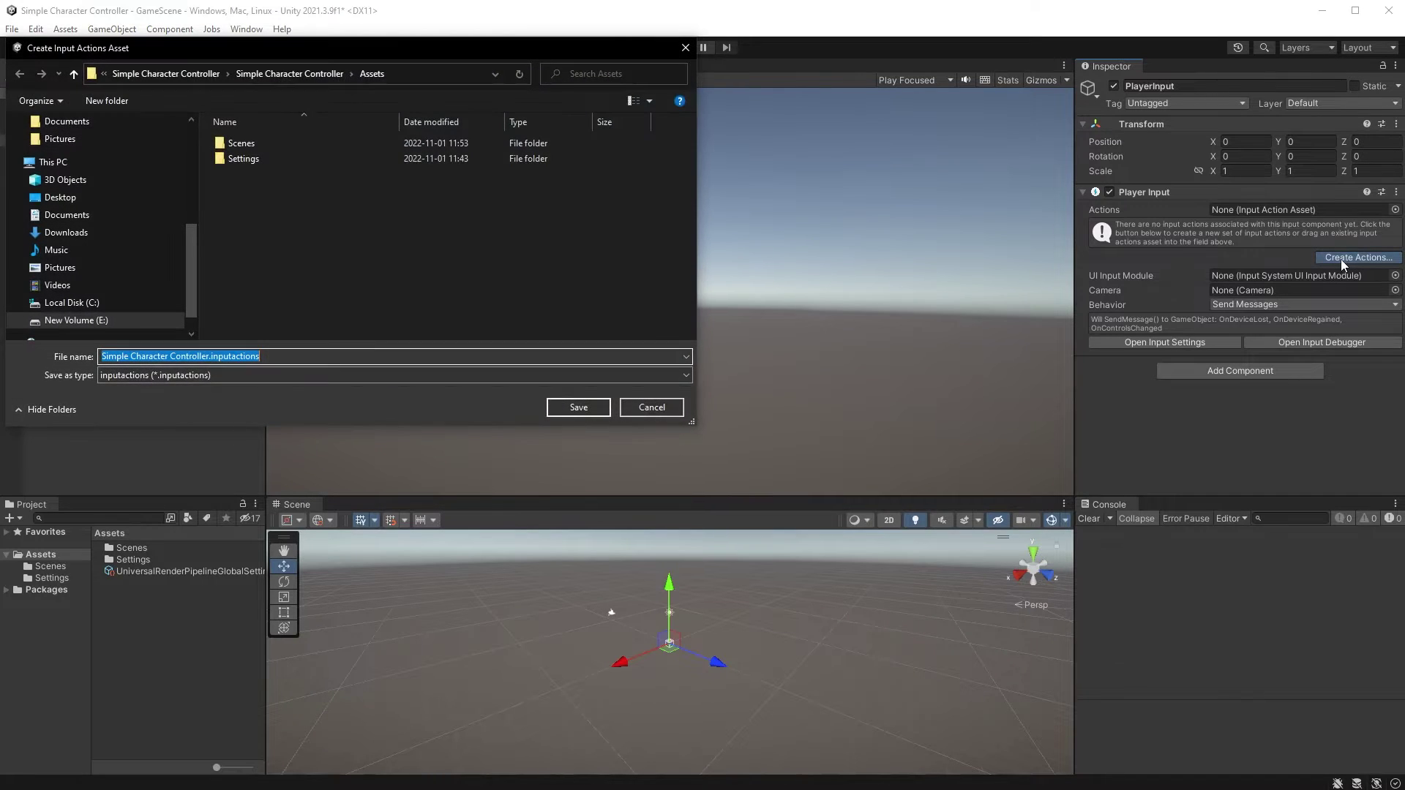
pyautogui.click(579, 407)
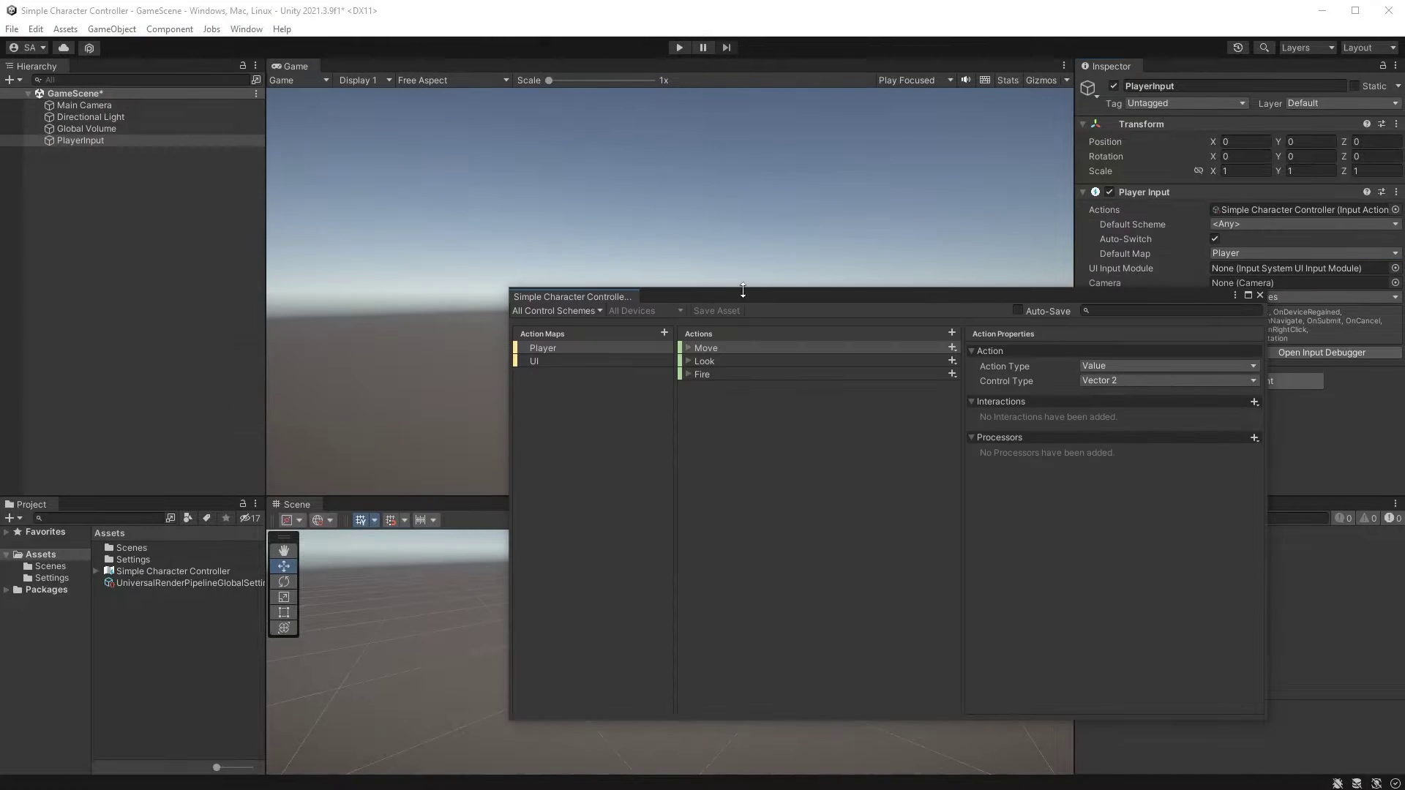
pyautogui.click(599, 360)
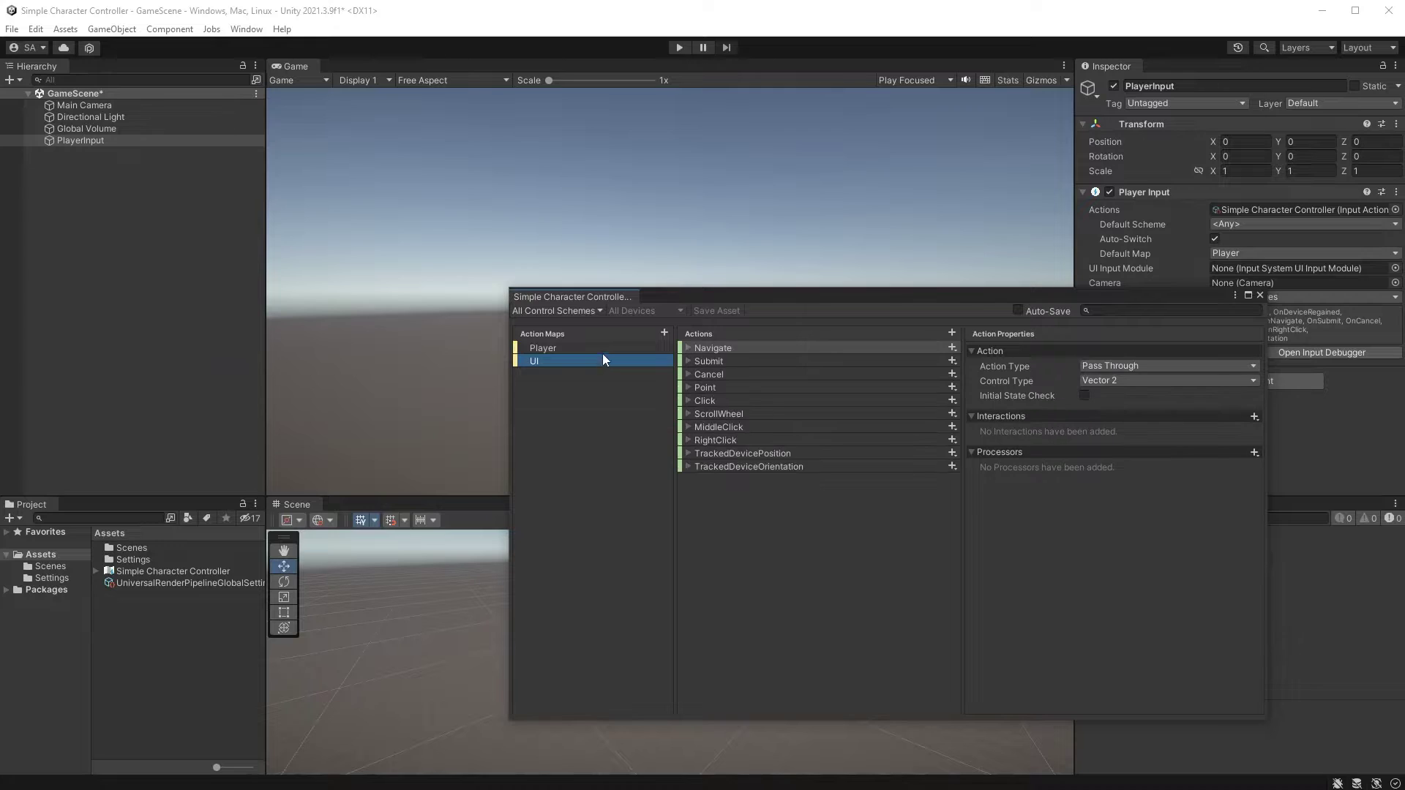
pyautogui.click(572, 349)
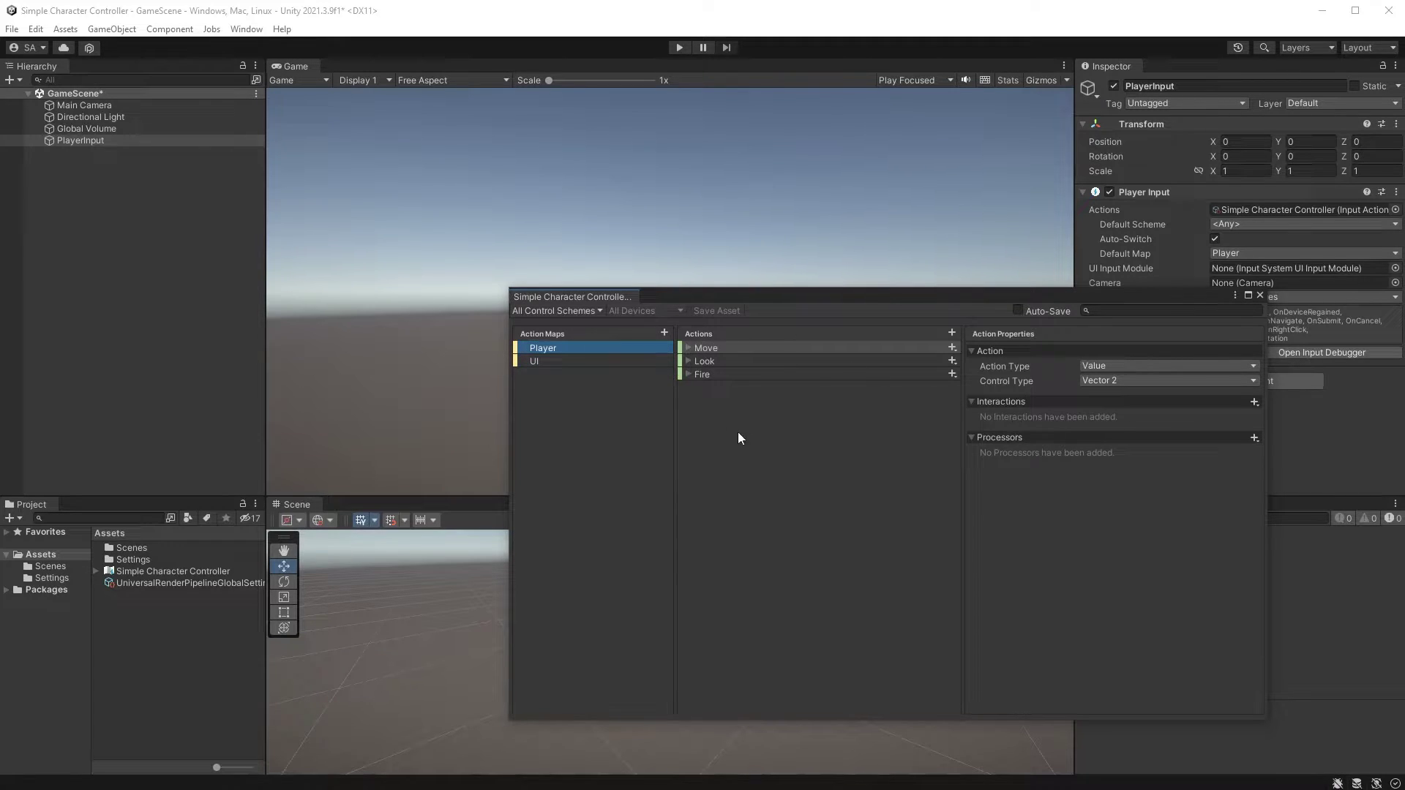
# Delete the Simple Character Controller asset and reselect the PlayerInput object
pyautogui.click(192, 573)
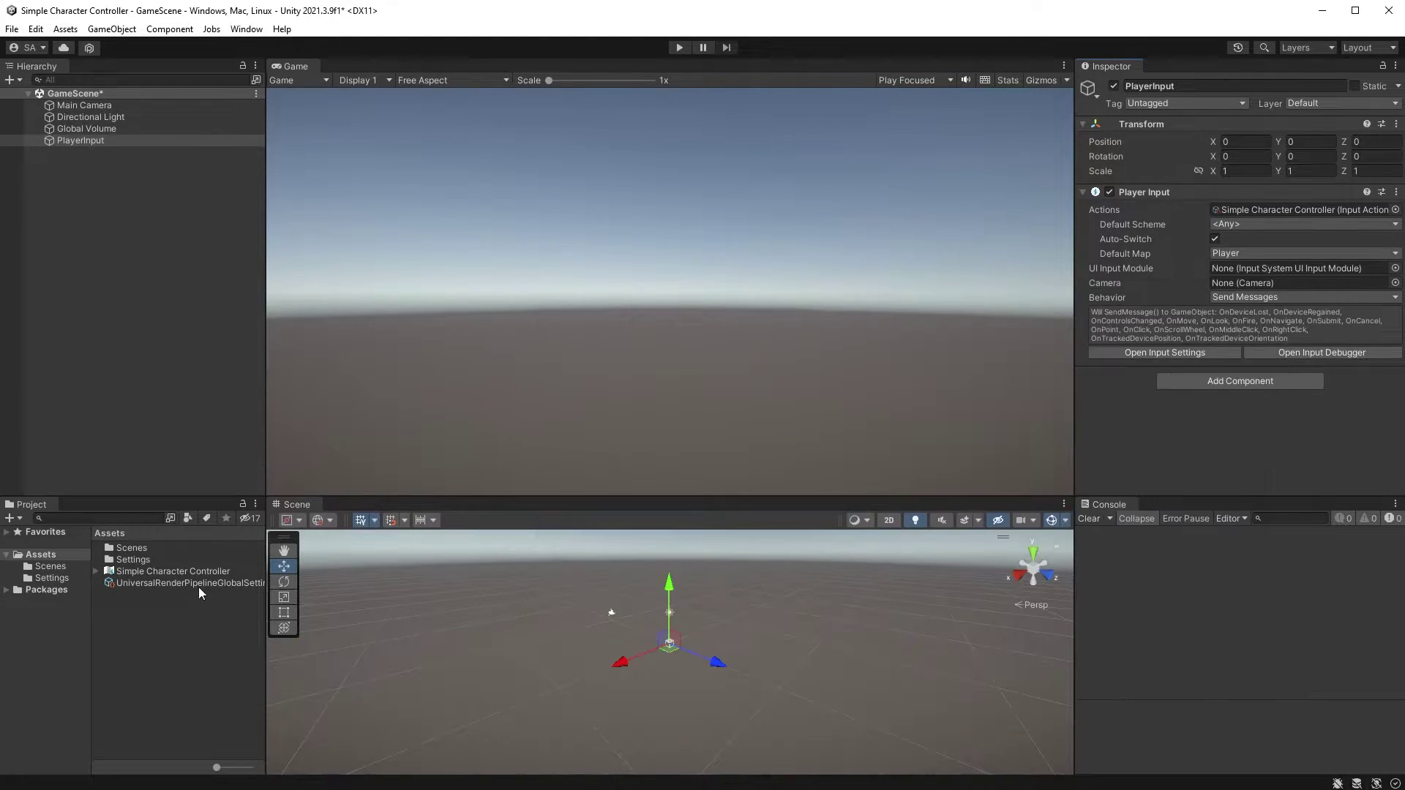
pyautogui.press('Delete')
pyautogui.click(743, 435)
pyautogui.click(155, 141)
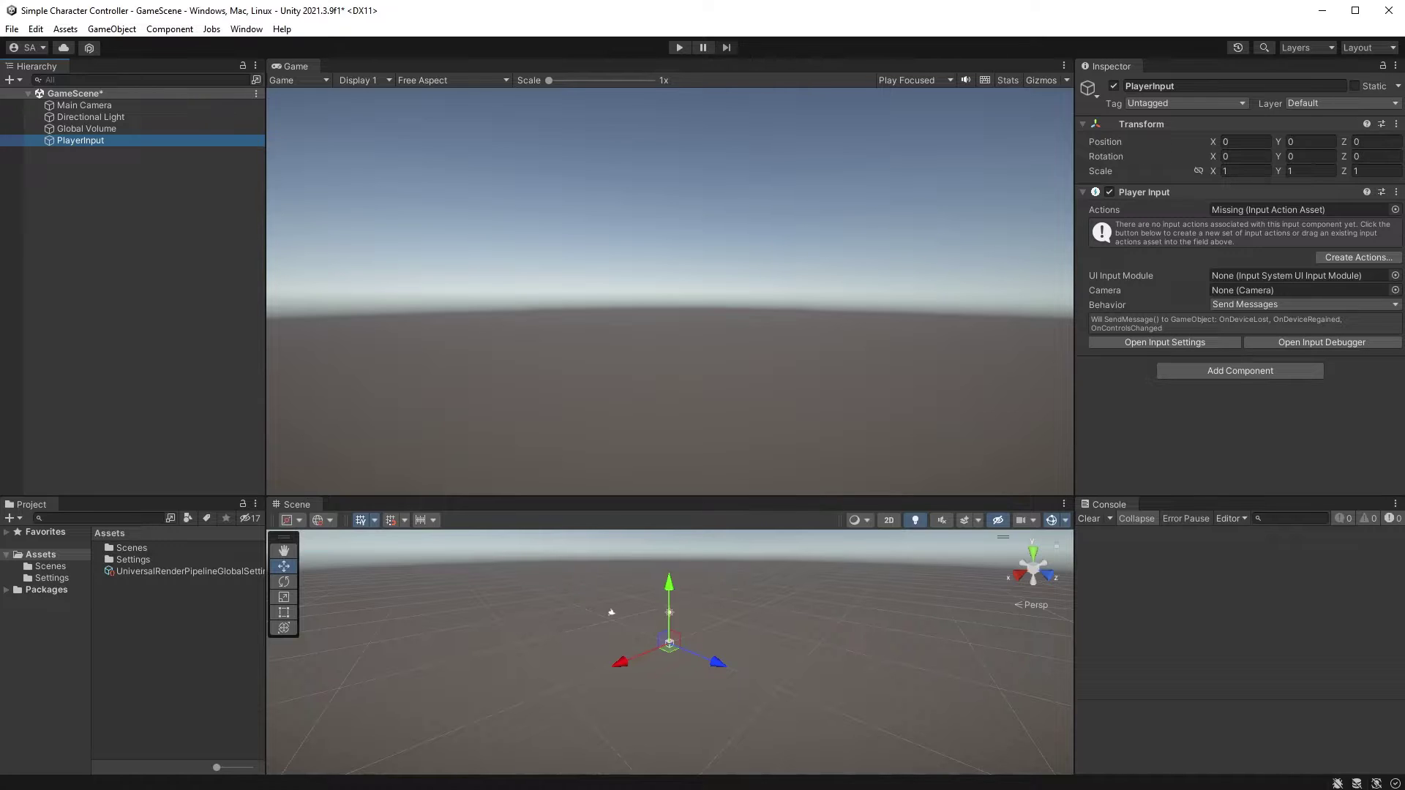
# Create a folder named Input under Assets
pyautogui.rightClick(139, 616)
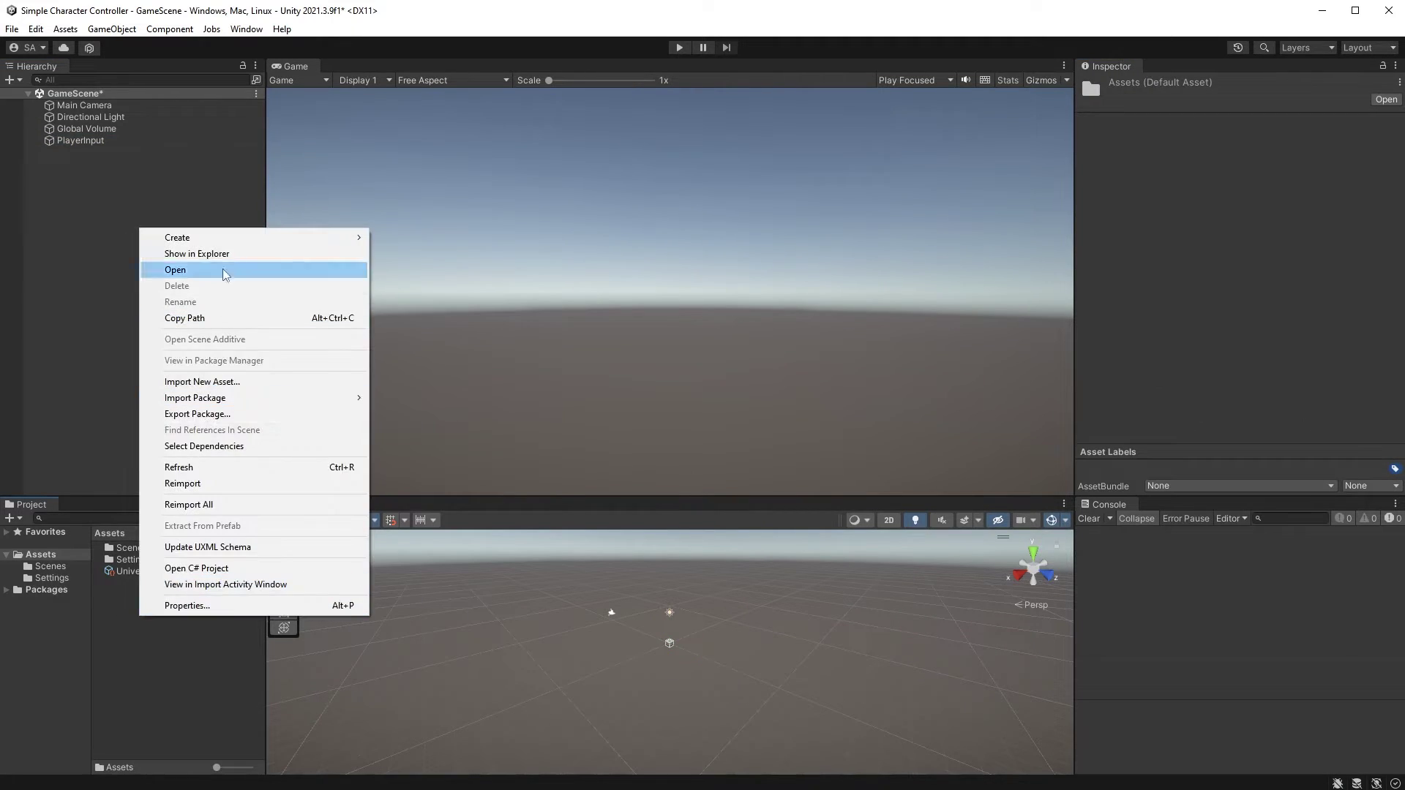
pyautogui.moveTo(233, 236)
pyautogui.click(445, 124)
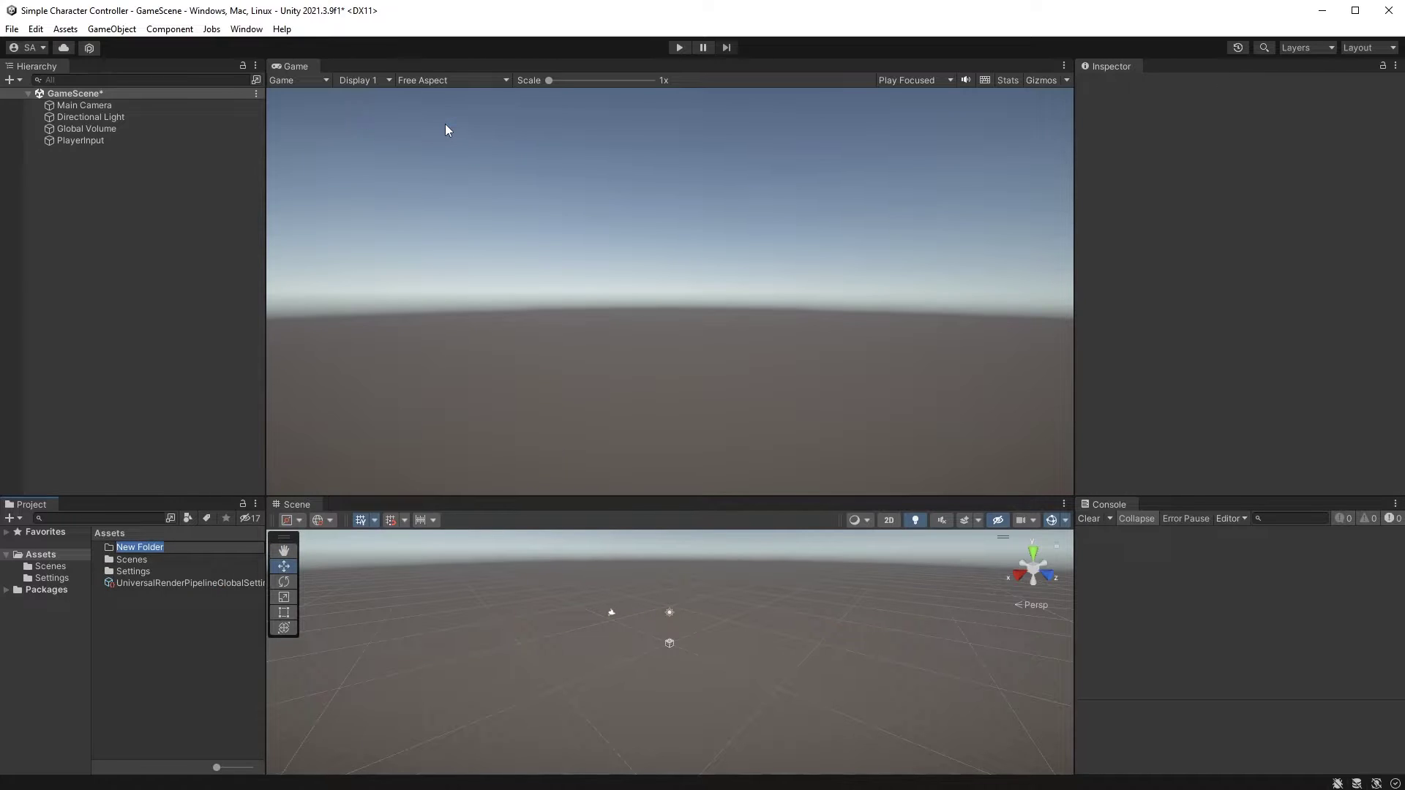
pyautogui.write('Input')
pyautogui.press('Return')
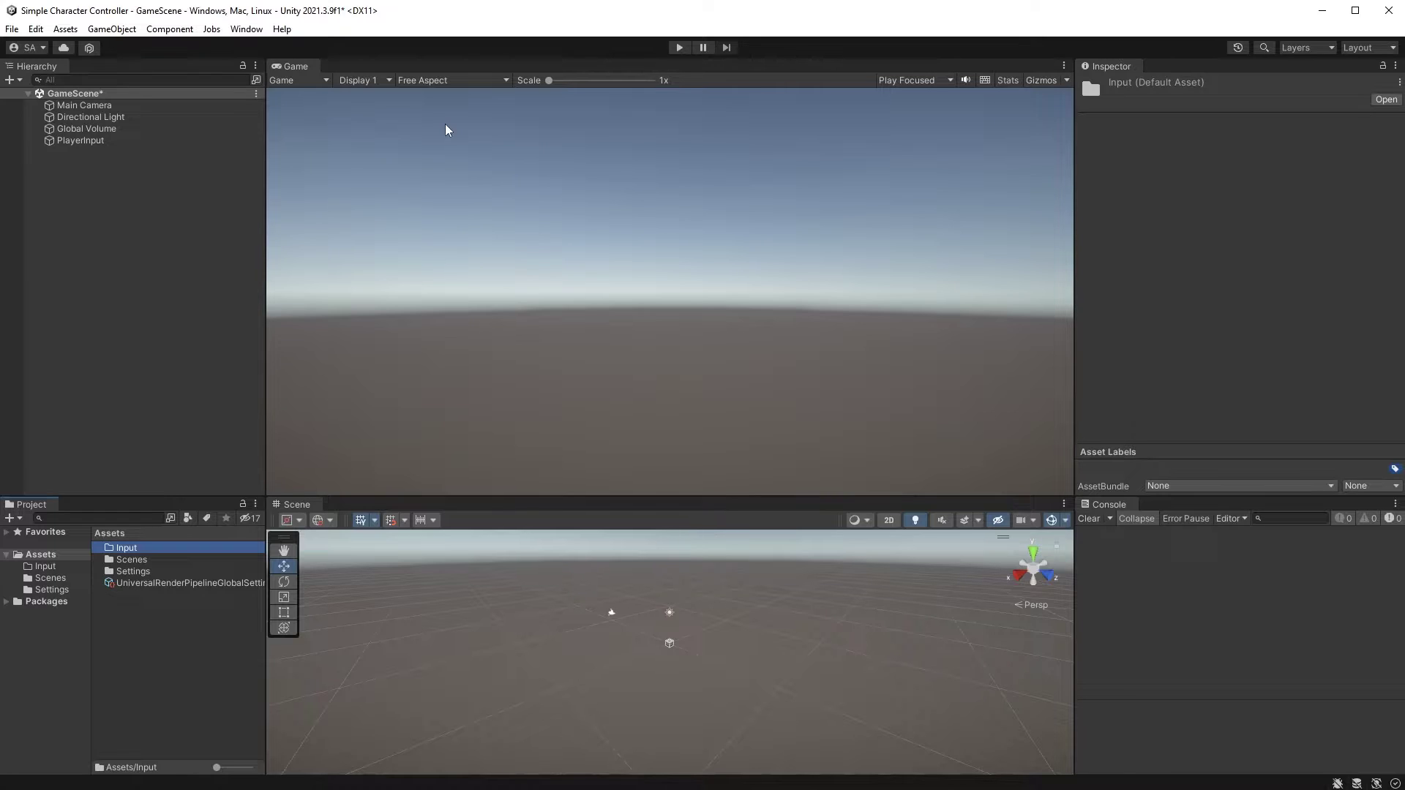
# Create an Input Actions asset named PlayerInput inside the Input folder
pyautogui.doubleClick(142, 547)
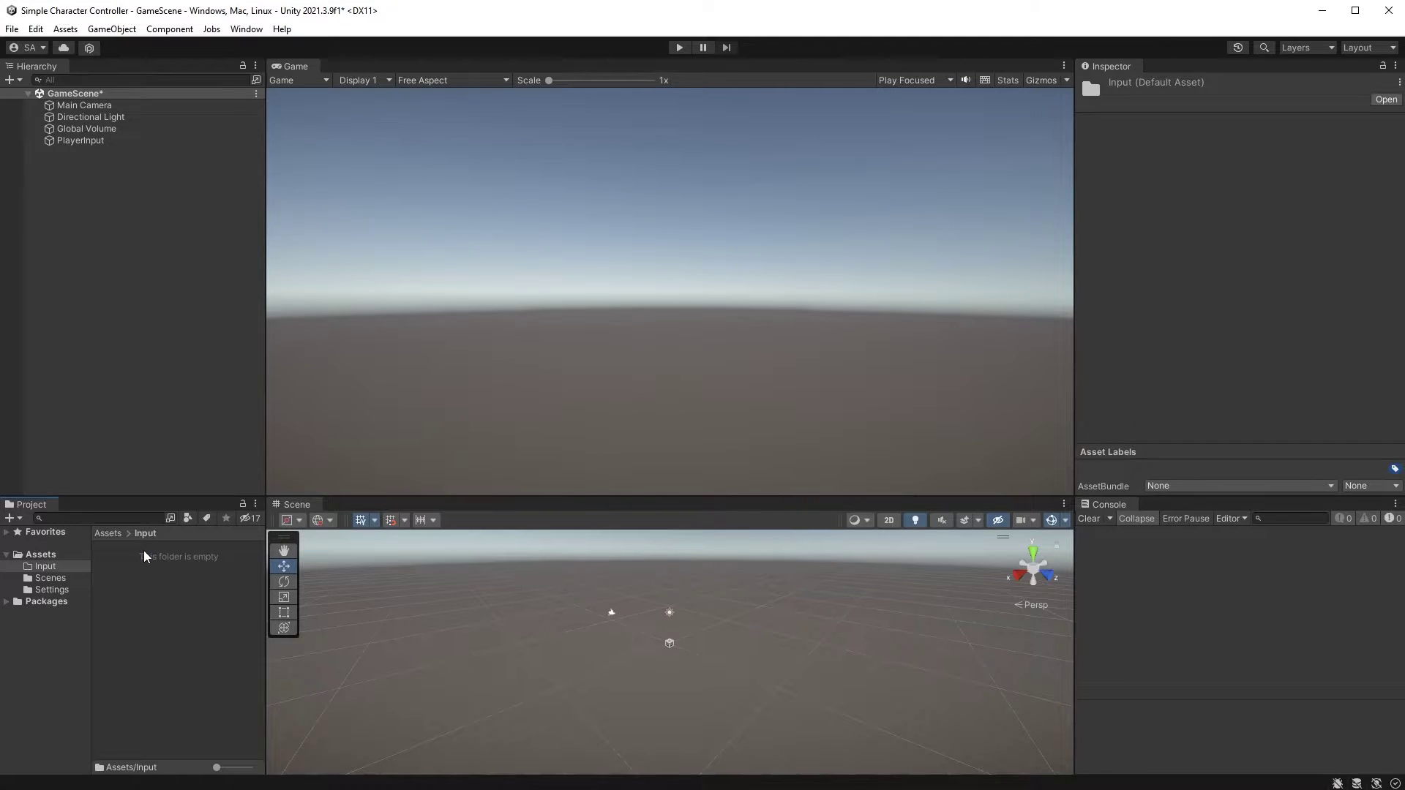
pyautogui.rightClick(148, 564)
pyautogui.moveTo(220, 186)
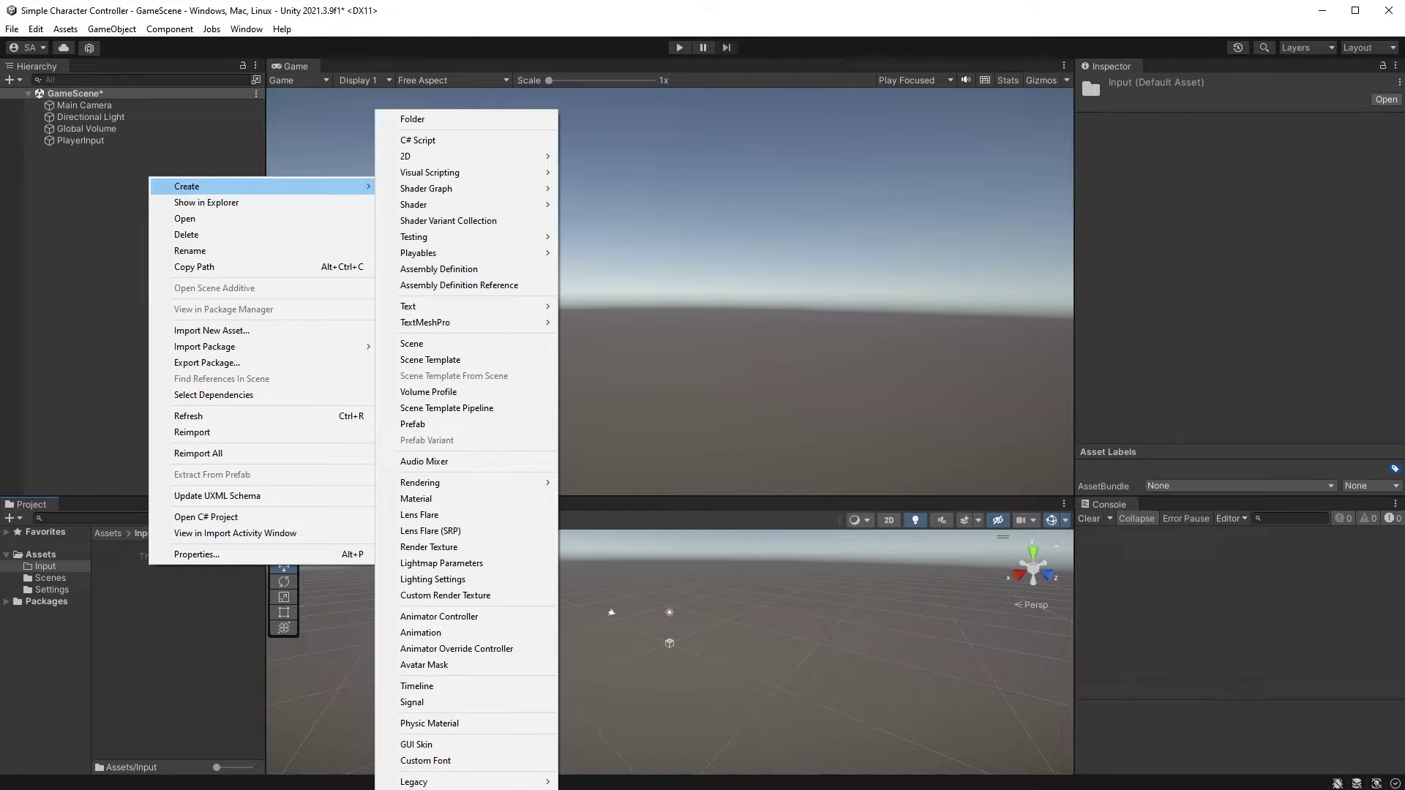
pyautogui.click(410, 749)
pyautogui.write('PlayerInput')
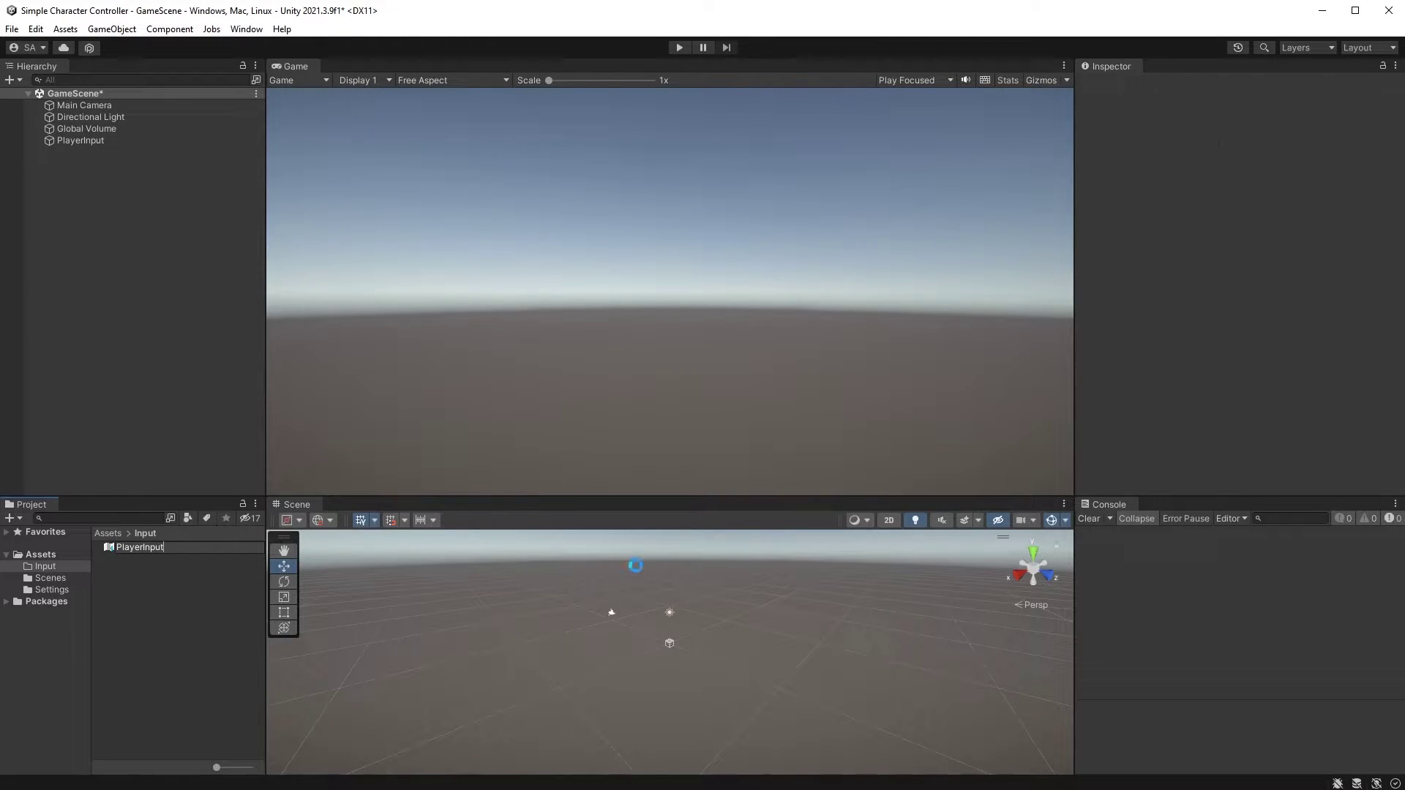
pyautogui.press('Return')
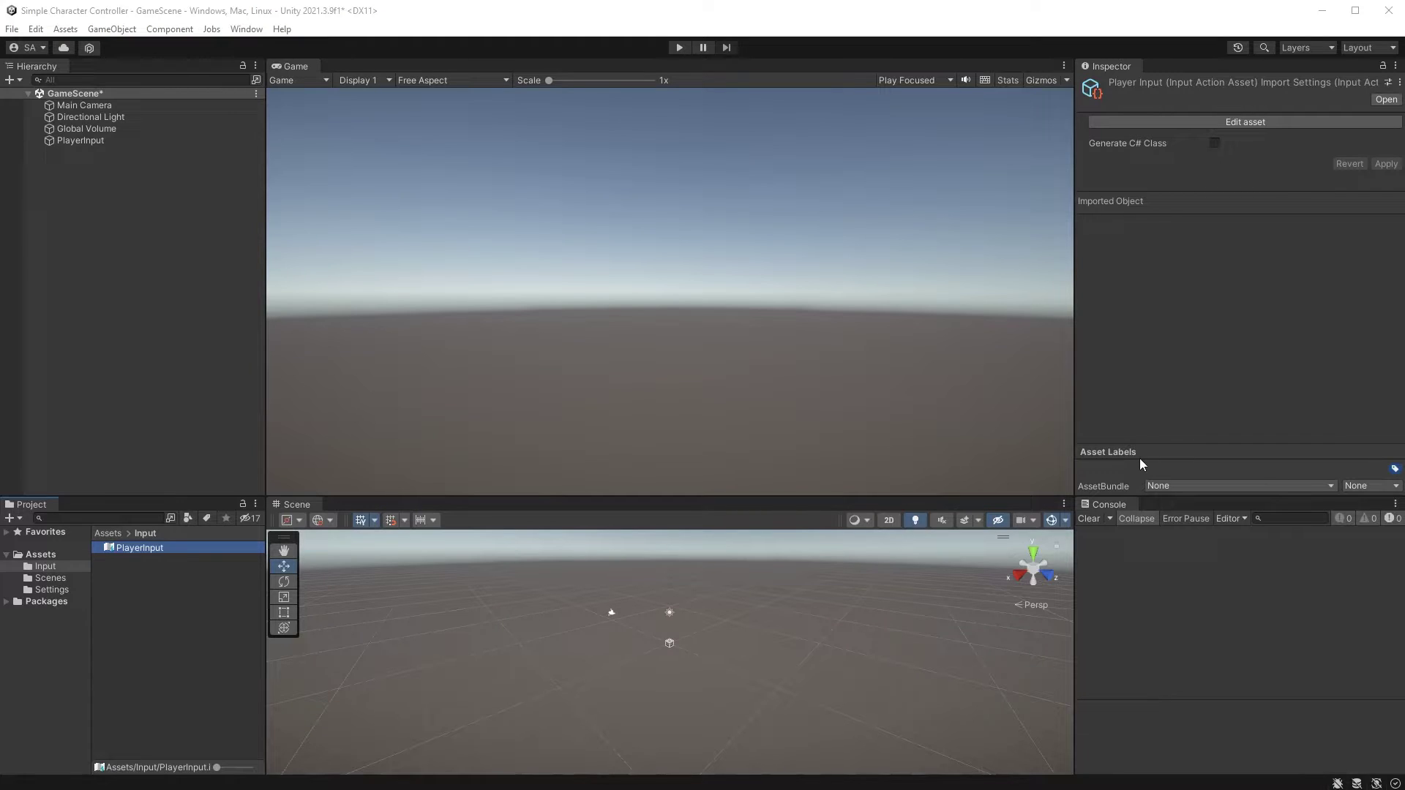
# Assign the PlayerInput asset to Player Input's Actions field and dock its action editor
pyautogui.click(115, 140)
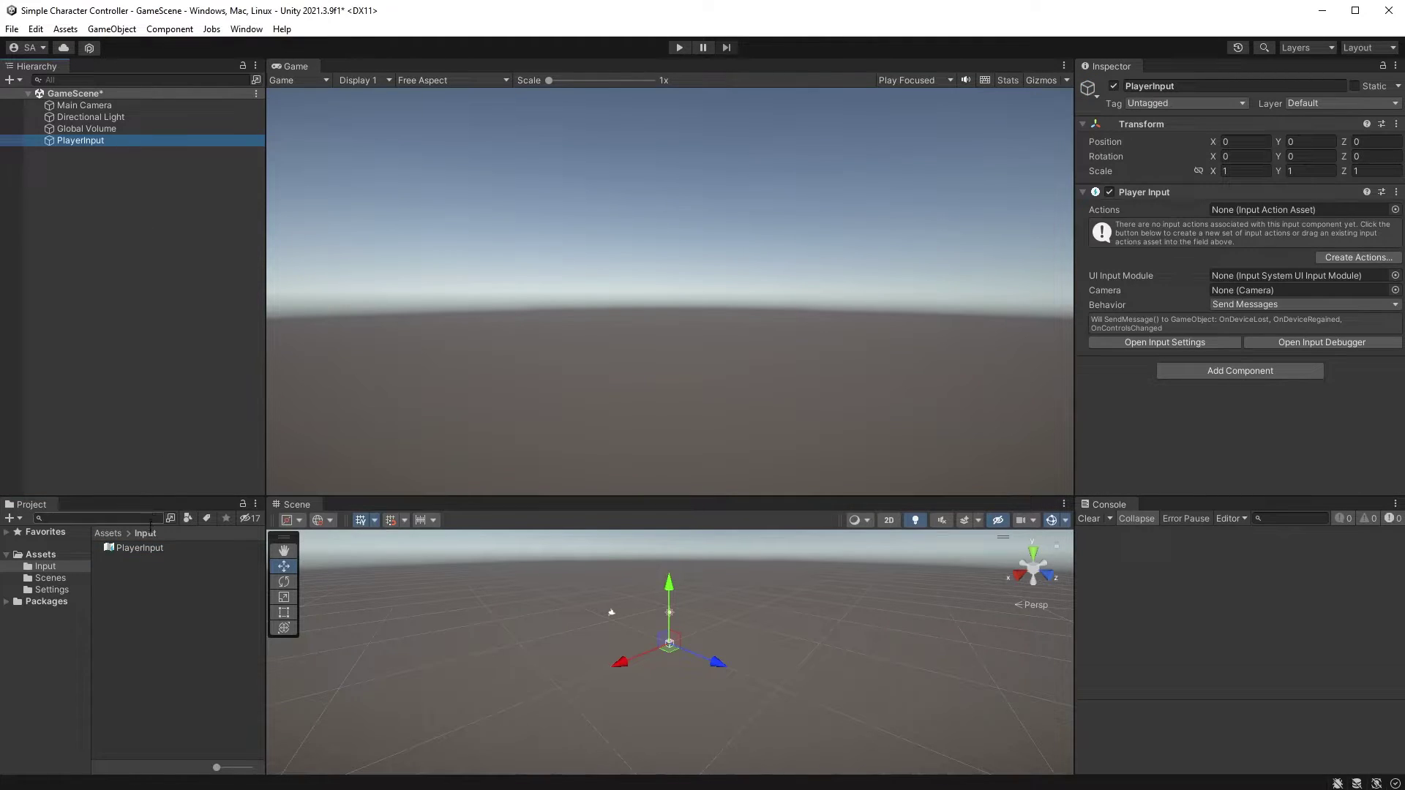
pyautogui.moveTo(151, 547); pyautogui.dragTo(1236, 208)
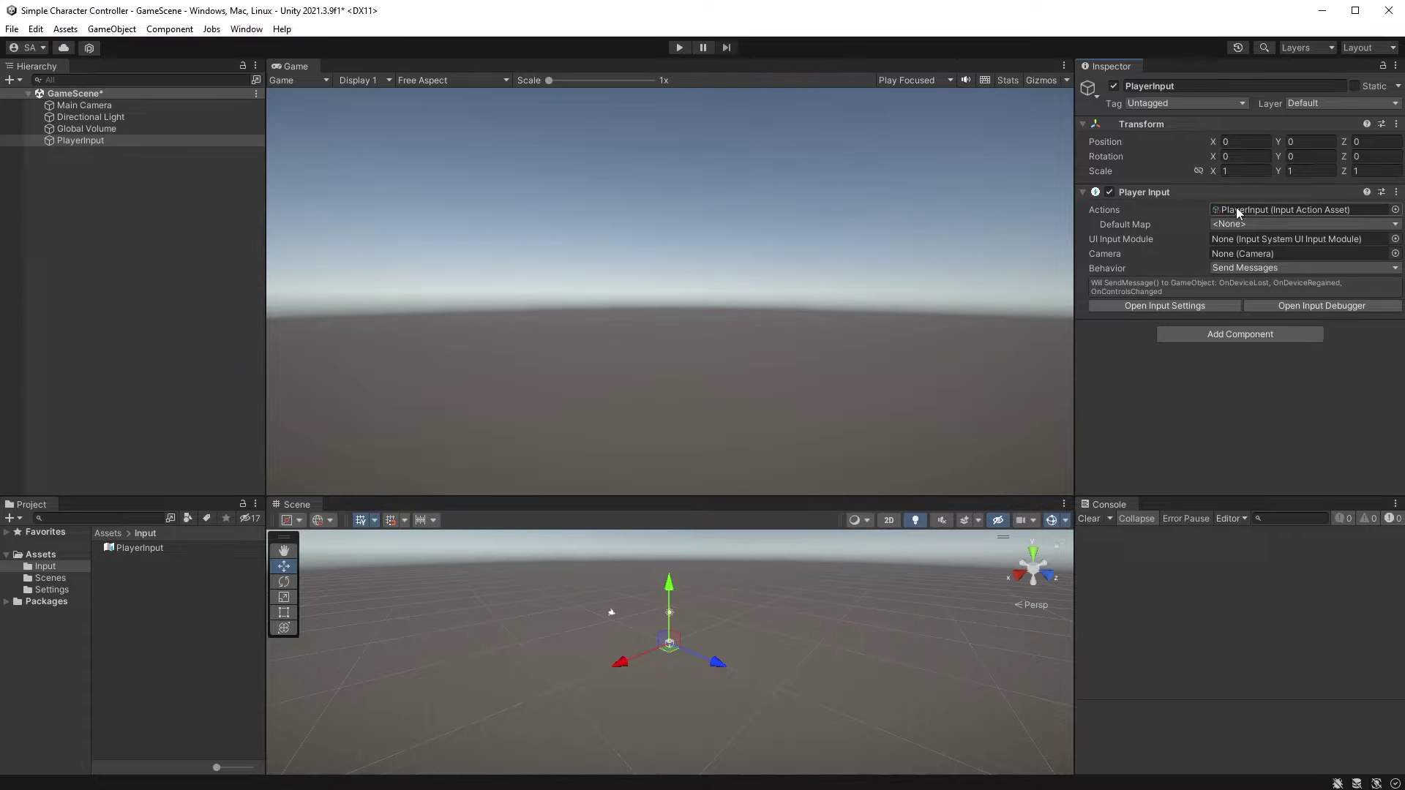
pyautogui.doubleClick(138, 548)
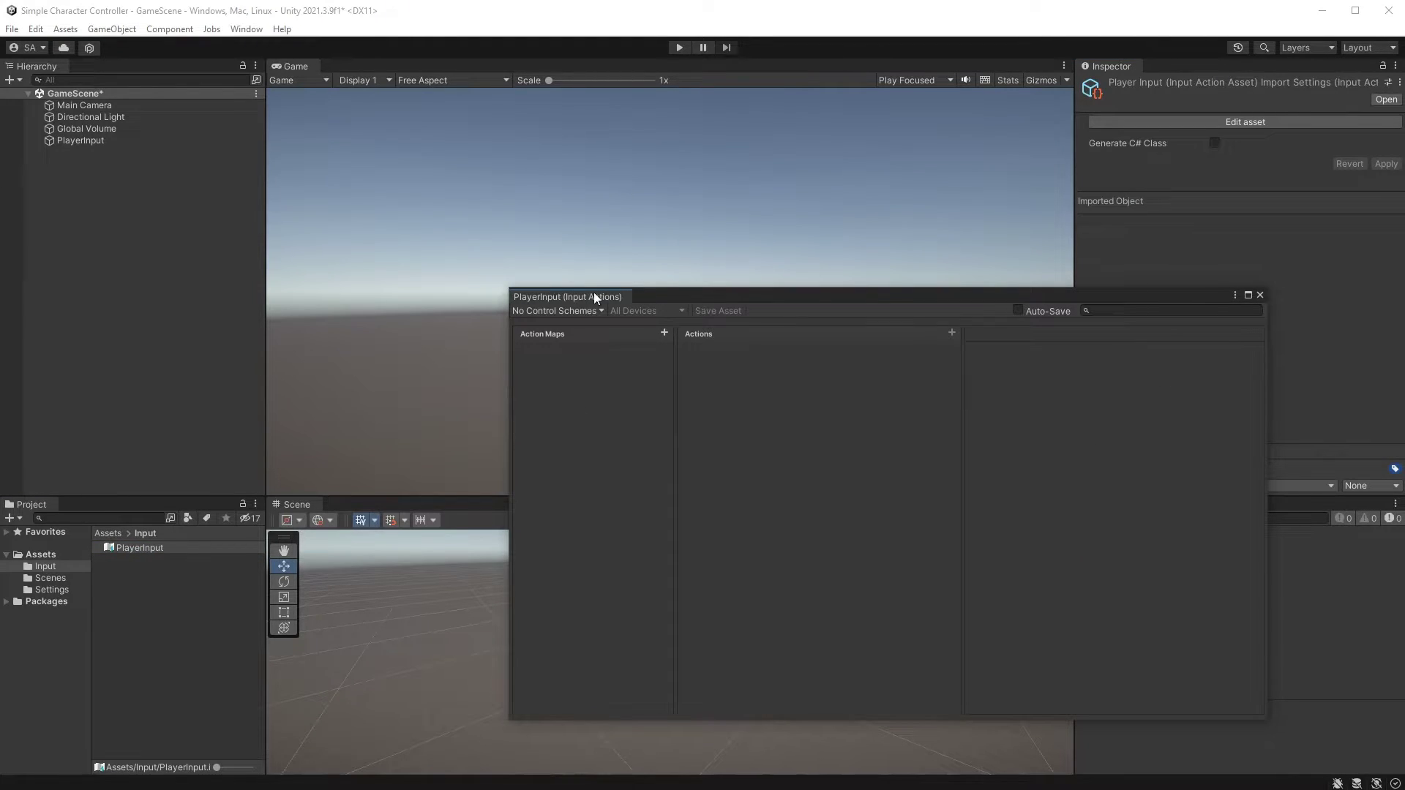
pyautogui.moveTo(594, 295); pyautogui.dragTo(519, 394)
# Add a new action map named Gameplay
pyautogui.click(432, 436)
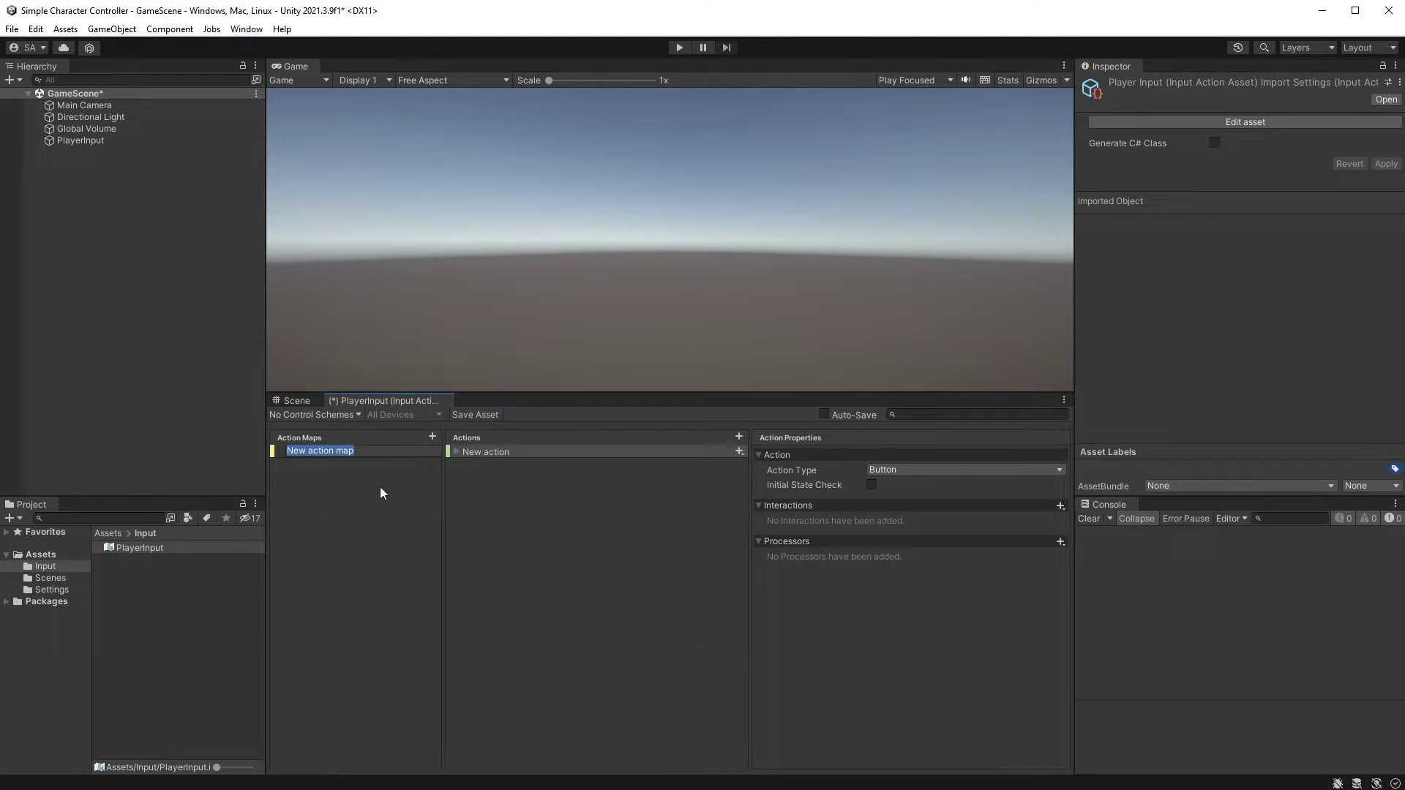
pyautogui.write('Gameplay')
pyautogui.press('Return')
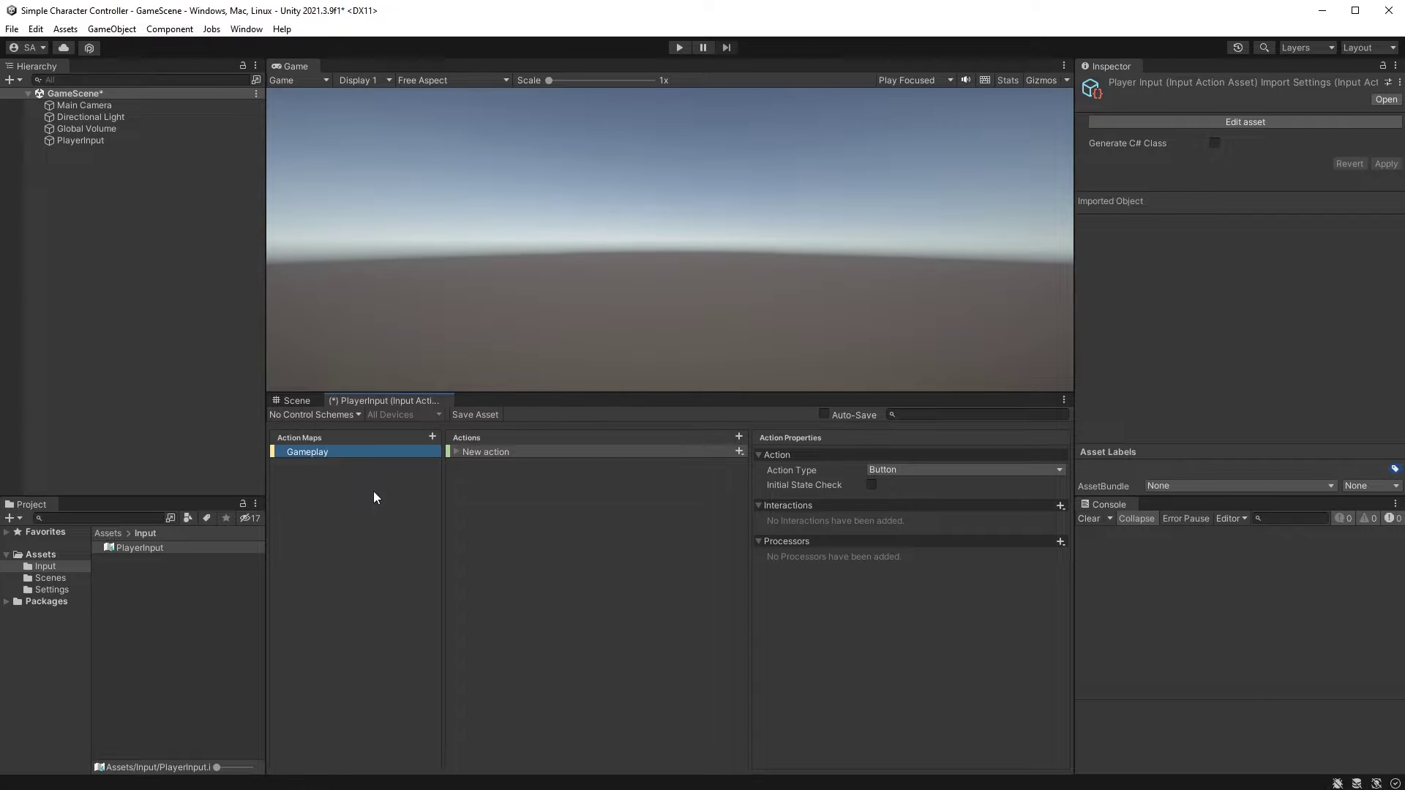
# Rename the default action to Move and delete its empty binding
pyautogui.click(503, 453)
pyautogui.click(494, 452)
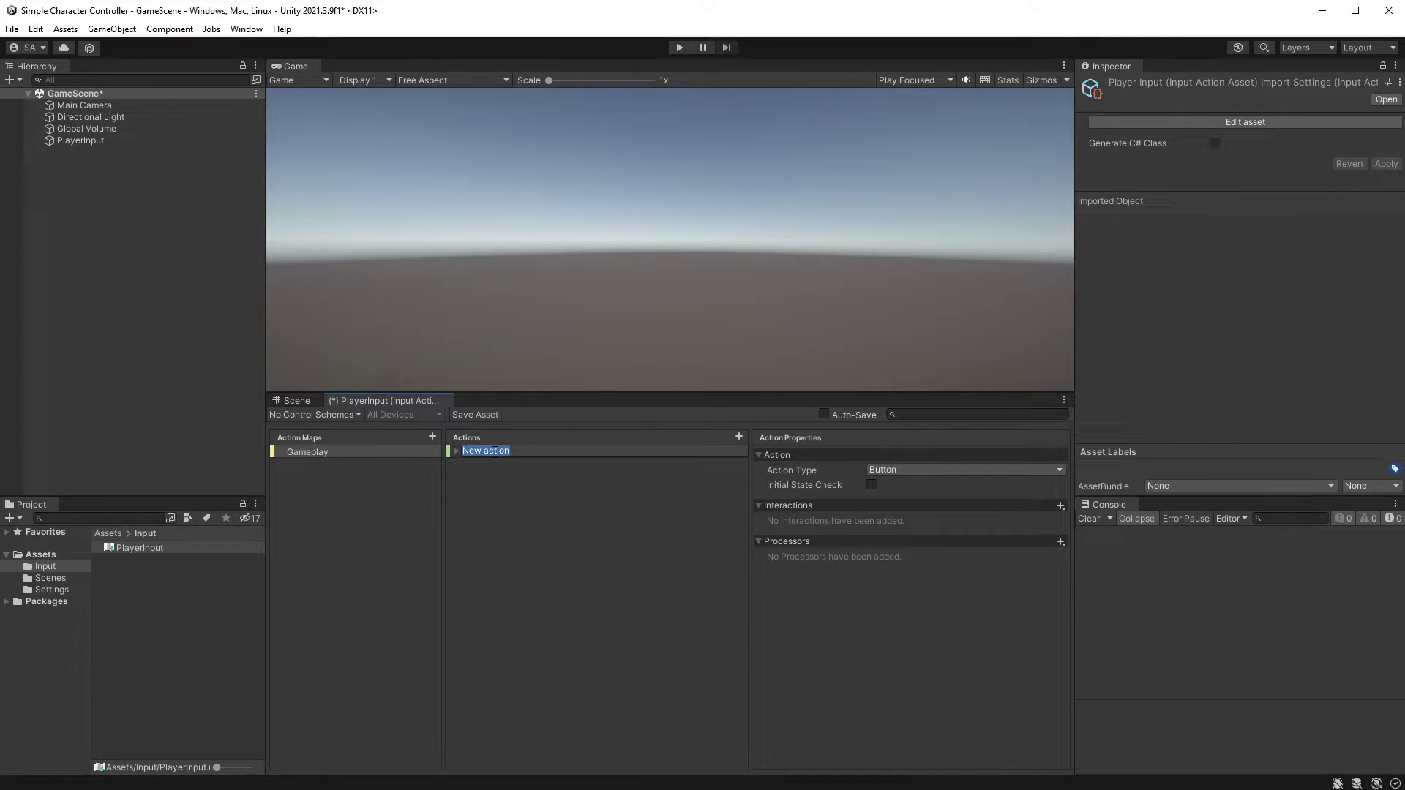
pyautogui.write('Move')
pyautogui.press('Return')
pyautogui.click(509, 466)
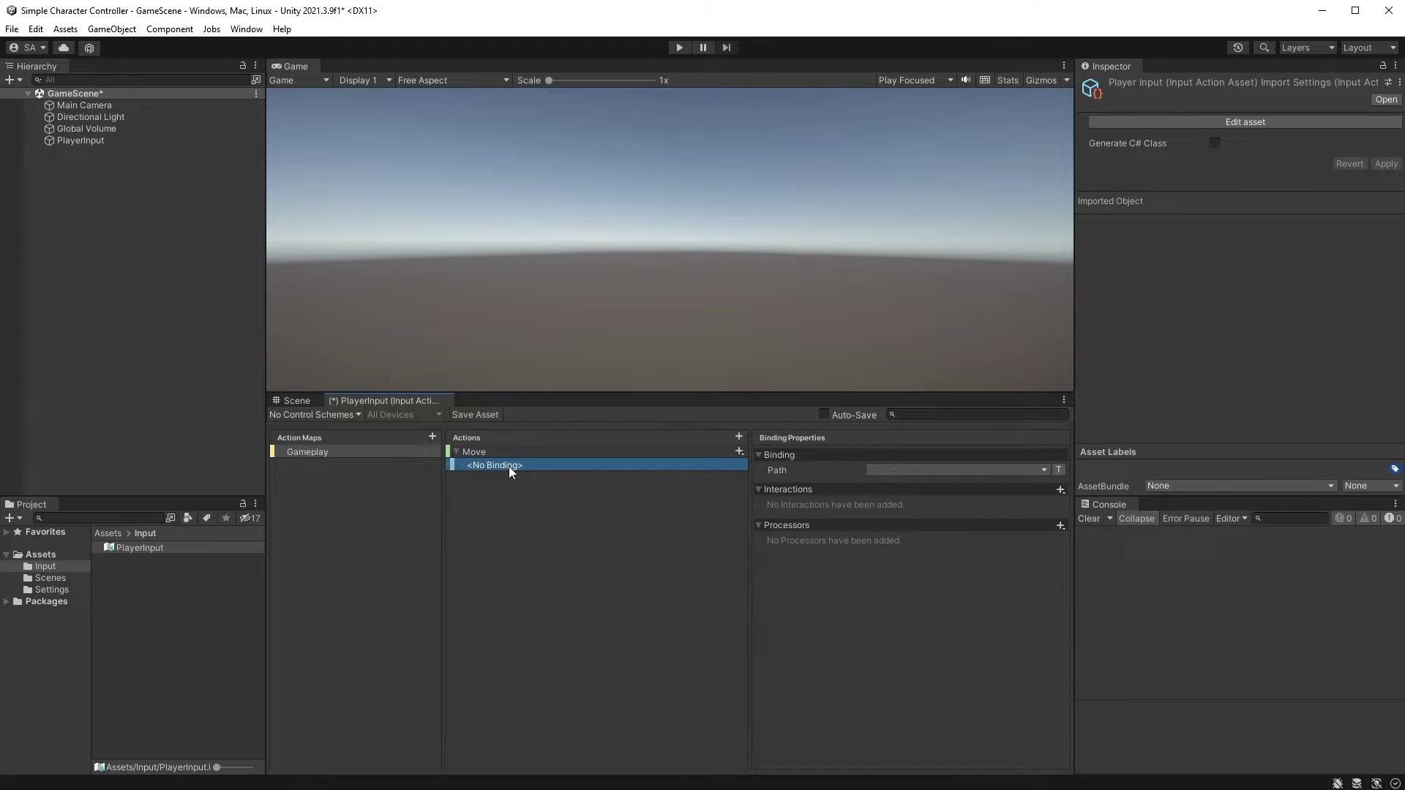
pyautogui.press('Delete')
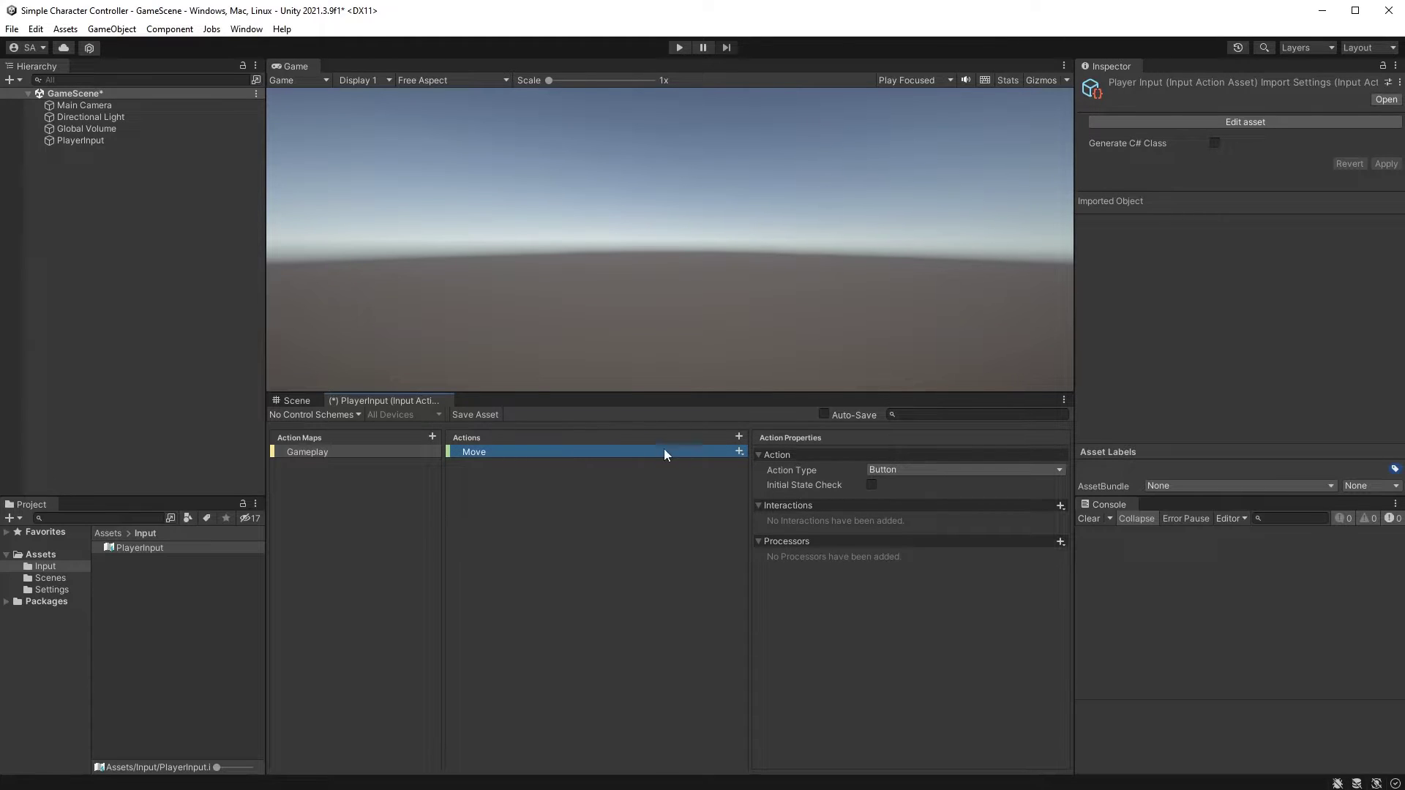
# Set Move's Action Type to Value and Control Type to Vector 2
pyautogui.click(915, 470)
pyautogui.click(914, 483)
pyautogui.click(916, 484)
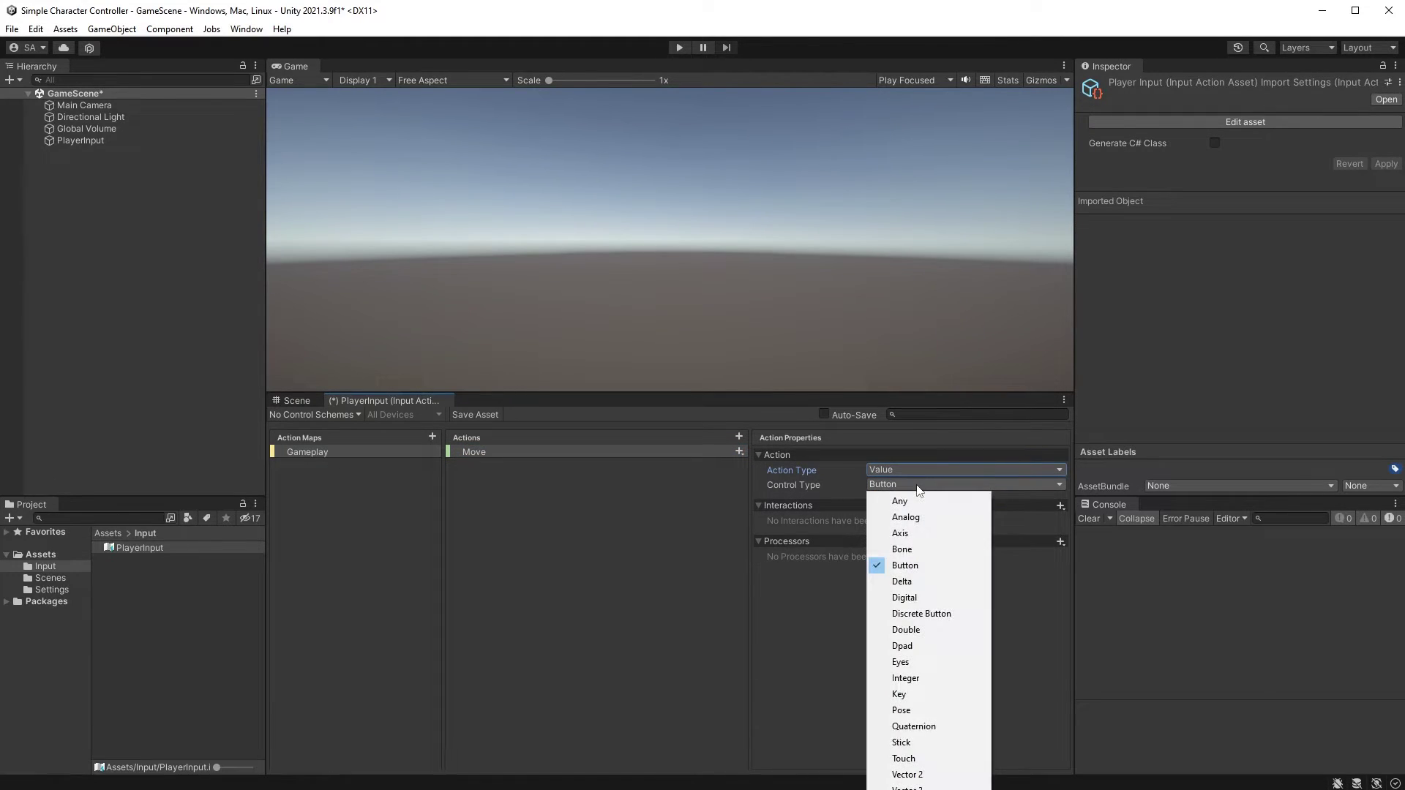
pyautogui.click(911, 775)
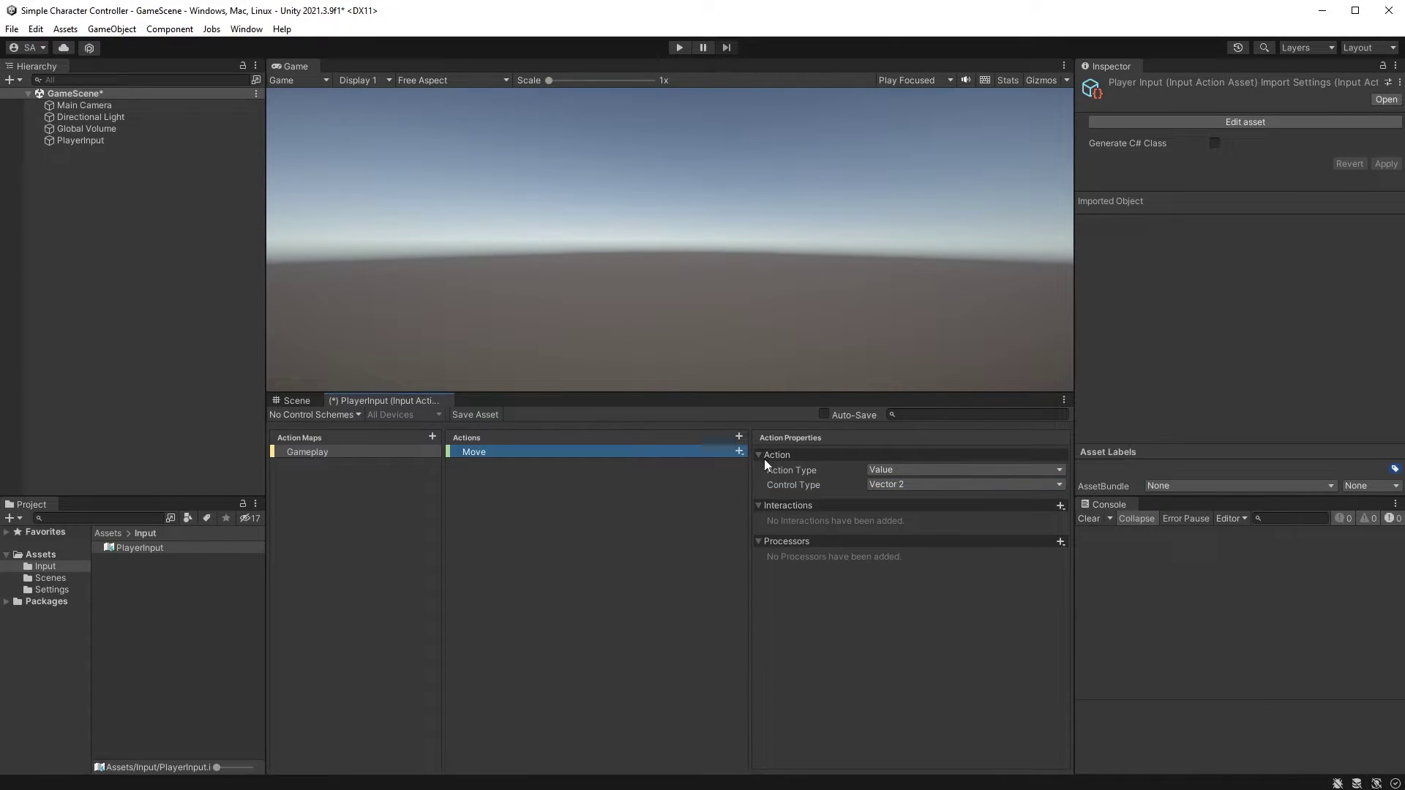
pyautogui.click(739, 452)
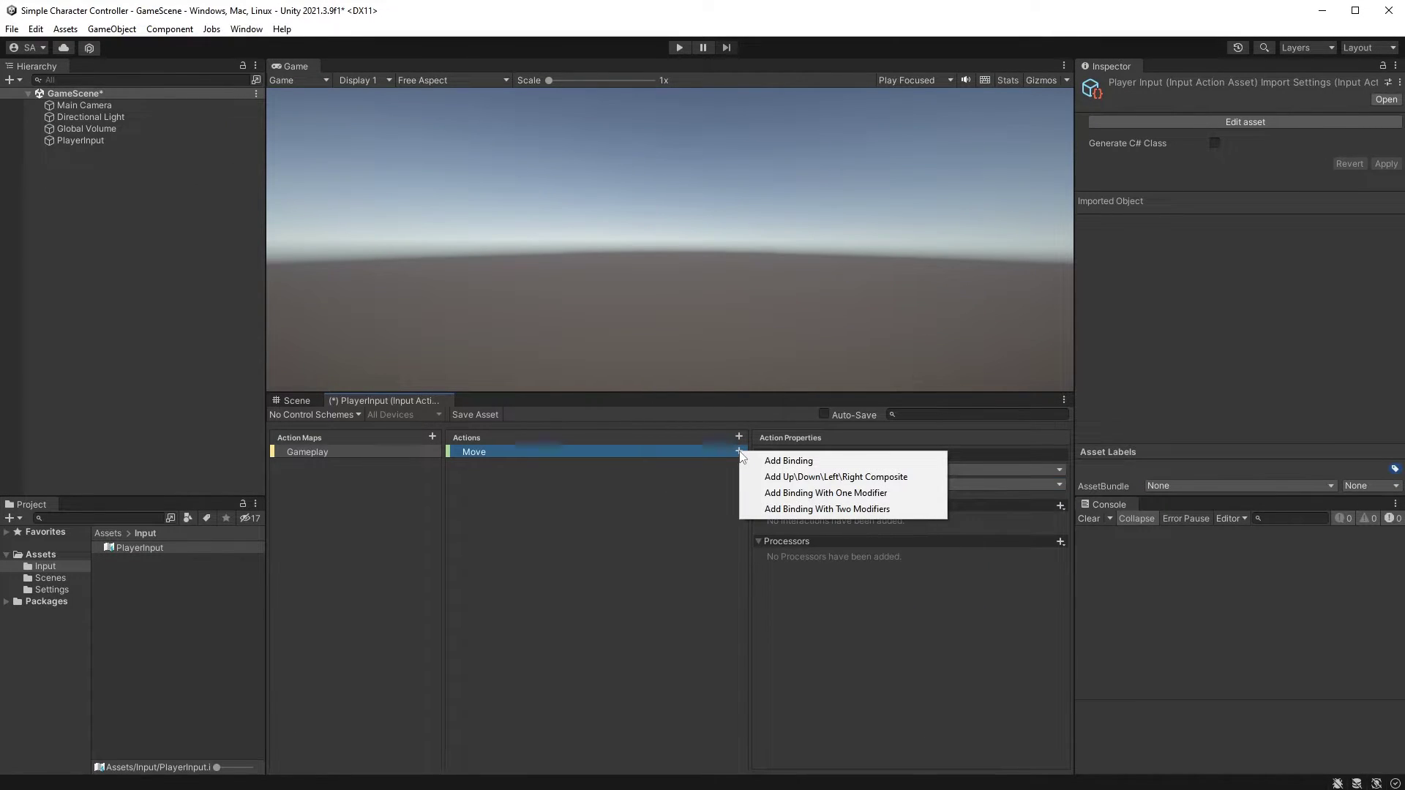
# Add an Up/Down/Left/Right composite named WASD and bind its Up part to W
pyautogui.click(769, 477)
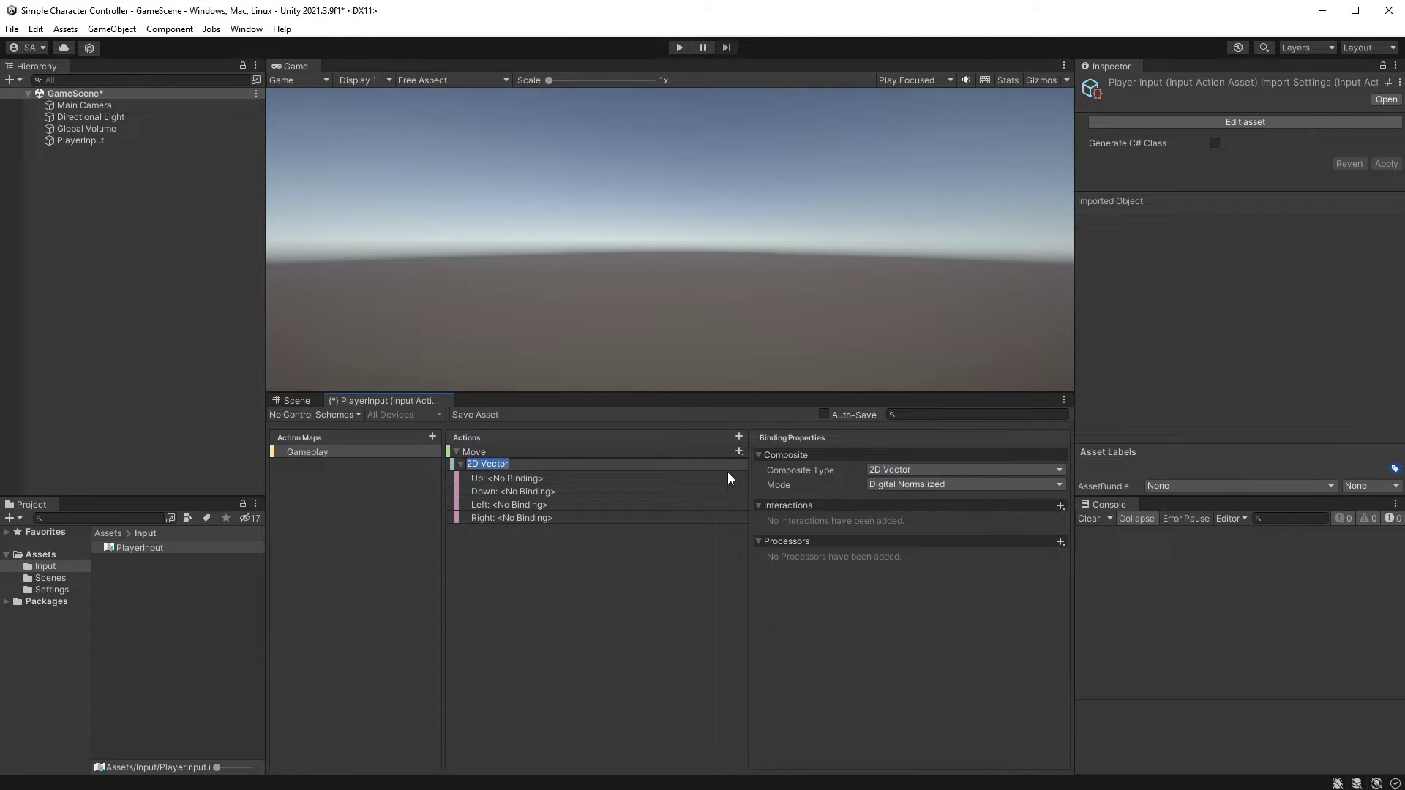
pyautogui.write('WASD')
pyautogui.press('Return')
pyautogui.click(562, 477)
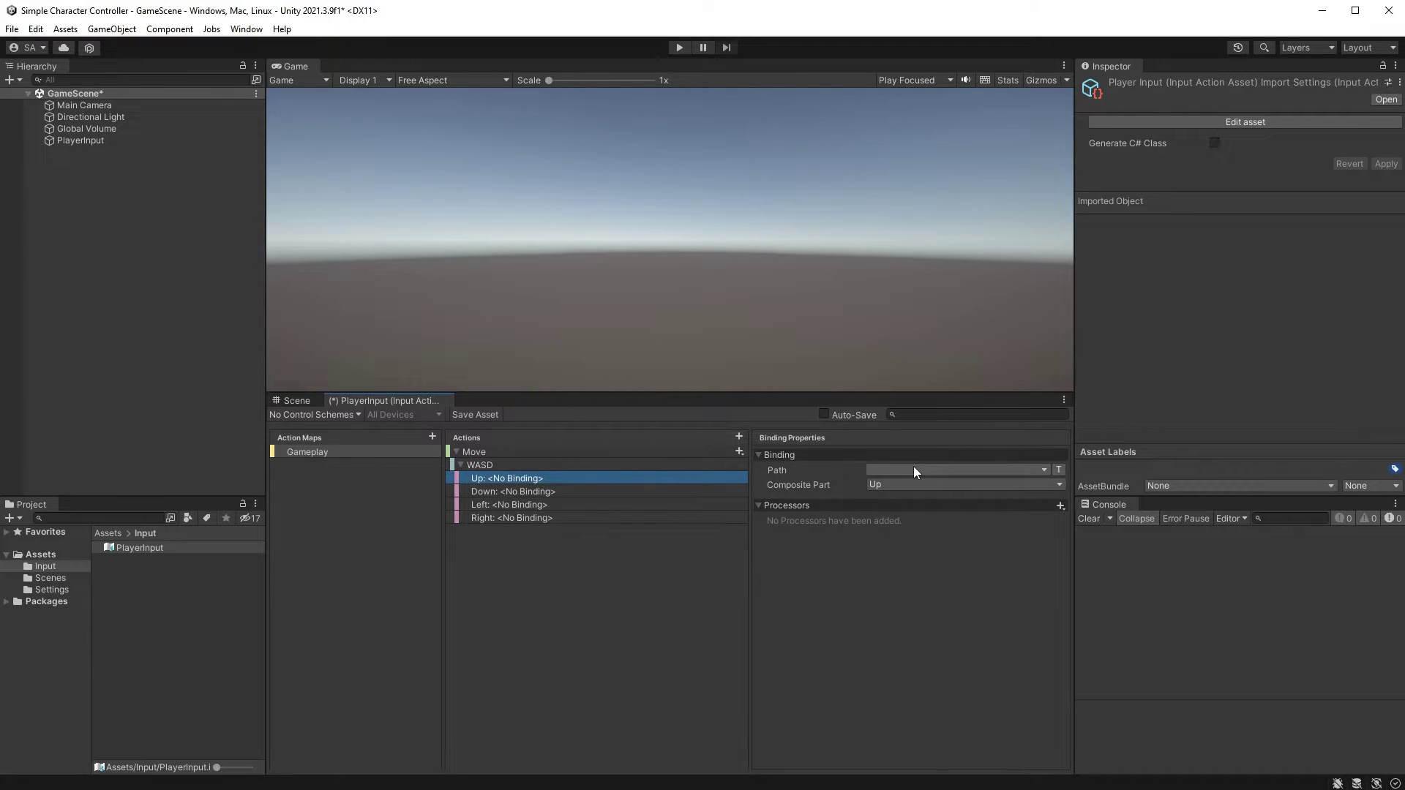
pyautogui.click(888, 472)
pyautogui.click(911, 552)
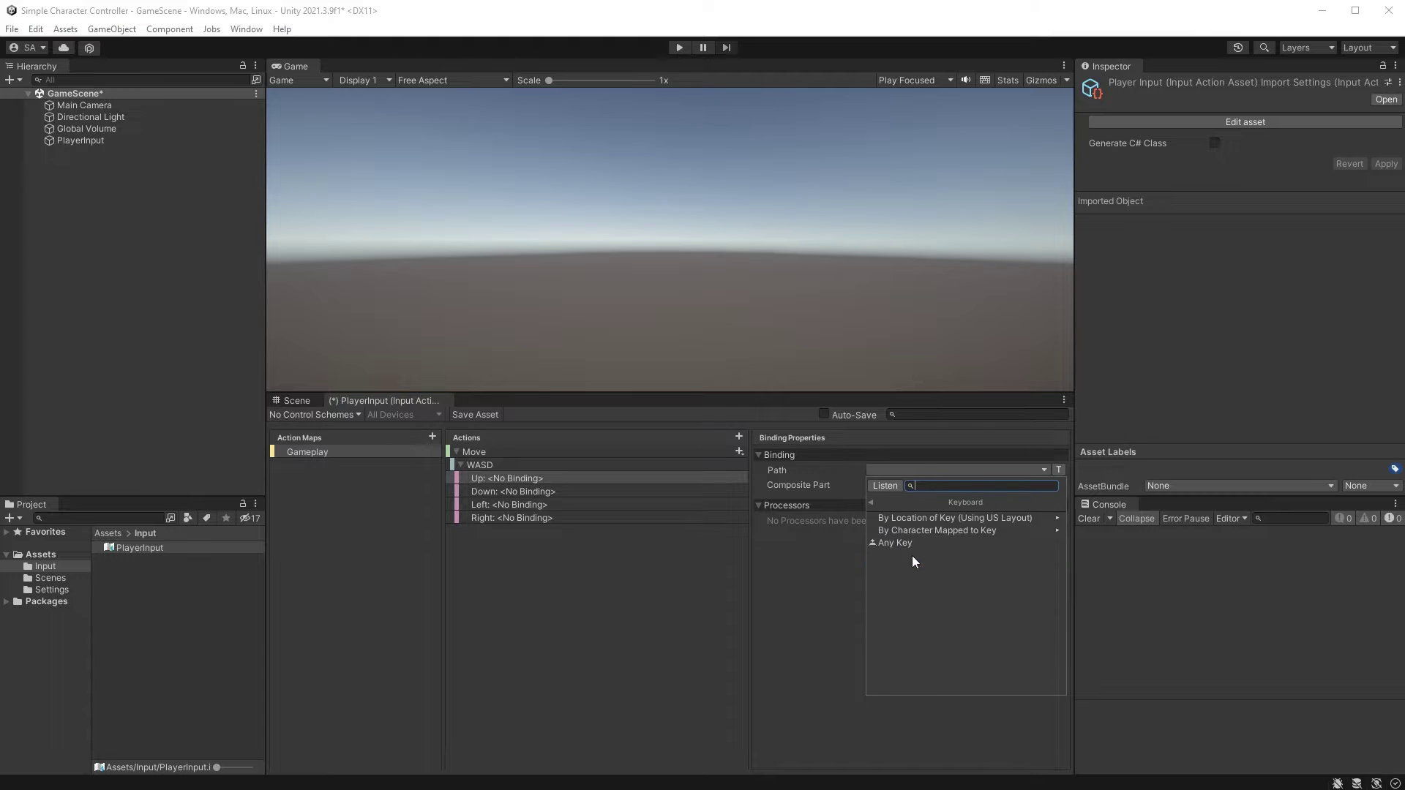
pyautogui.click(928, 515)
pyautogui.scroll(-5, 934, 568)
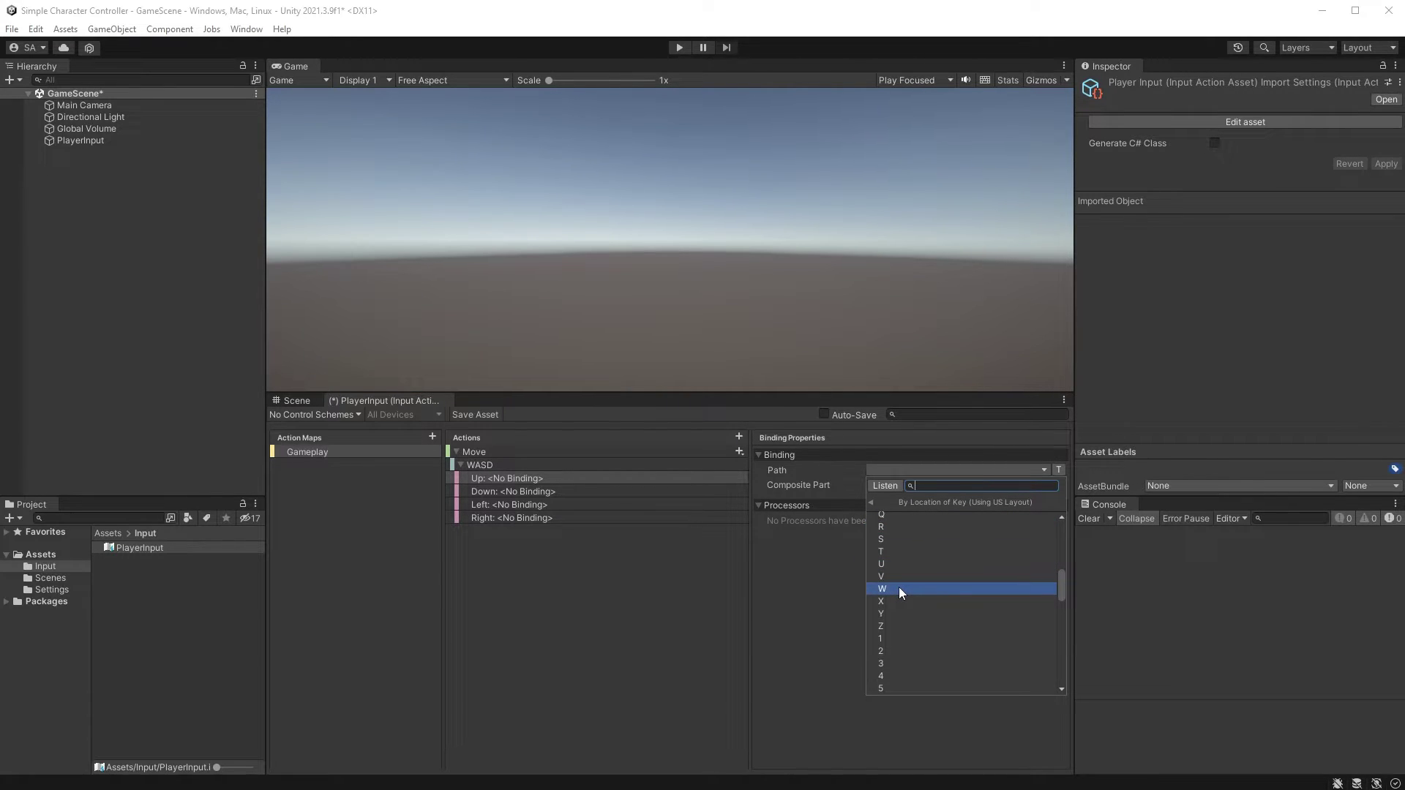
pyautogui.click(820, 540)
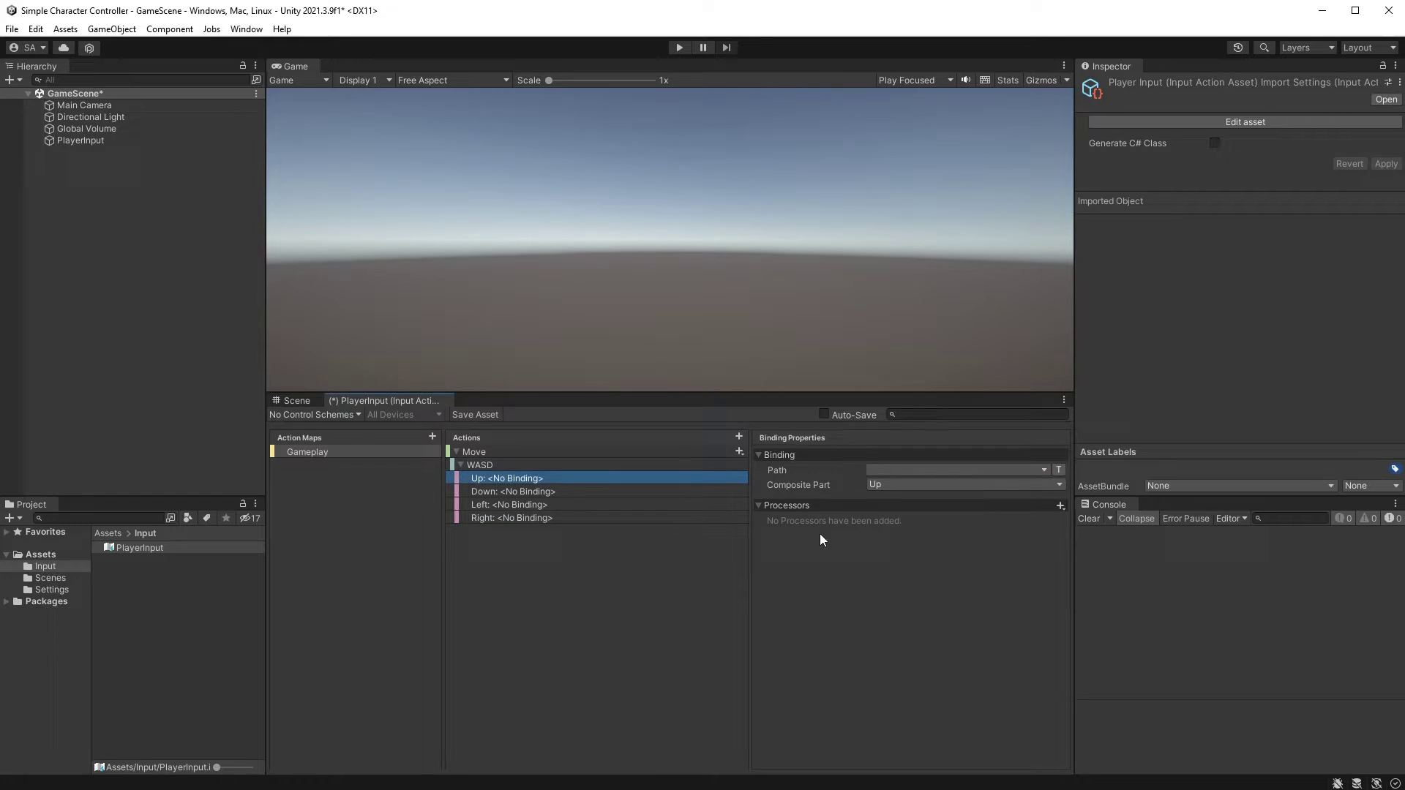
pyautogui.click(893, 473)
pyautogui.press('w')
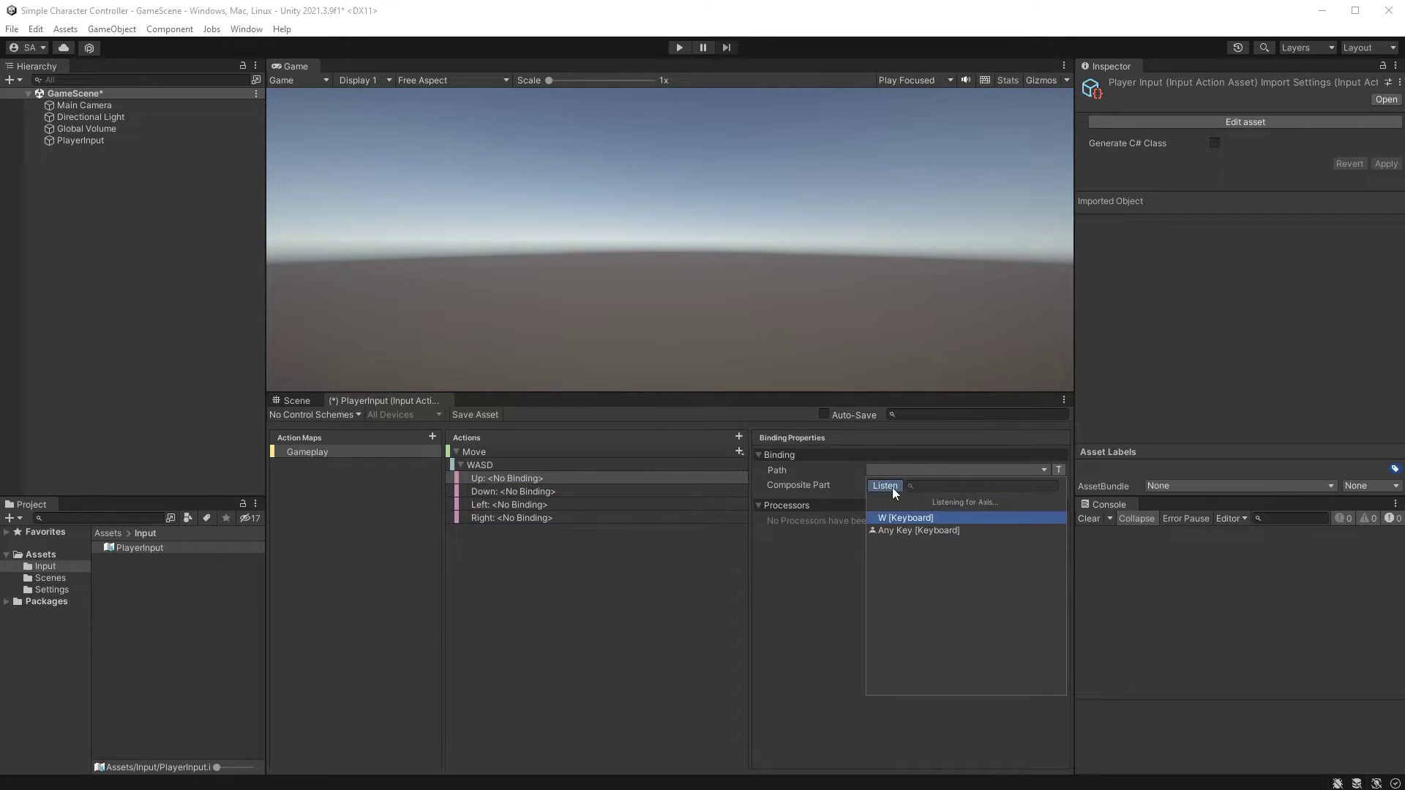
pyautogui.click(909, 518)
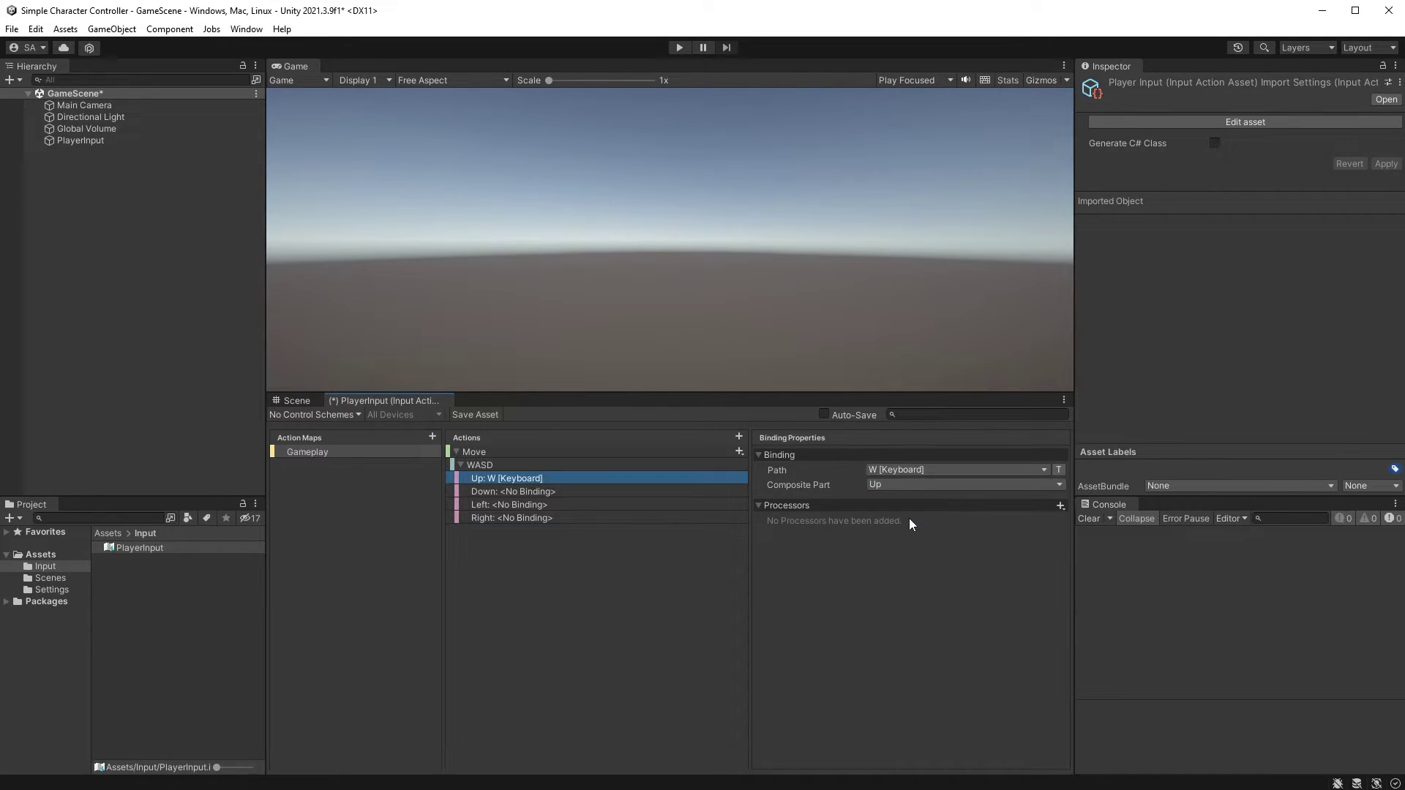
# Bind the composite's Down, Left and Right parts to S, A and D
pyautogui.click(649, 491)
pyautogui.click(908, 470)
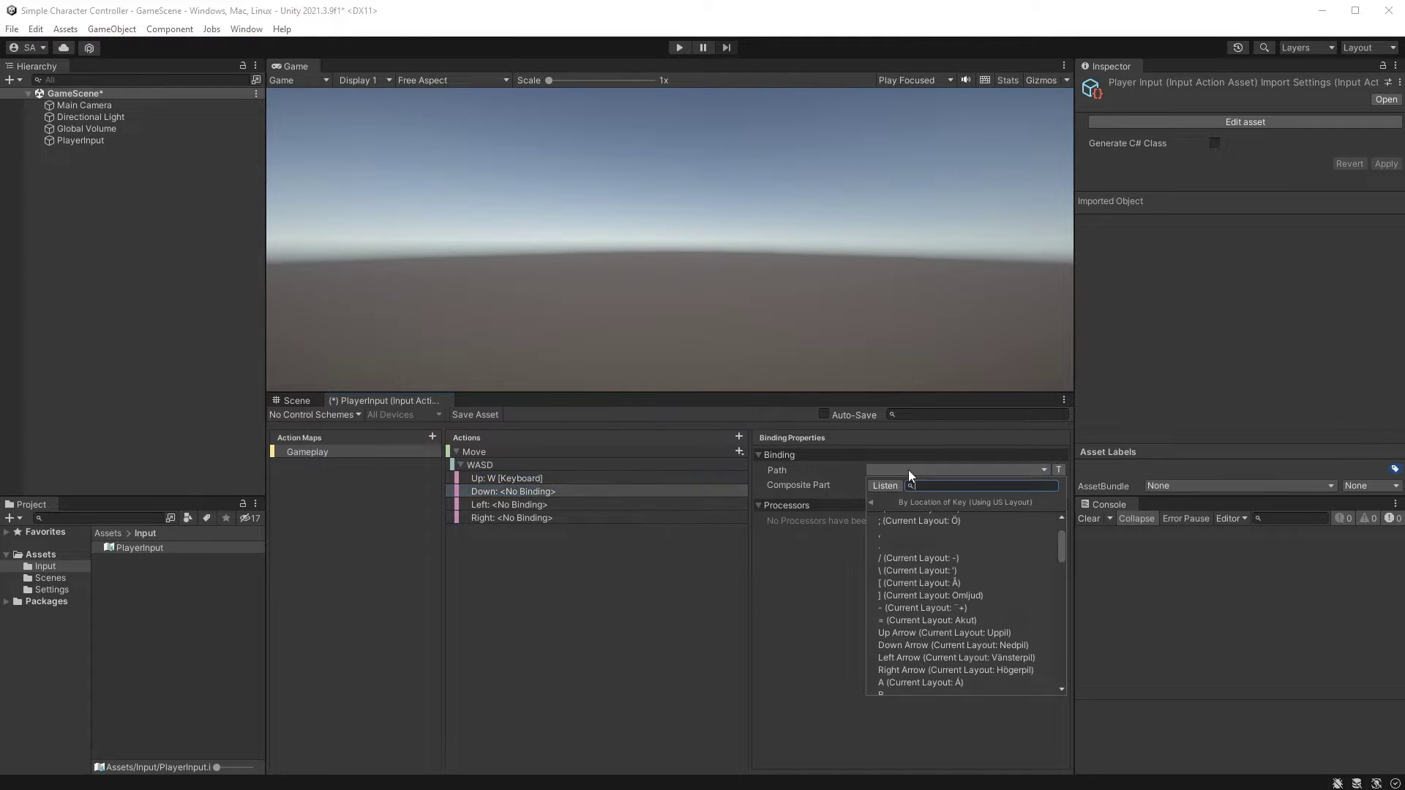
pyautogui.click(893, 486)
pyautogui.press('s')
pyautogui.click(909, 518)
pyautogui.click(660, 502)
pyautogui.click(908, 470)
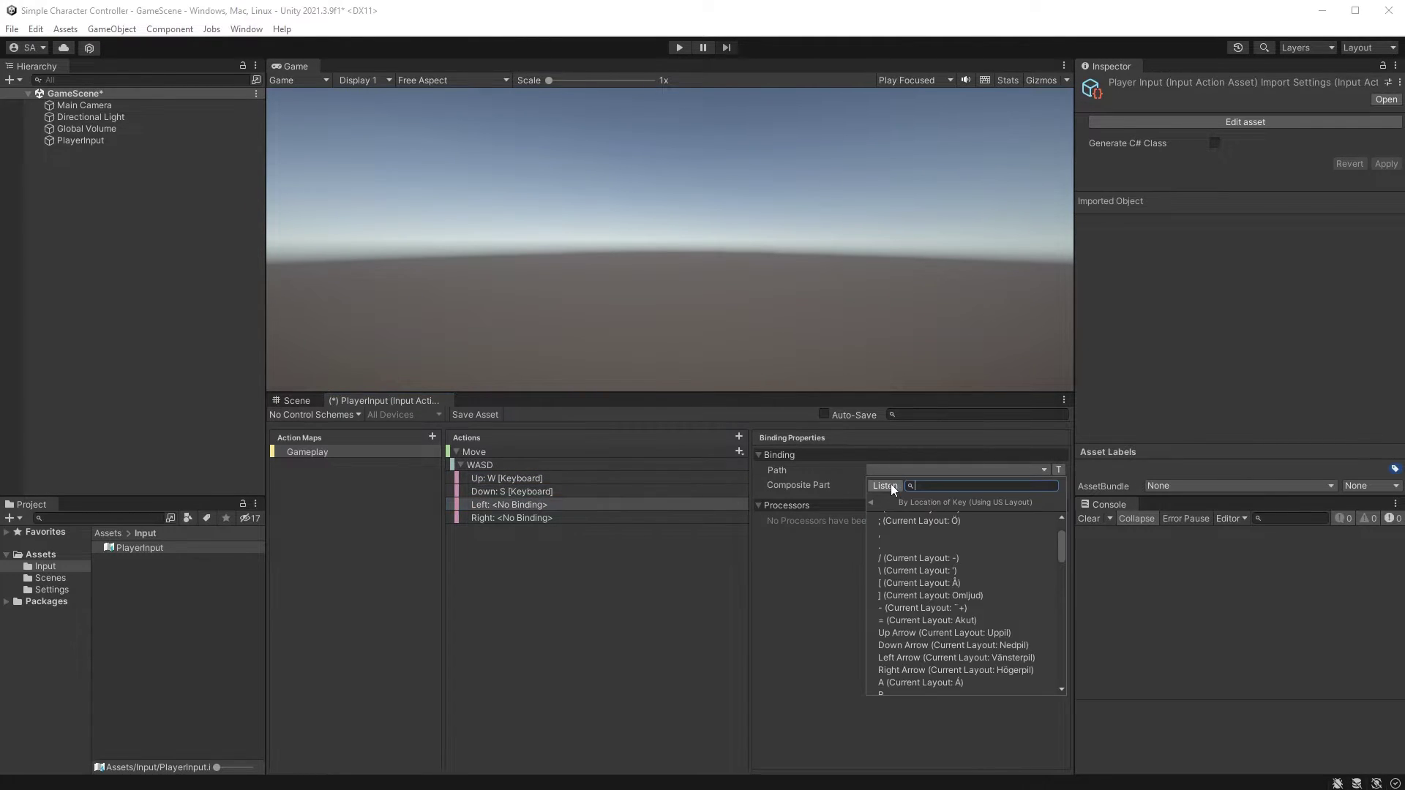
pyautogui.click(890, 485)
pyautogui.press('a')
pyautogui.click(909, 518)
pyautogui.click(691, 517)
pyautogui.click(908, 470)
pyautogui.click(886, 486)
pyautogui.press('d')
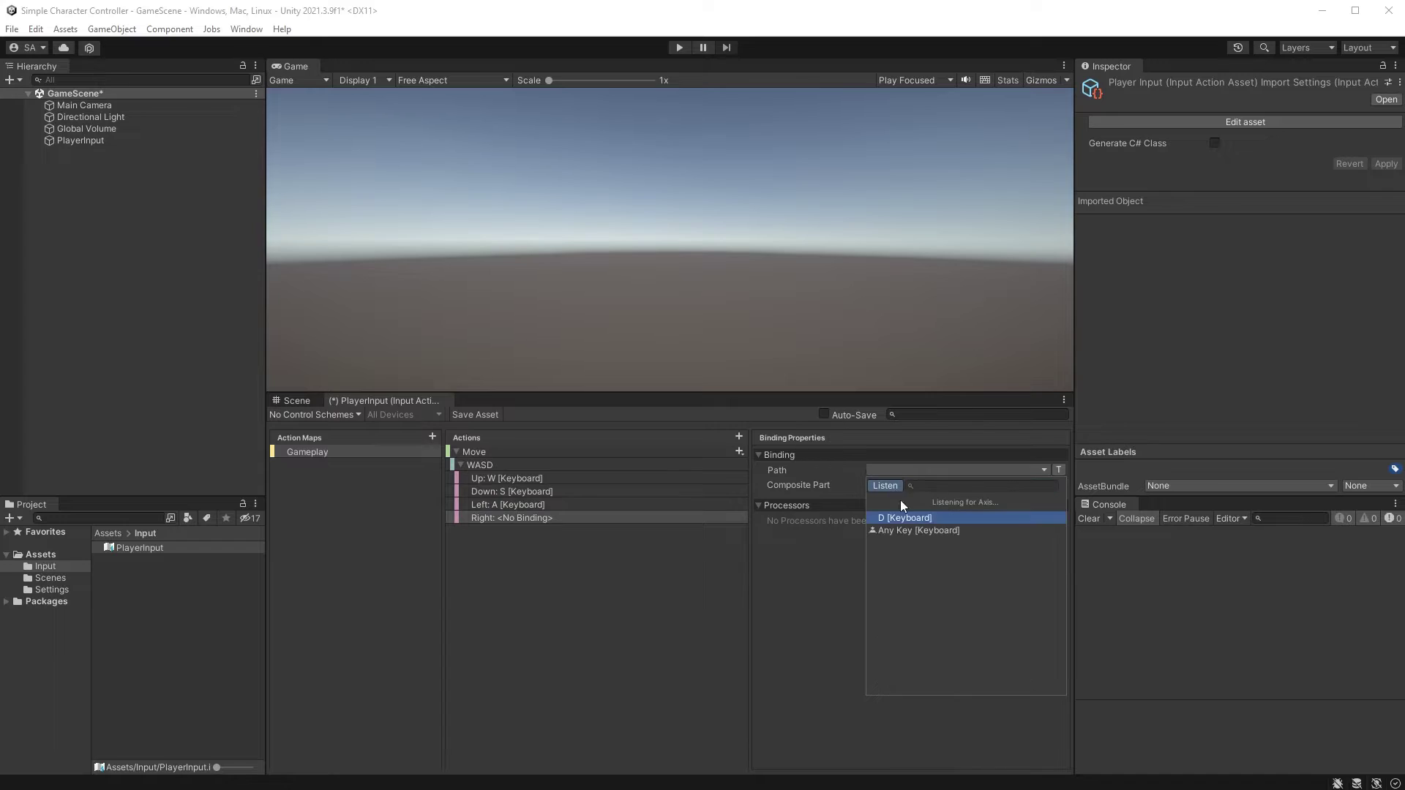
pyautogui.click(909, 518)
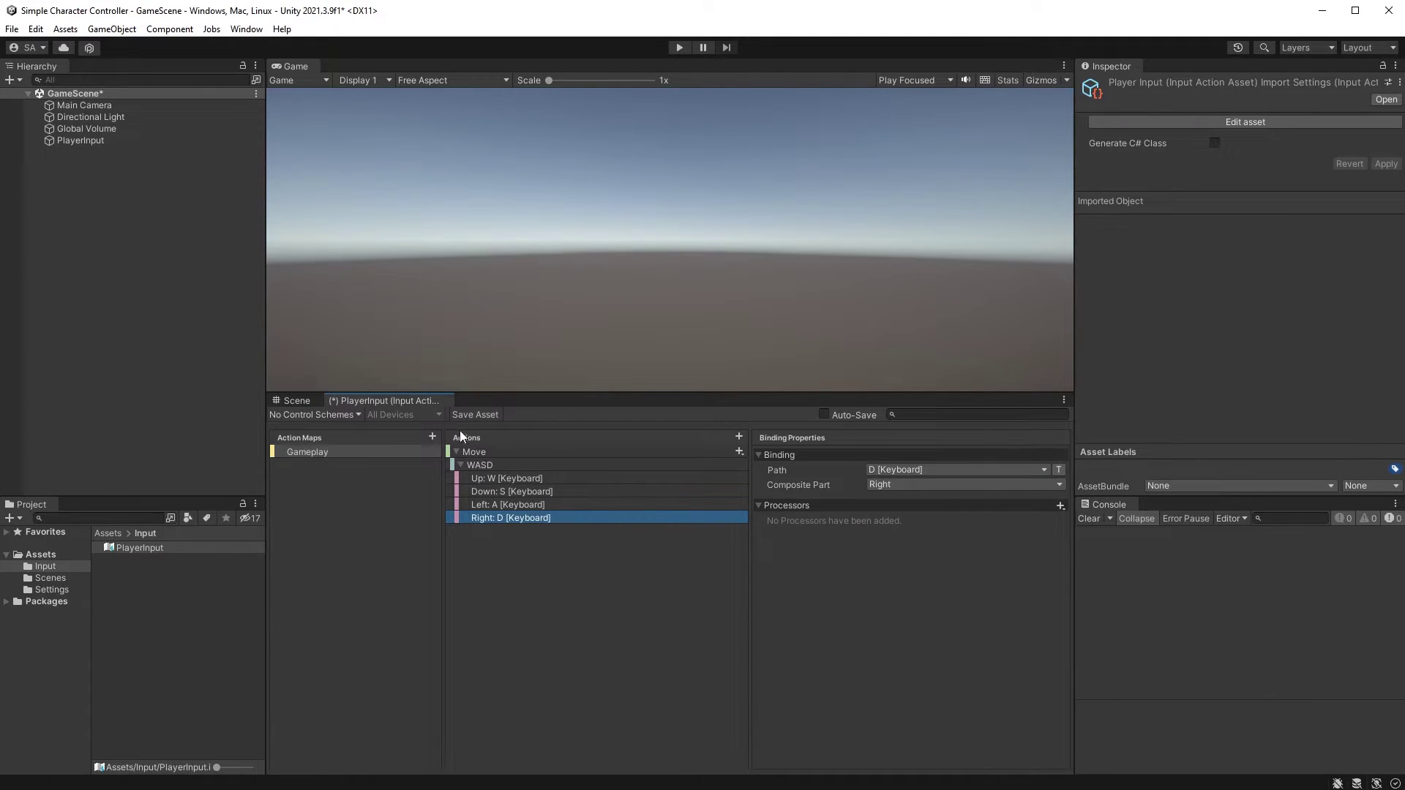
# Save the input actions asset and set PlayerInput's Behavior to Invoke Unity Events
pyautogui.click(477, 415)
pyautogui.moveTo(778, 393); pyautogui.dragTo(772, 495)
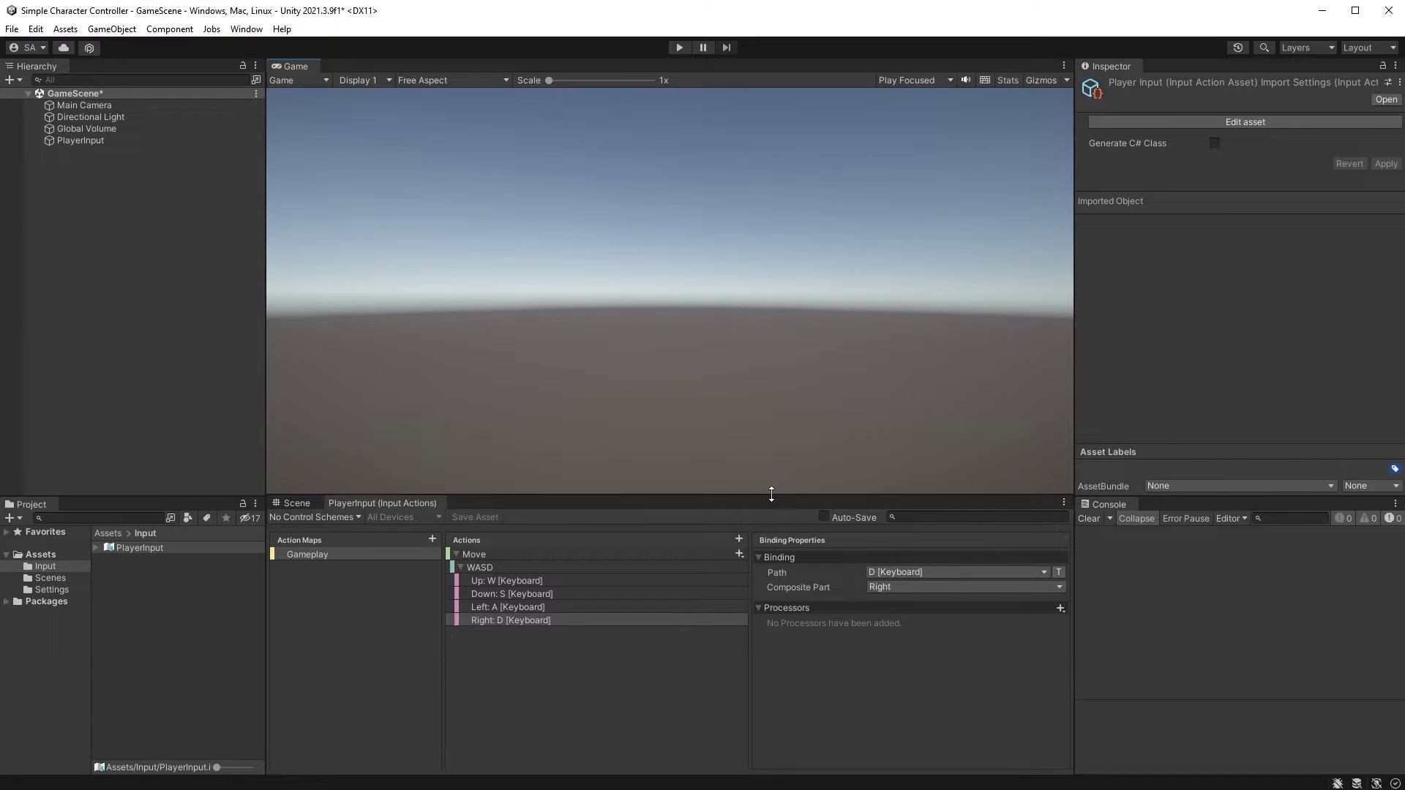
pyautogui.click(123, 142)
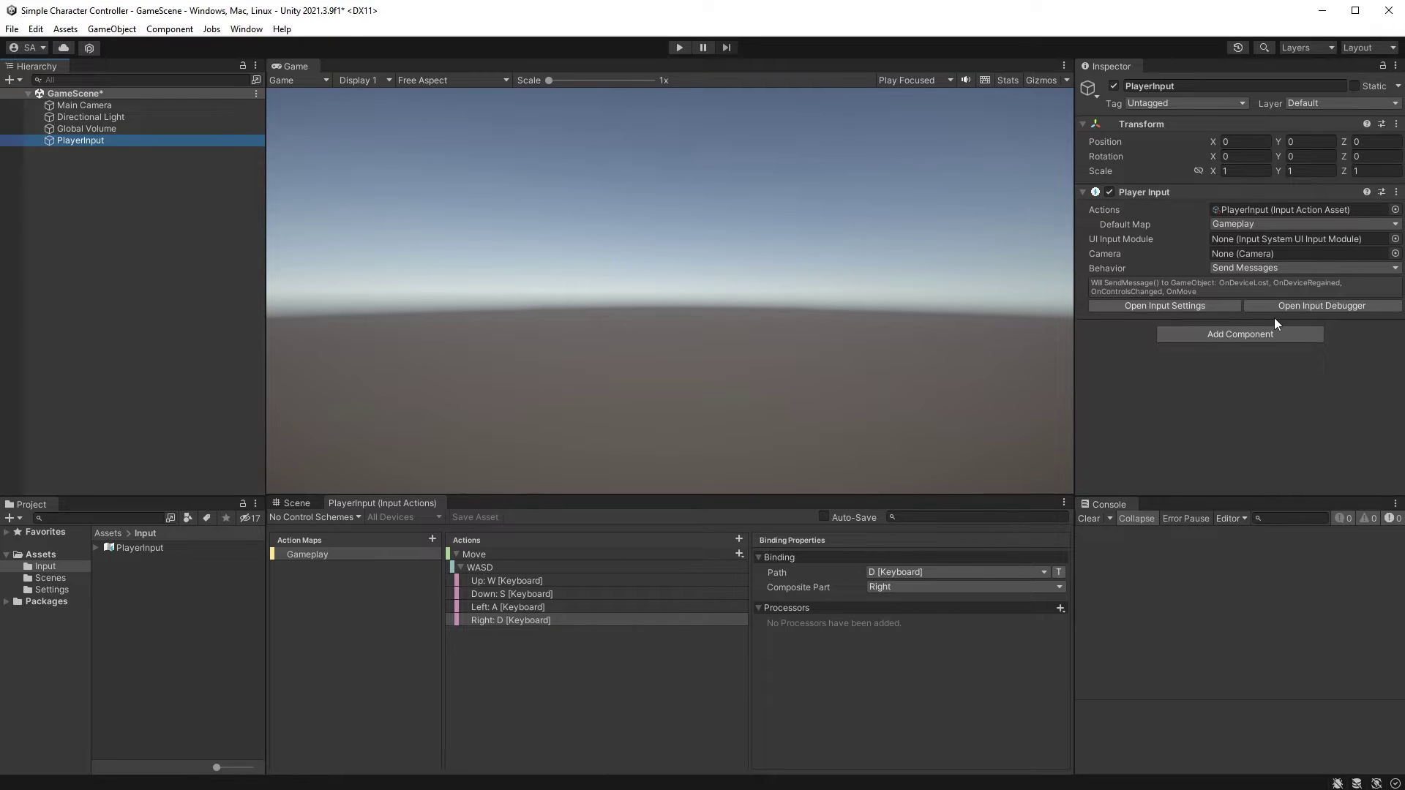
pyautogui.click(1246, 269)
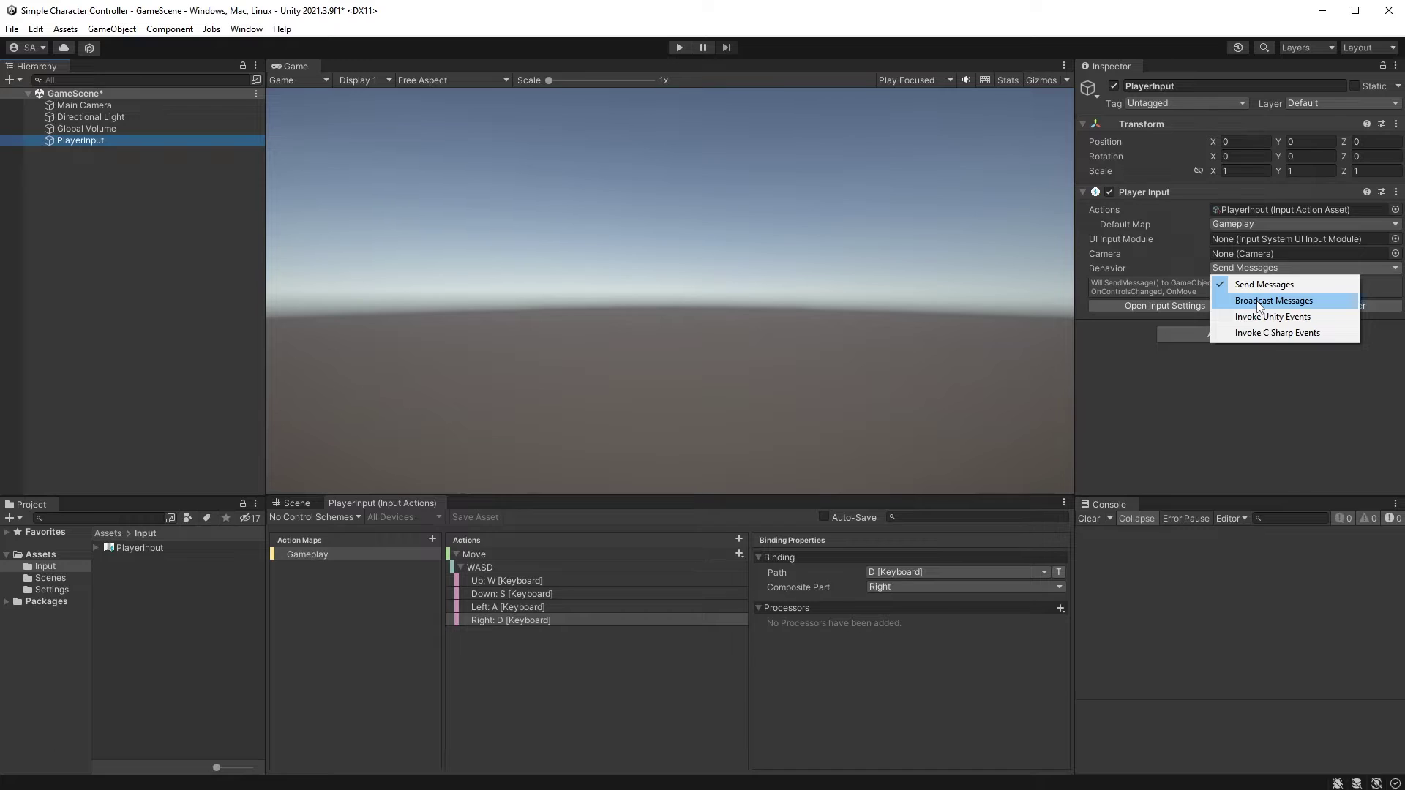
pyautogui.click(1296, 321)
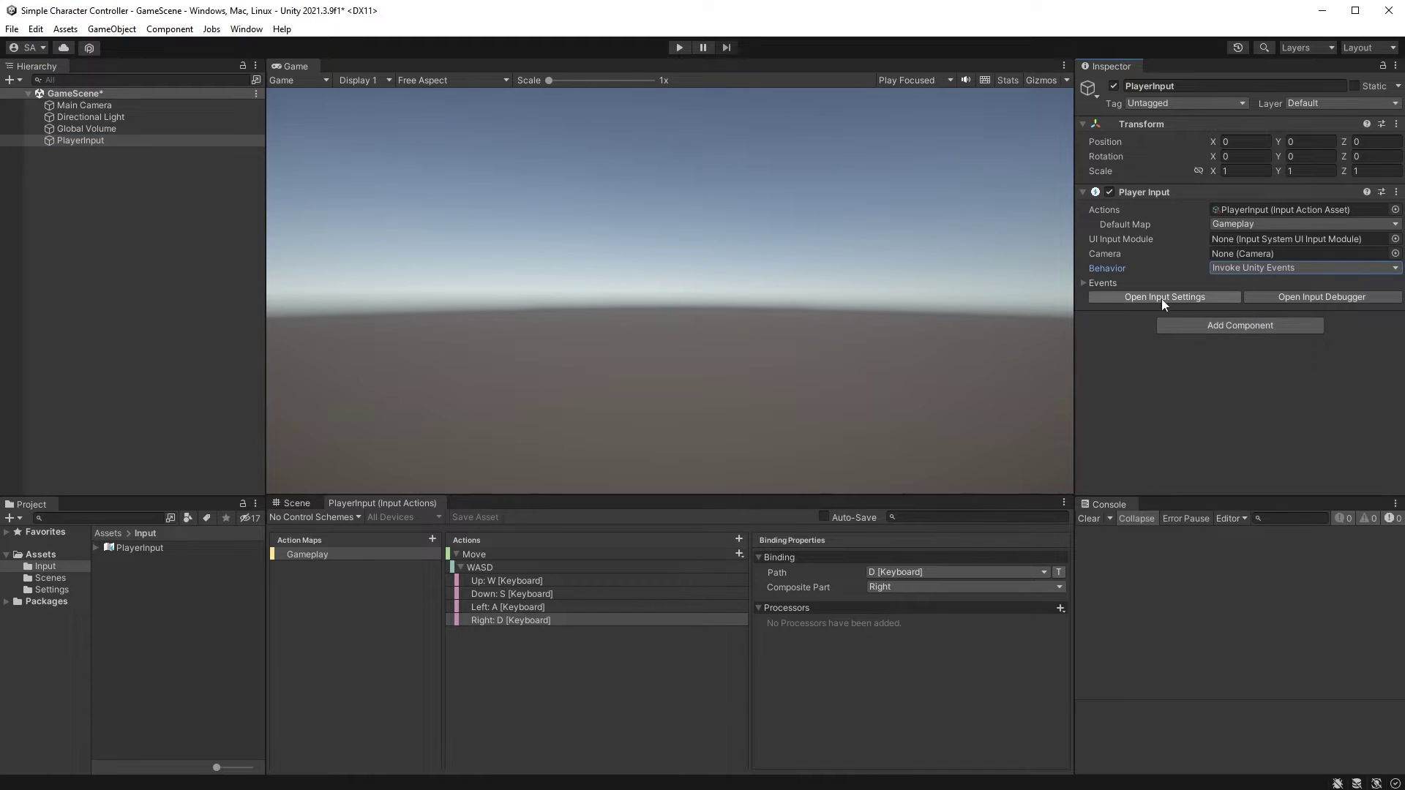
# Expand Events > Gameplay to show the empty Move (CallbackContext) event
pyautogui.click(1086, 284)
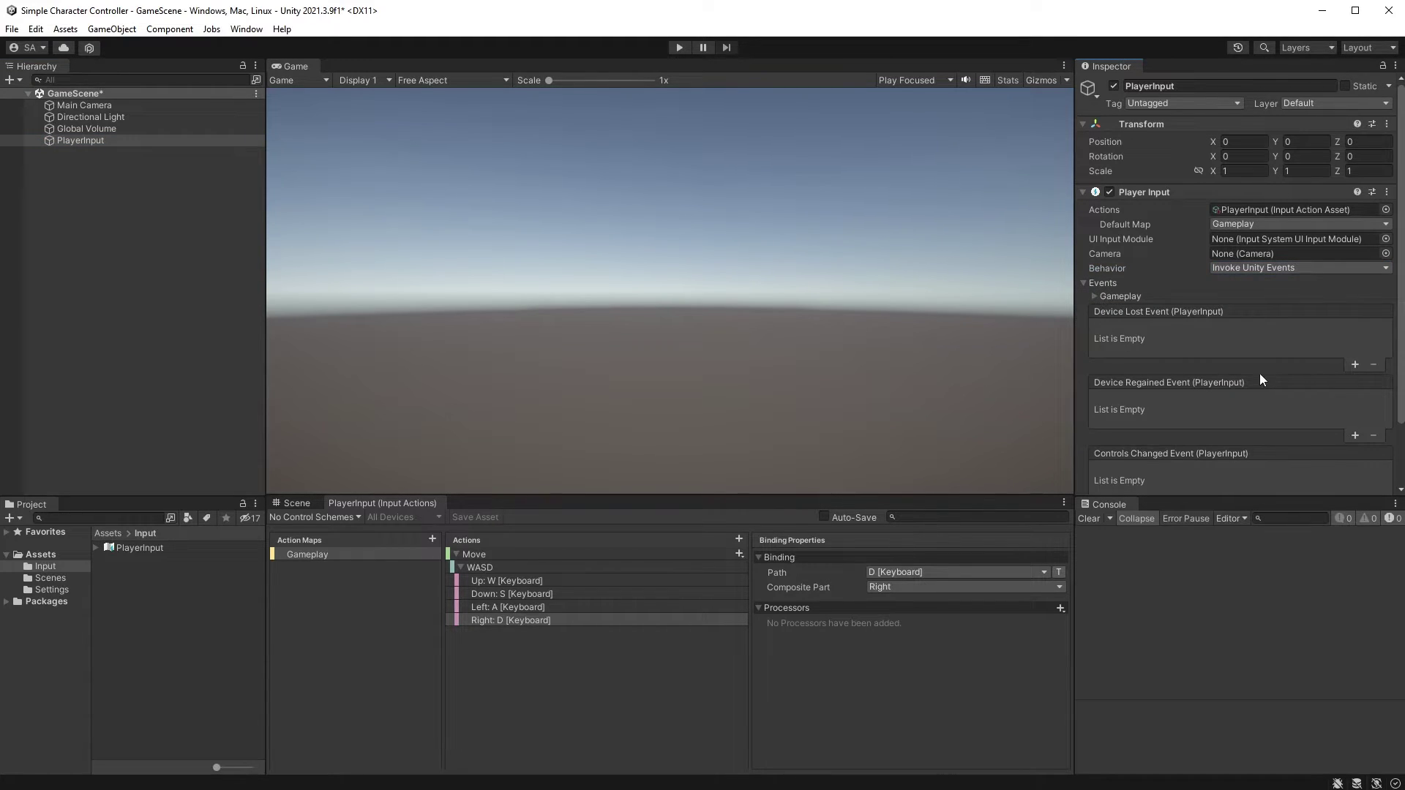
pyautogui.scroll(-3, 1260, 379)
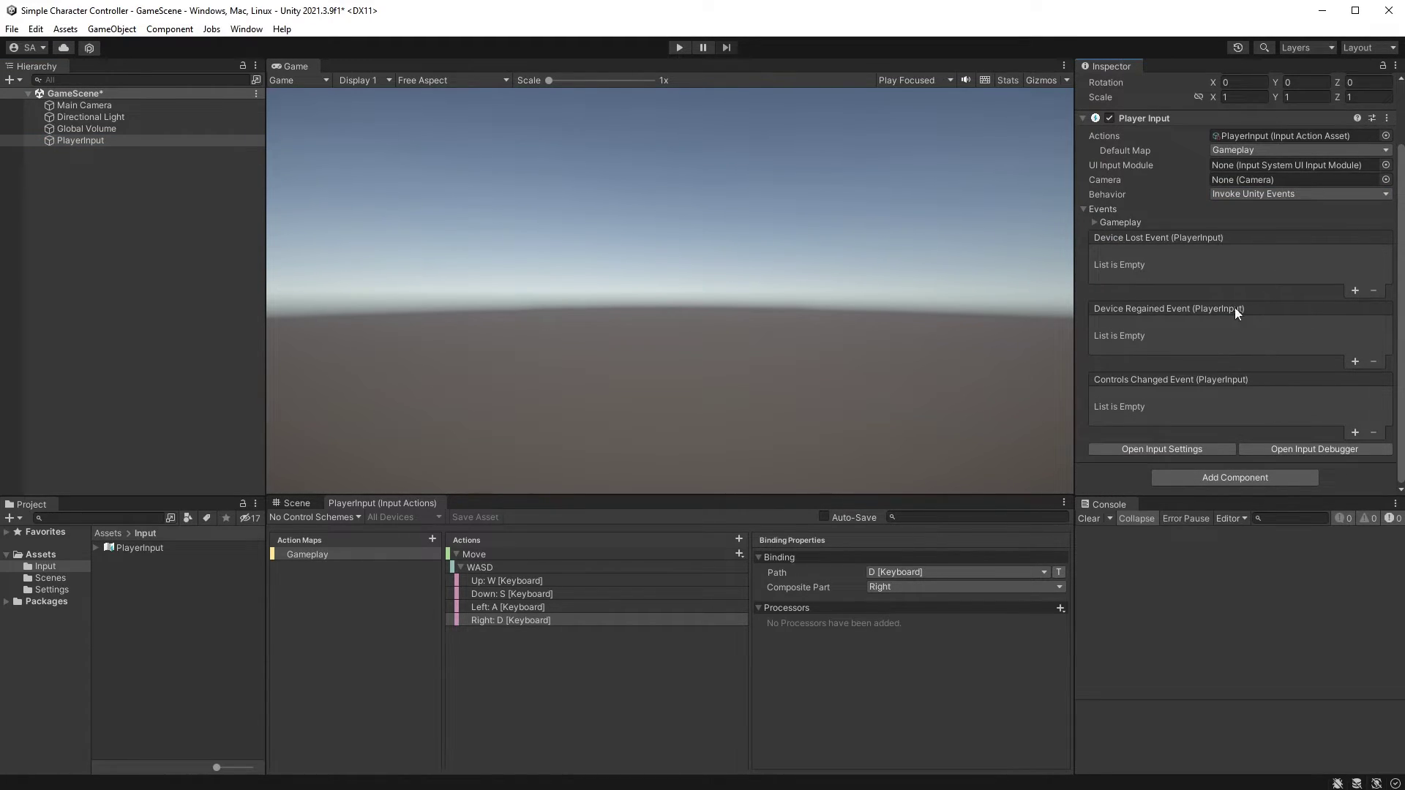
pyautogui.click(1094, 222)
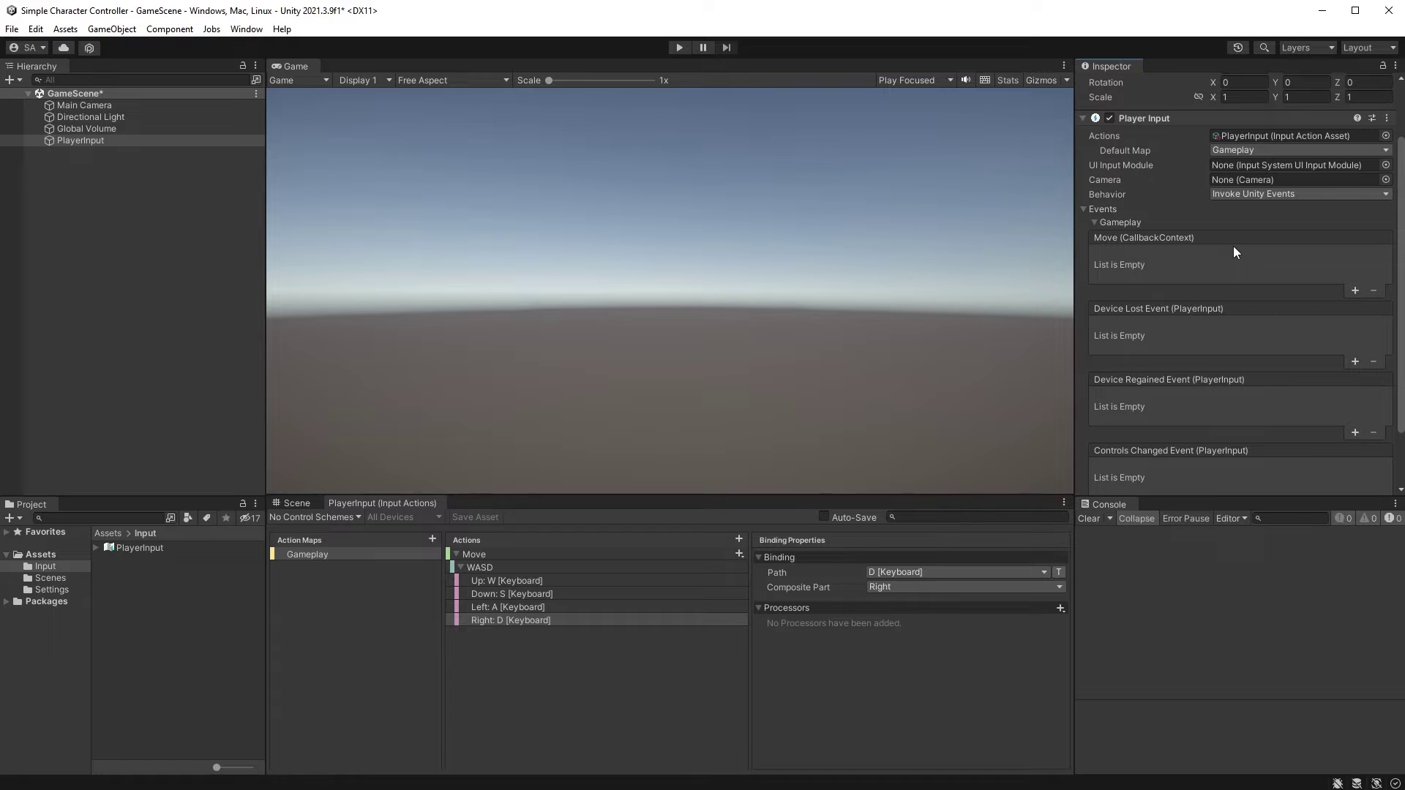
# Create a folder named Scripts under Assets
pyautogui.click(42, 555)
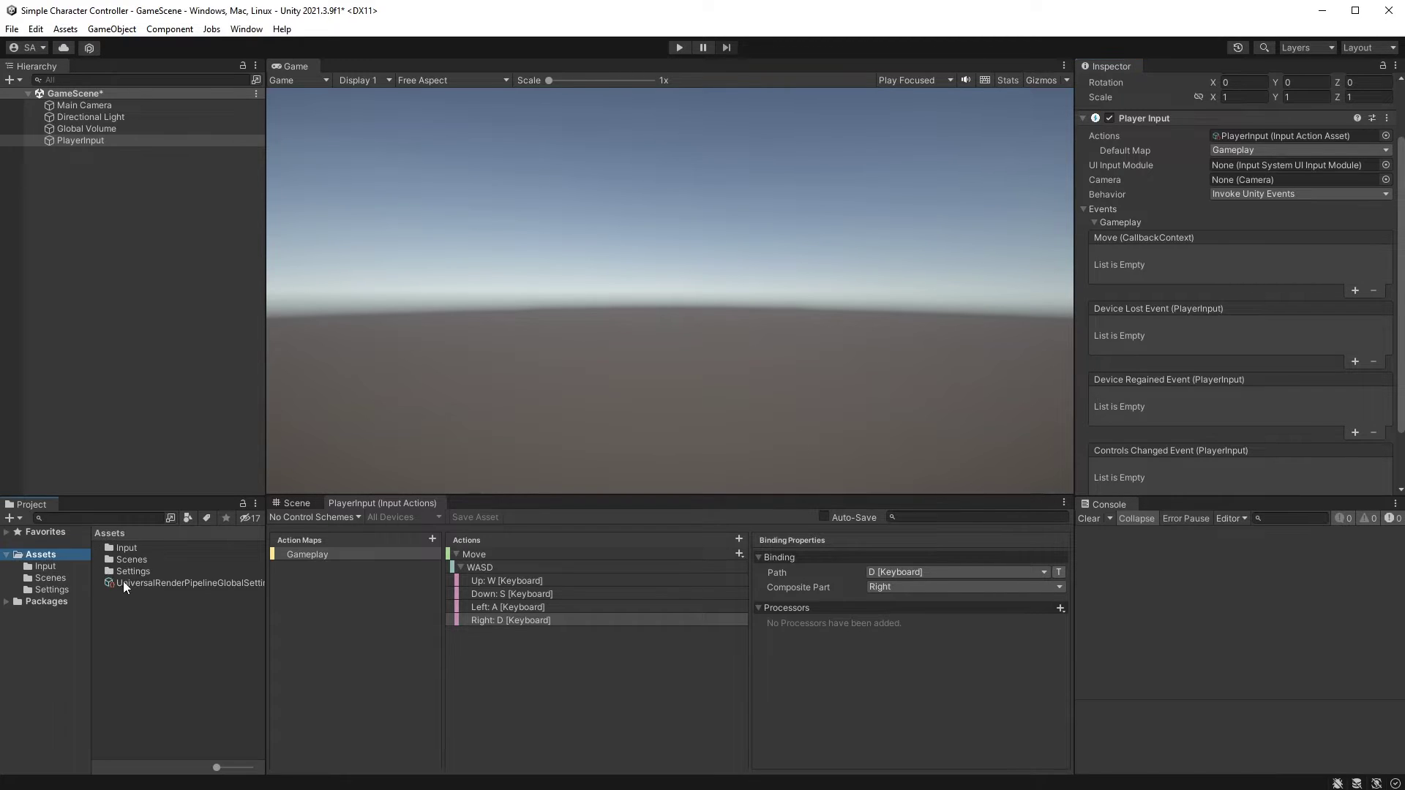
pyautogui.rightClick(144, 602)
pyautogui.moveTo(188, 221)
pyautogui.click(424, 121)
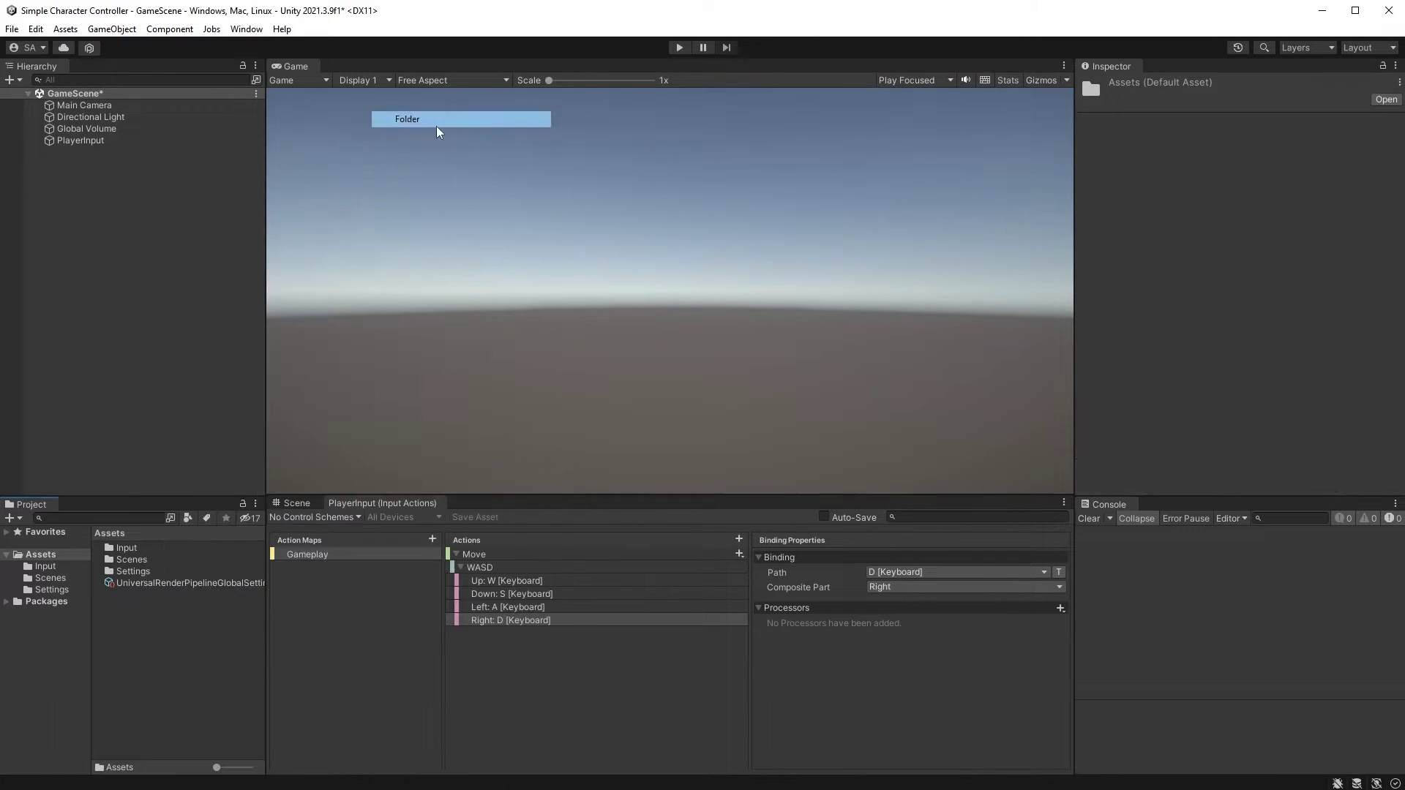
pyautogui.write('Scripts')
pyautogui.press('Return')
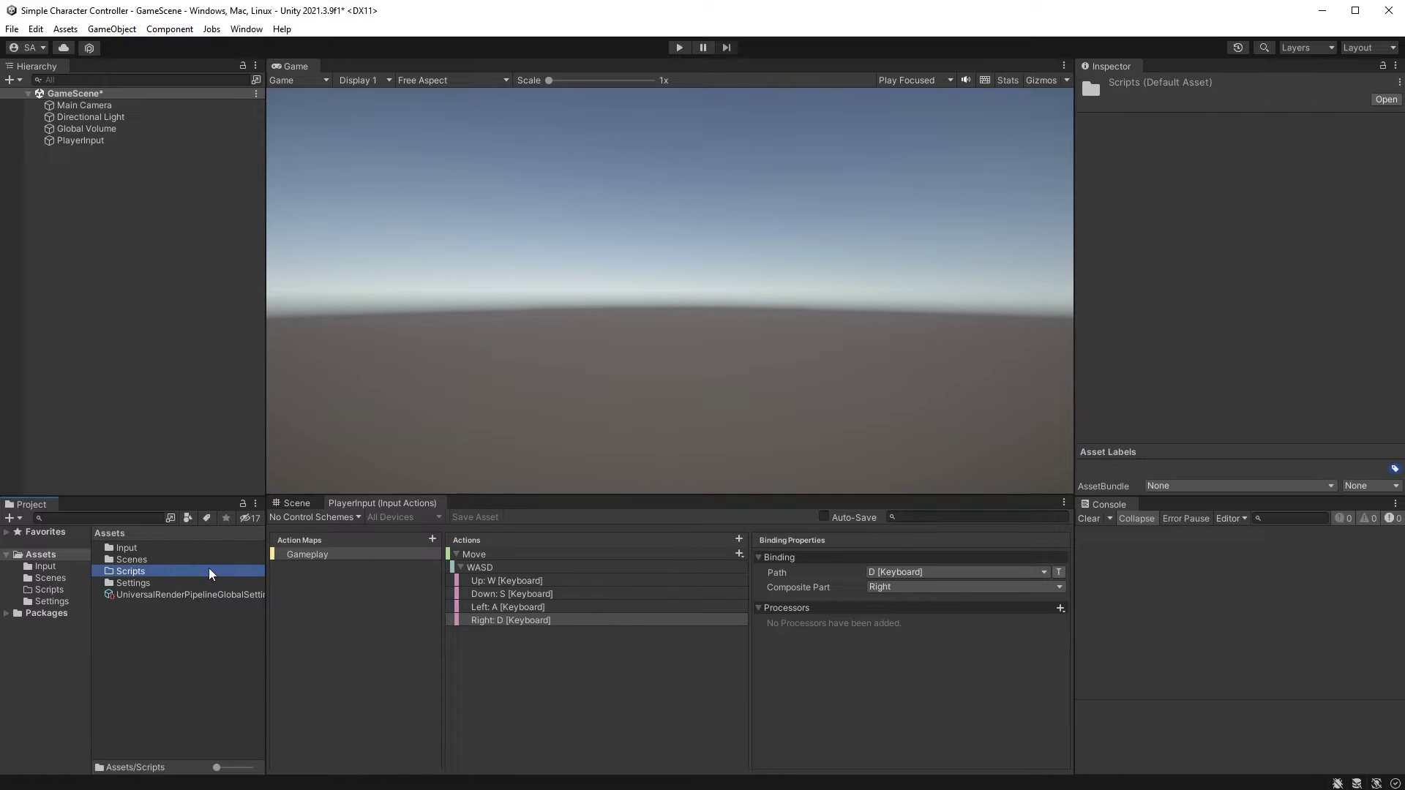
# Create a C# script named PlayerController inside the Scripts folder
pyautogui.doubleClick(192, 571)
pyautogui.rightClick(148, 570)
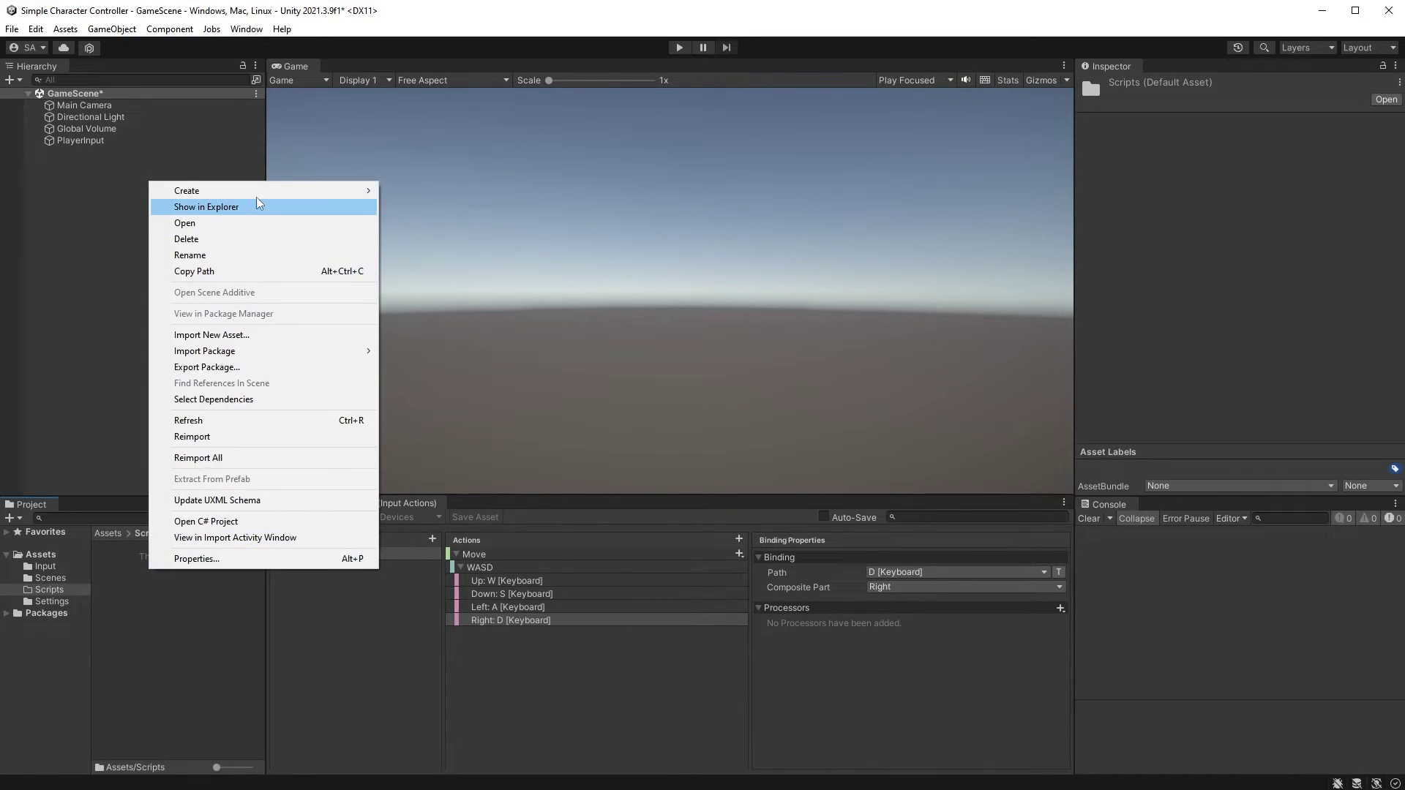
pyautogui.moveTo(256, 191)
pyautogui.click(437, 140)
pyautogui.write('Playe')
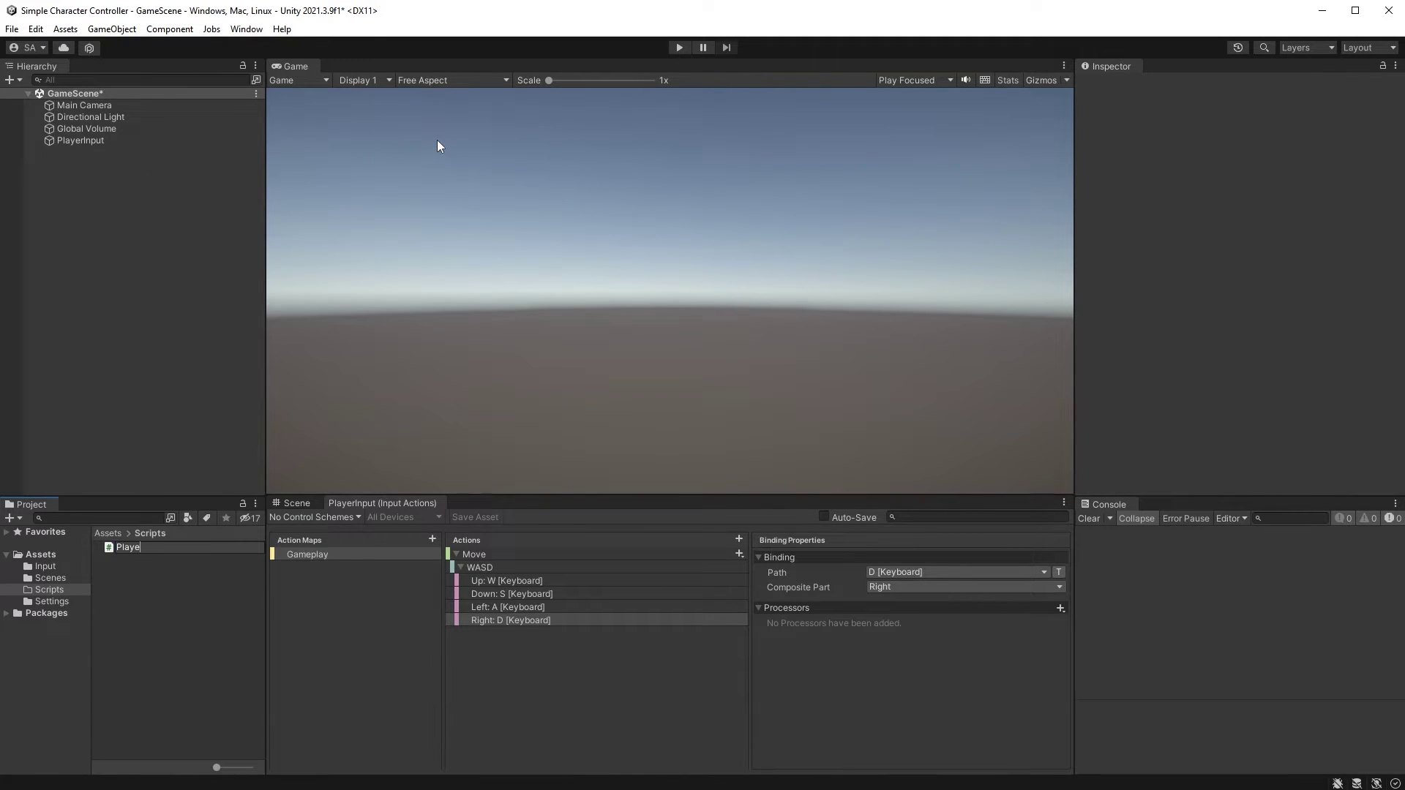
pyautogui.write('rController')
pyautogui.press('Return')
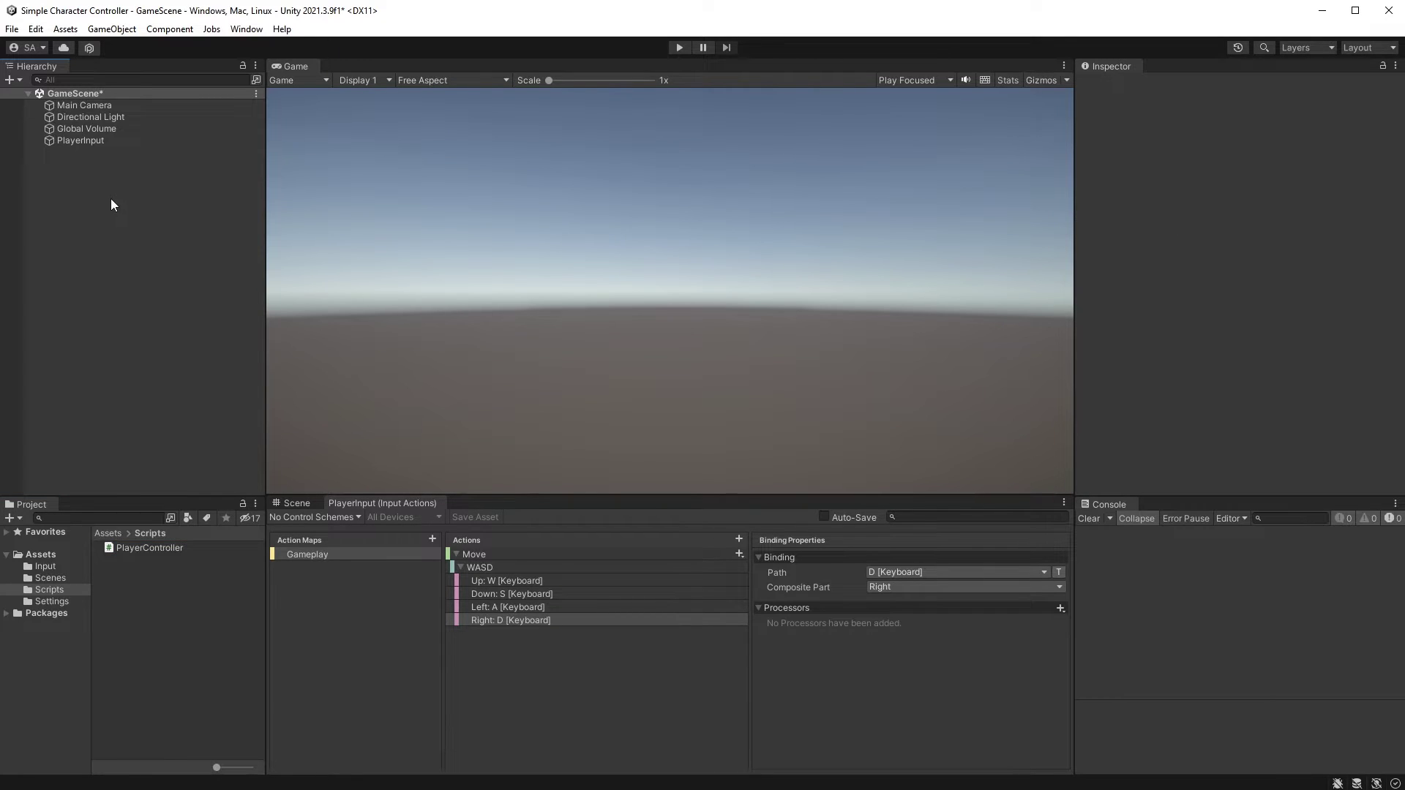
# Add a capsule to the scene and rename it Character
pyautogui.rightClick(112, 200)
pyautogui.moveTo(182, 391)
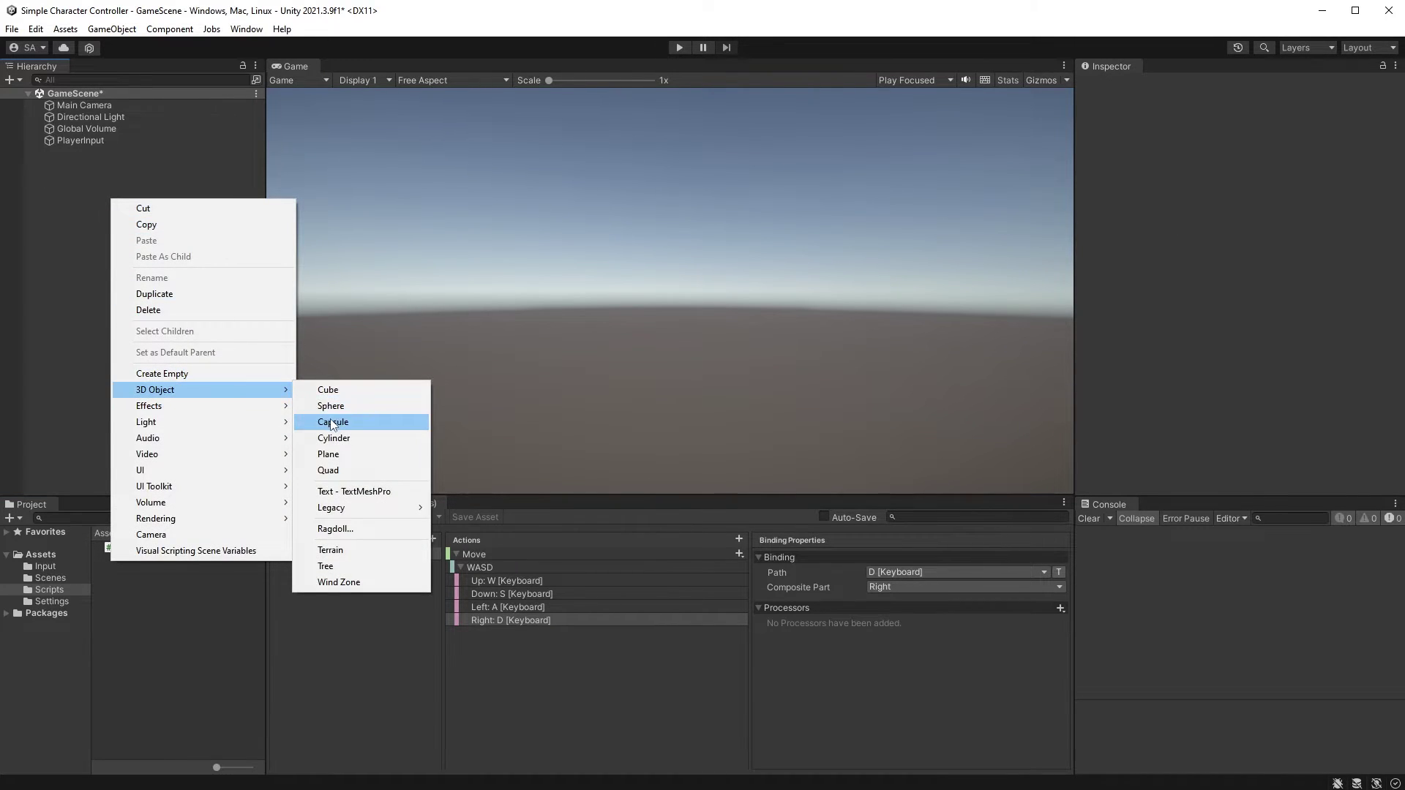
pyautogui.click(330, 418)
pyautogui.write('Character')
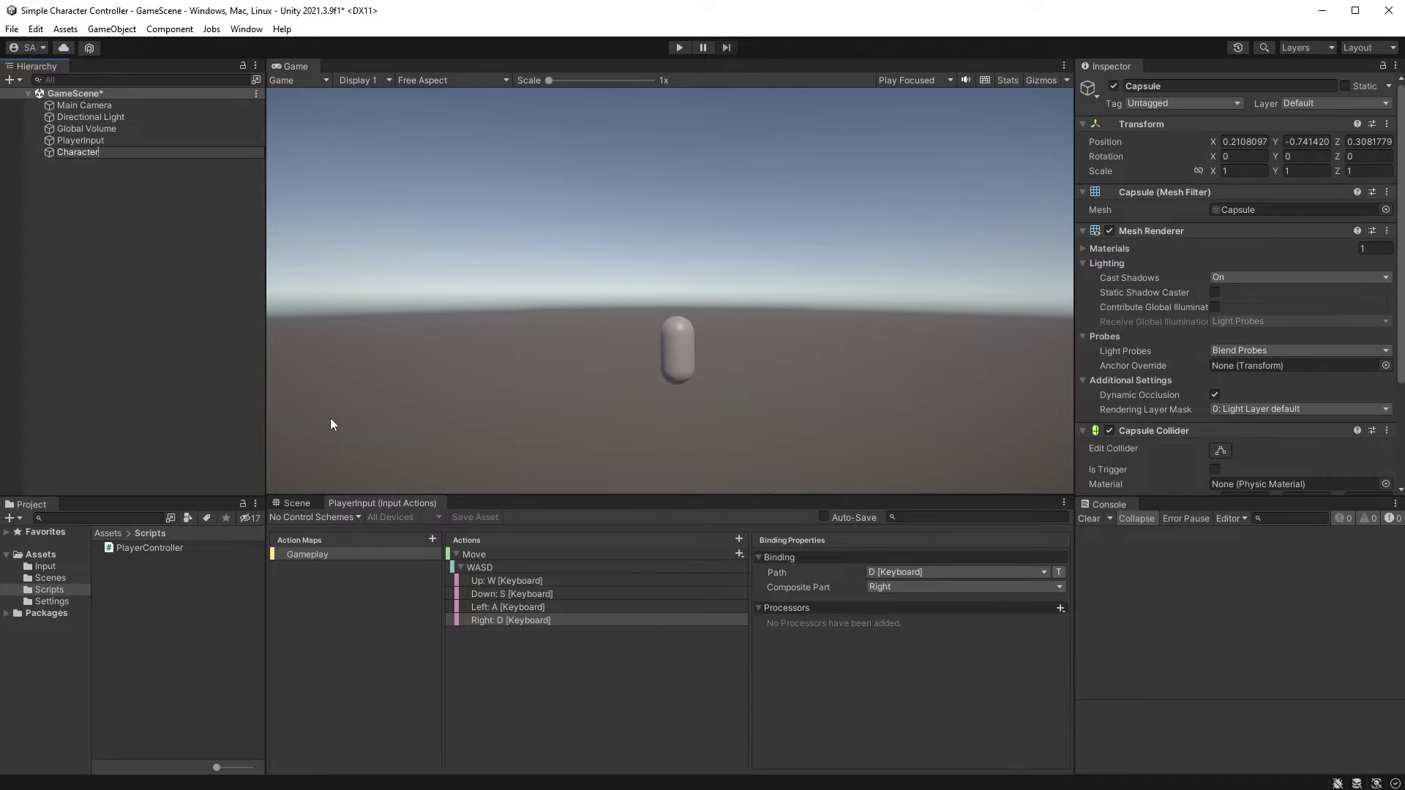
pyautogui.press('Return')
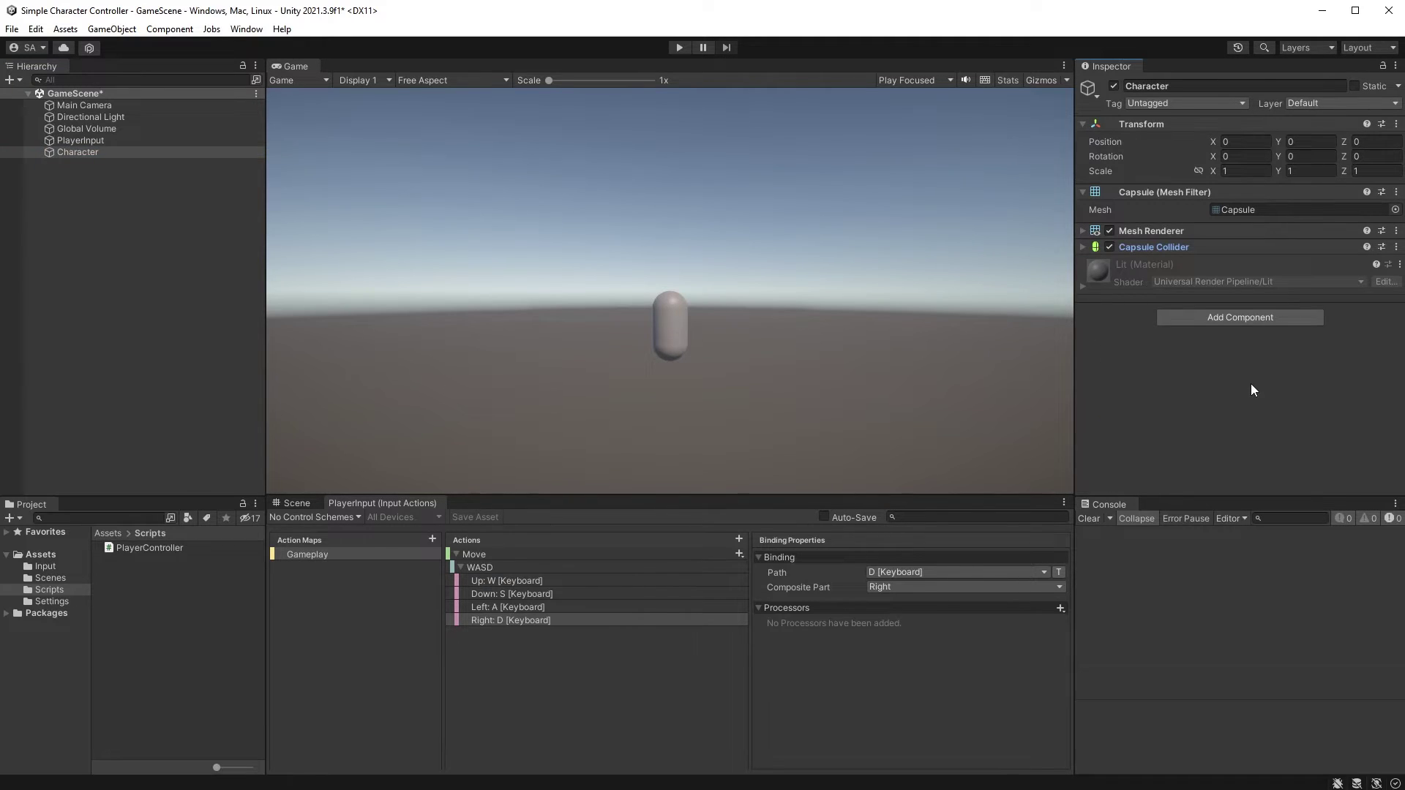
# Attach the Player Controller script to the Character capsule
pyautogui.click(1215, 320)
pyautogui.write('playercontr')
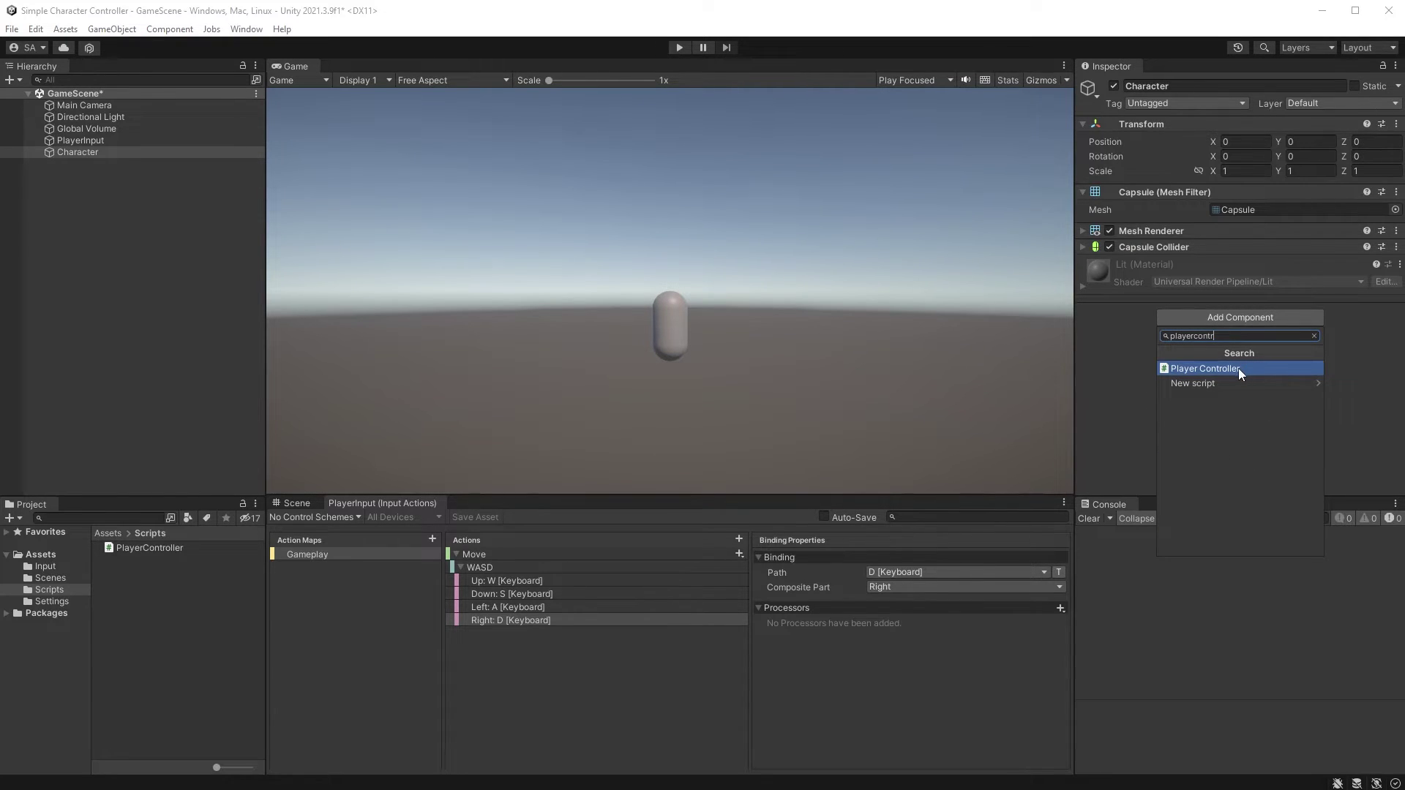
pyautogui.click(1239, 370)
pyautogui.doubleClick(1253, 283)
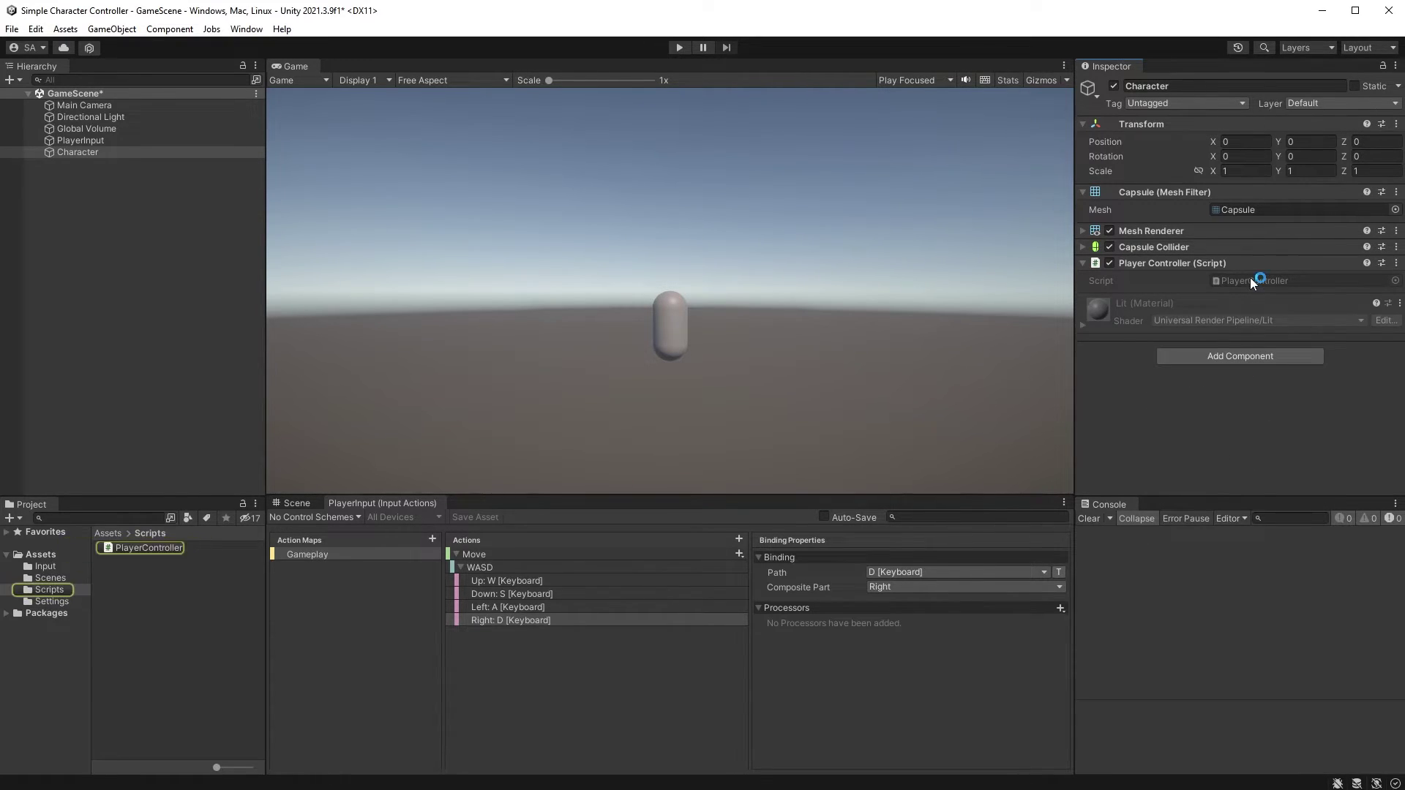
# Delete the Start and Update stubs and write public void Move() with Debug.Log("Player moving!")
pyautogui.hotkey('ctrl', 'w')
pyautogui.hotkey('ctrl', 'w')
pyautogui.hotkey('ctrl', 'w')
pyautogui.hotkey('ctrl', 'w')
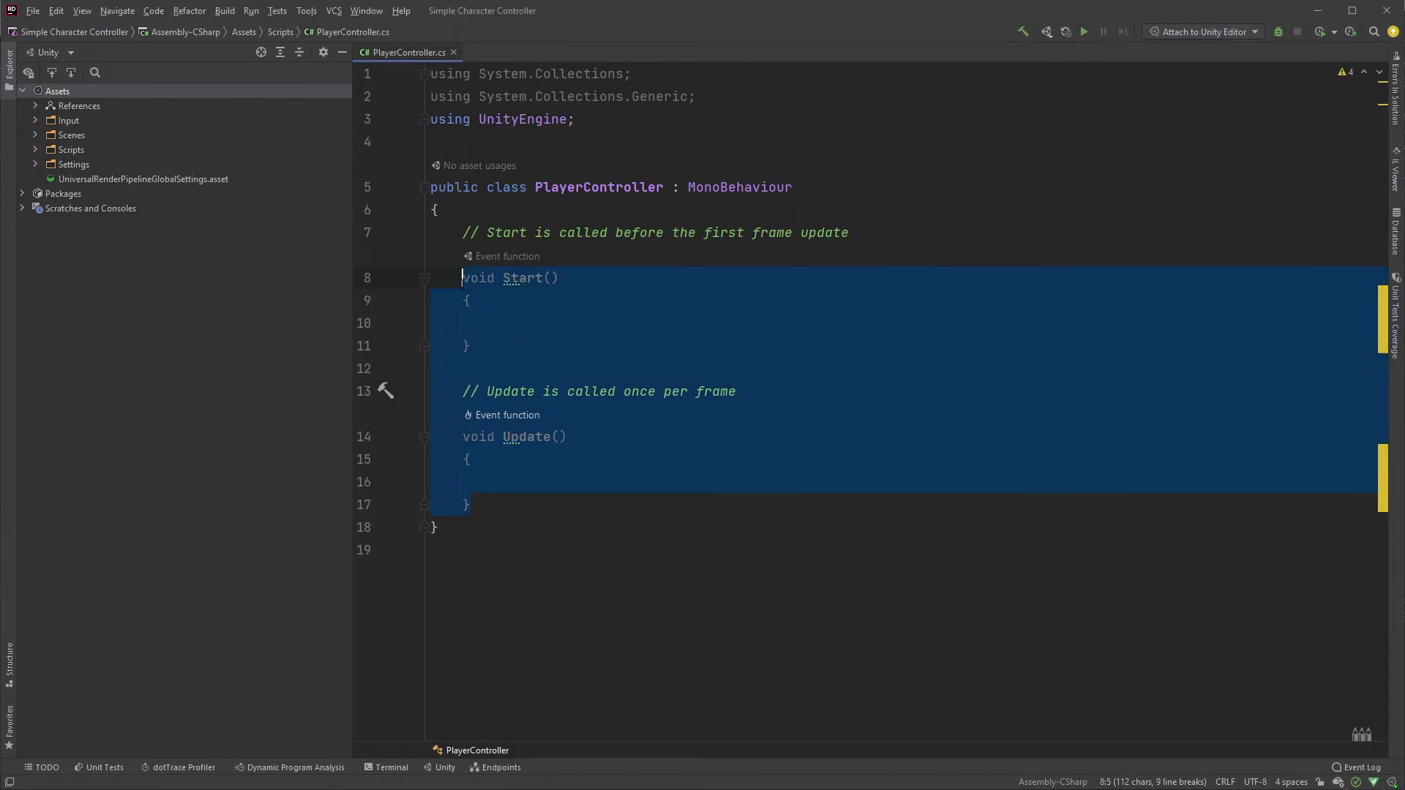
pyautogui.press('Delete')
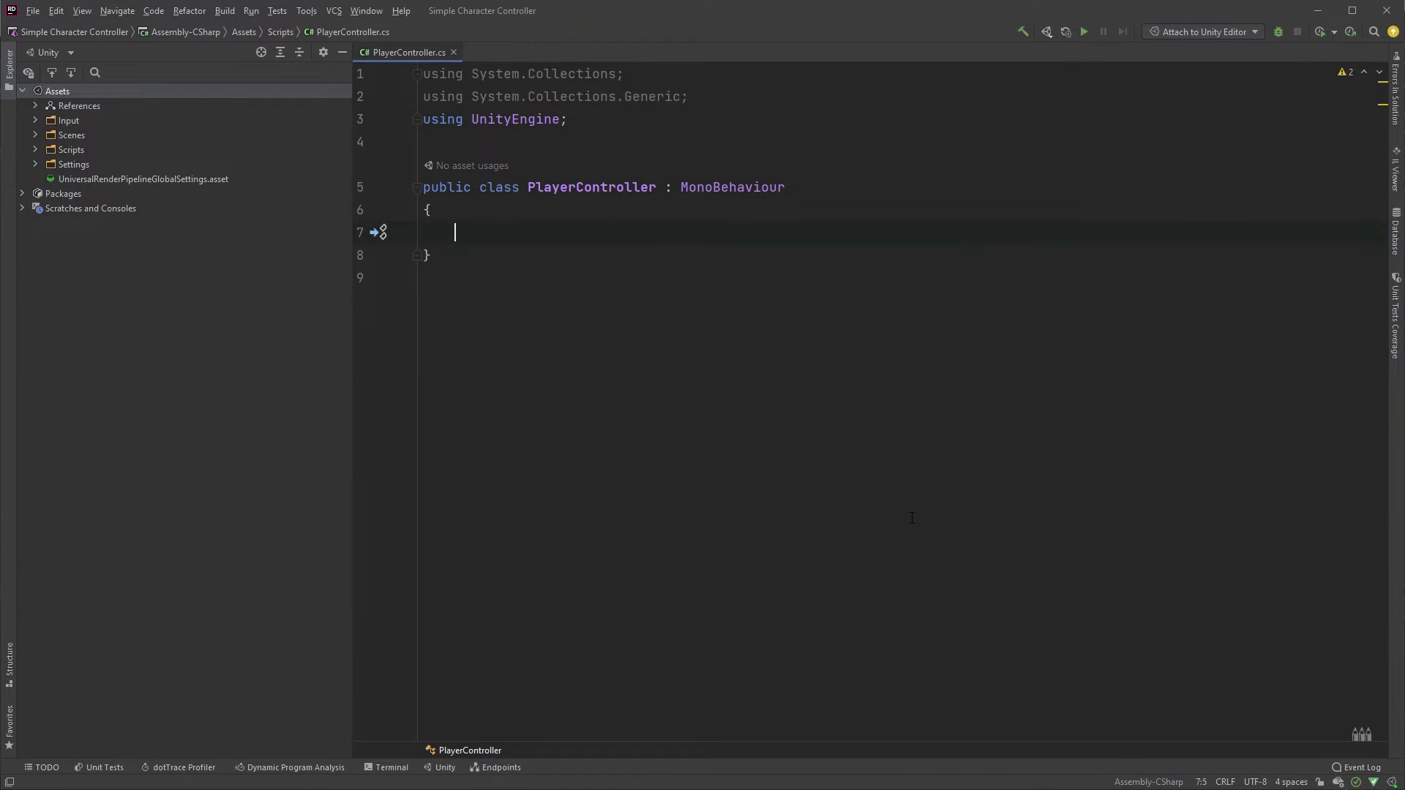
pyautogui.write('public void M')
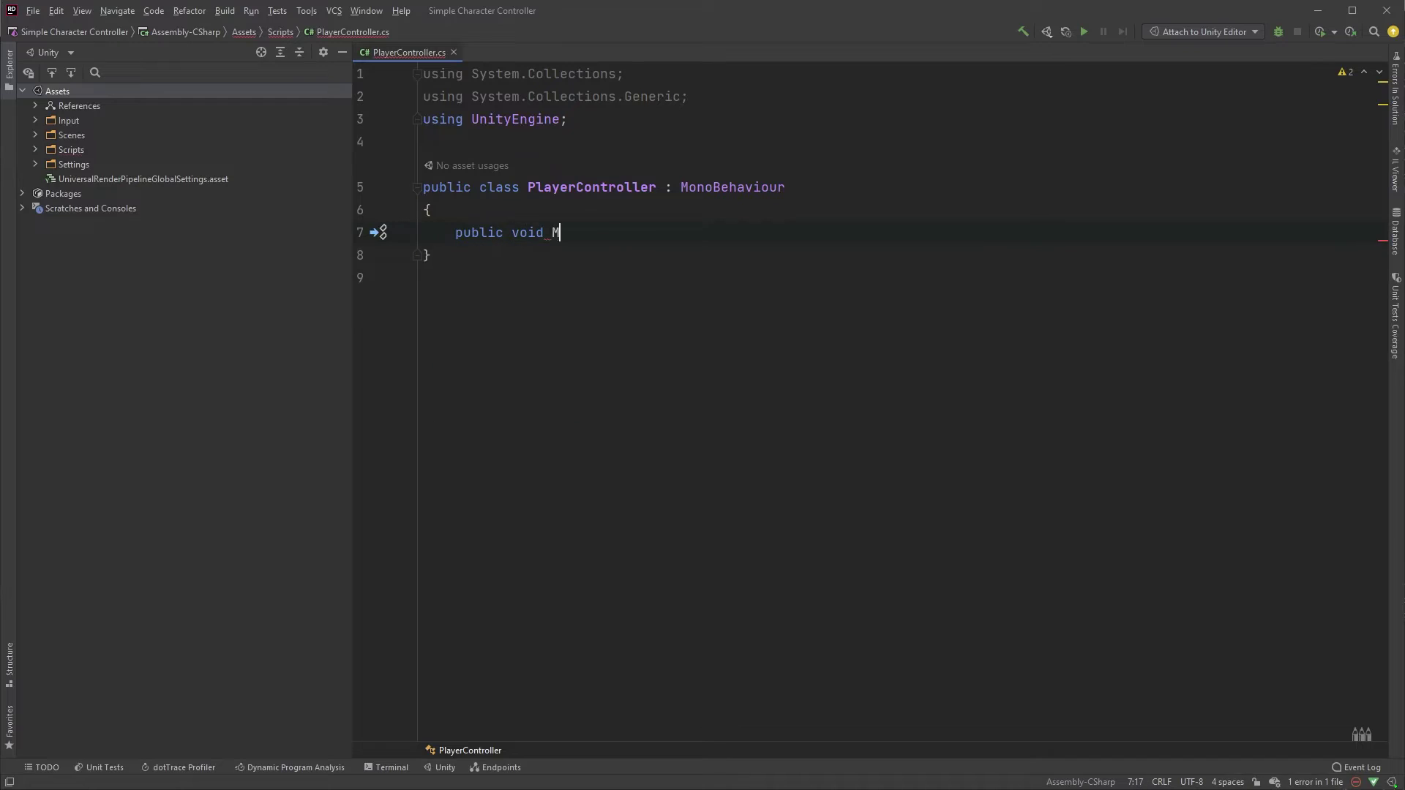
pyautogui.write('ove() {')
pyautogui.press('Return')
pyautogui.write('Debug.')
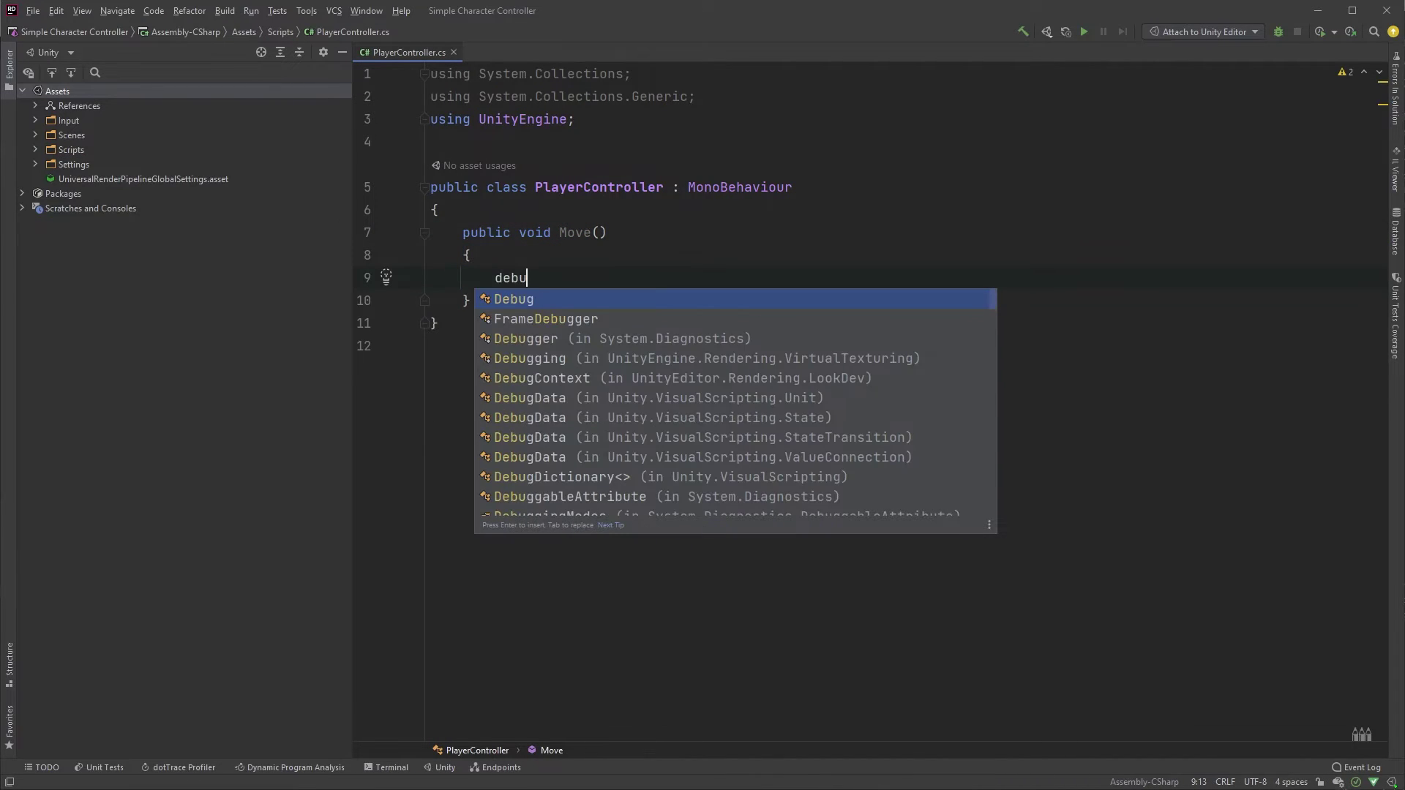
pyautogui.write('Log("Player mov')
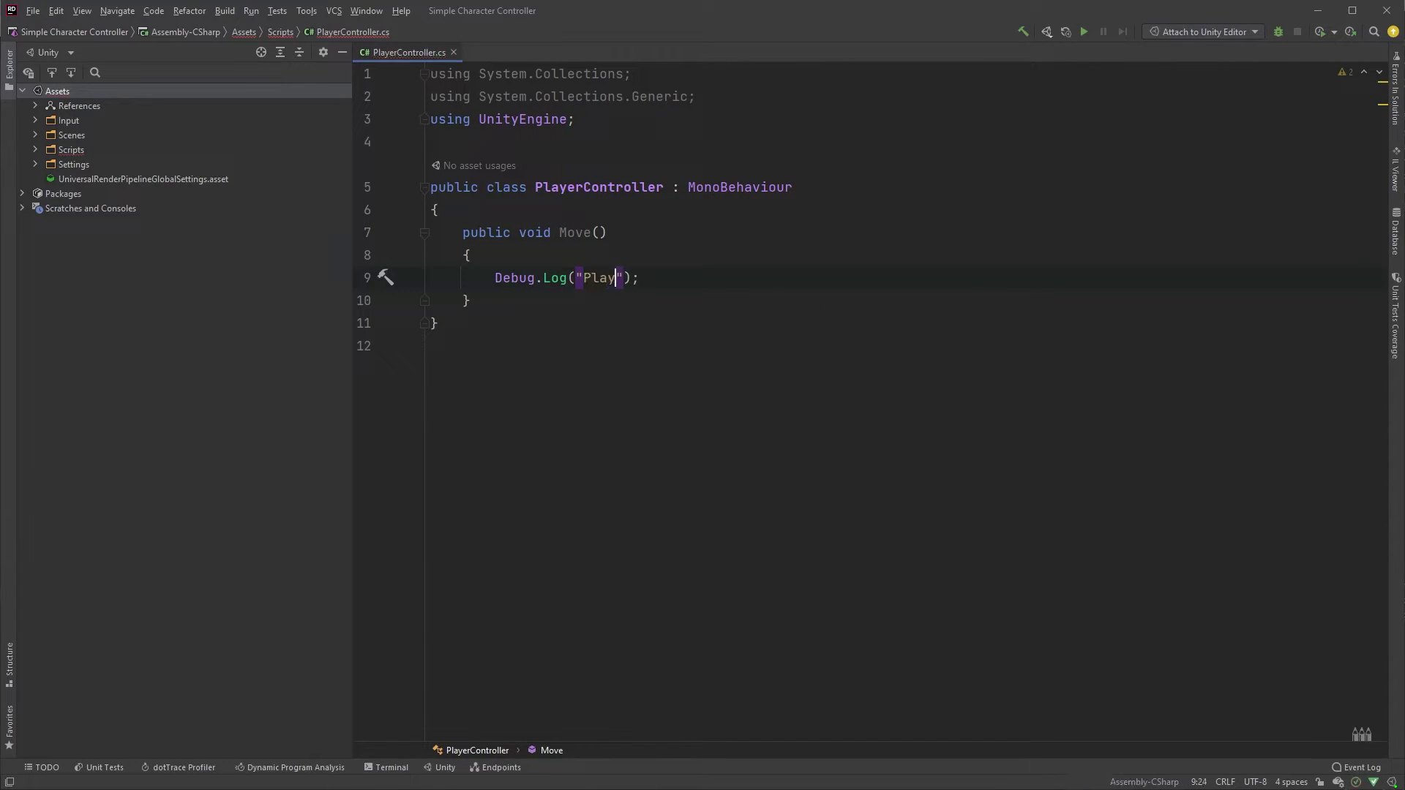
pyautogui.write('ing!')
pyautogui.press('End')
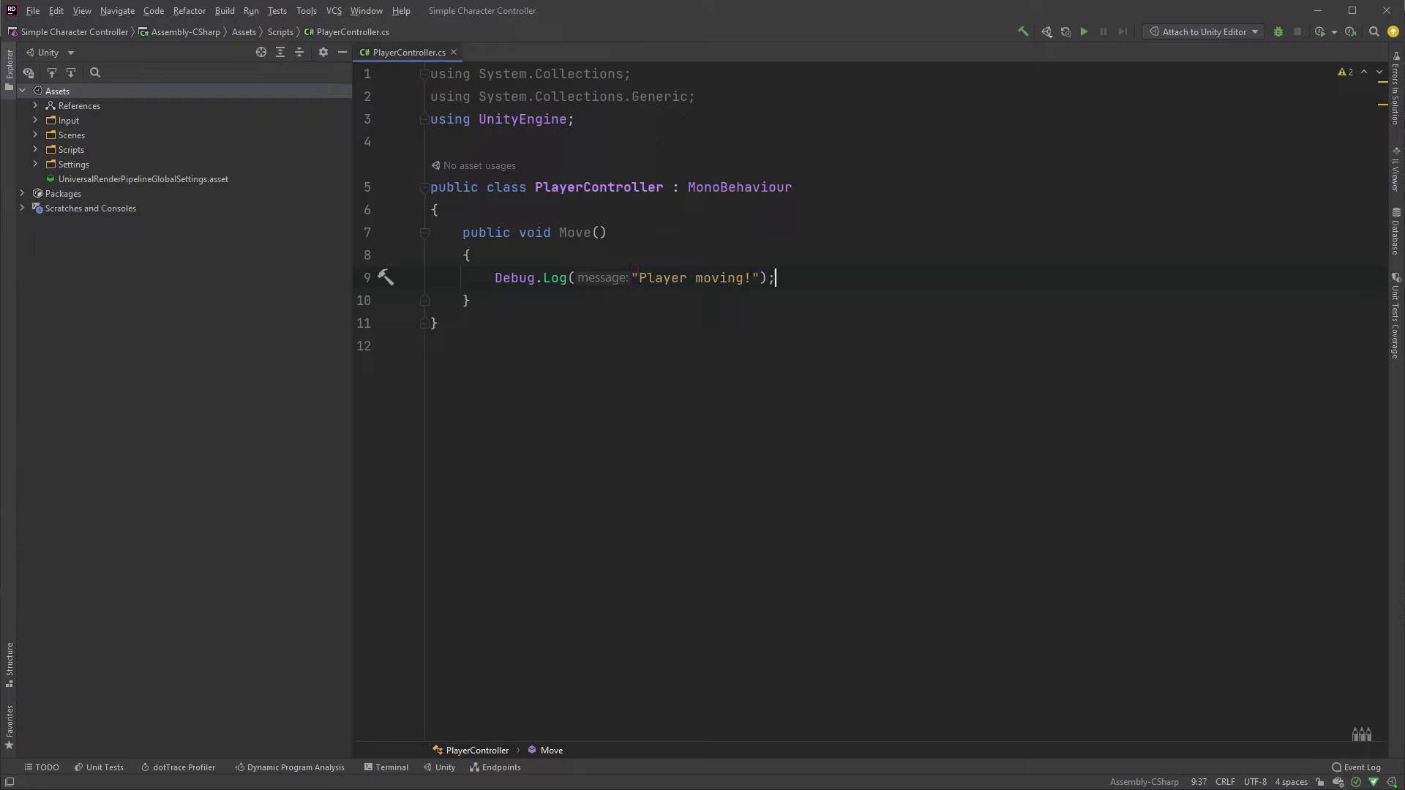
# Add a listener entry to PlayerInput's Gameplay Move event
pyautogui.hotkey('alt', 'Tab')
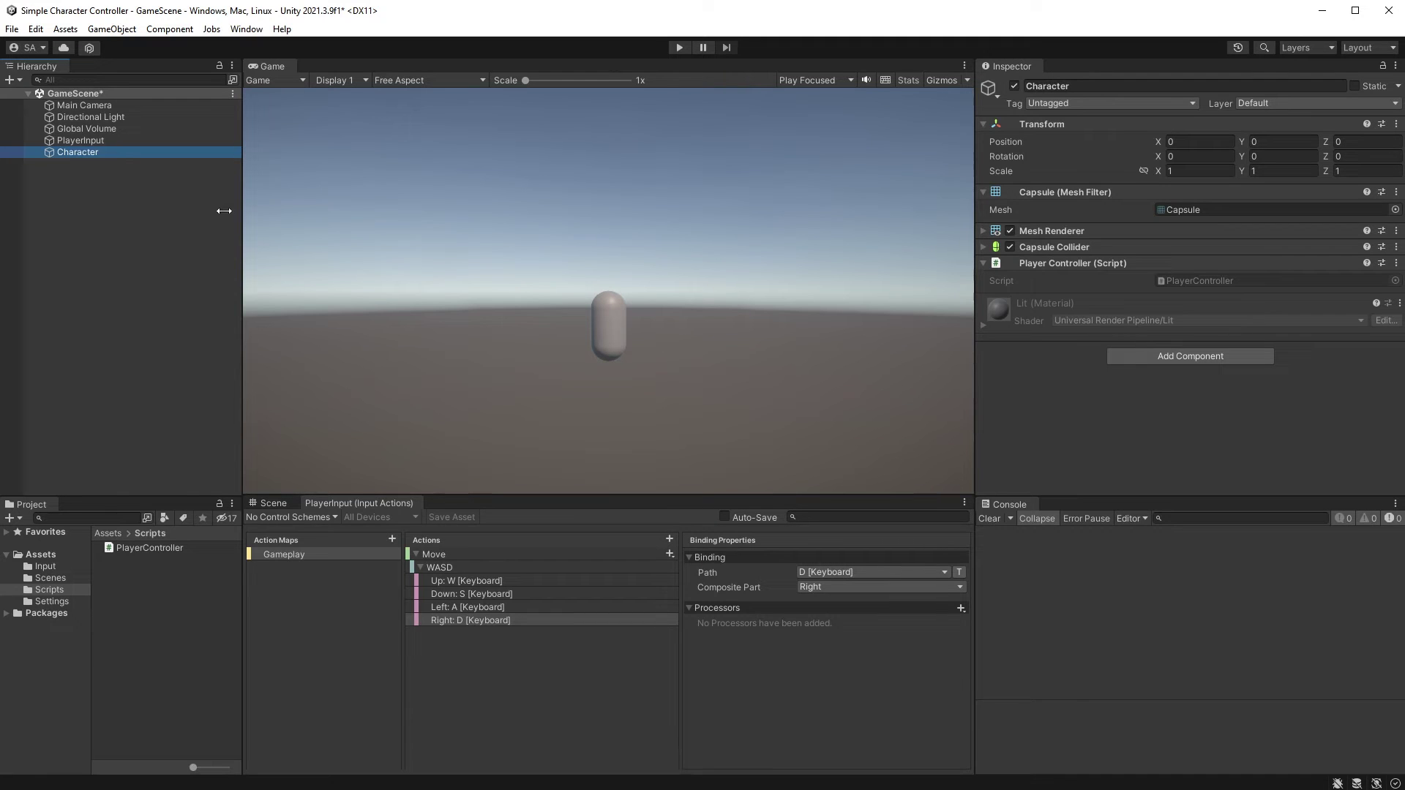
pyautogui.click(77, 141)
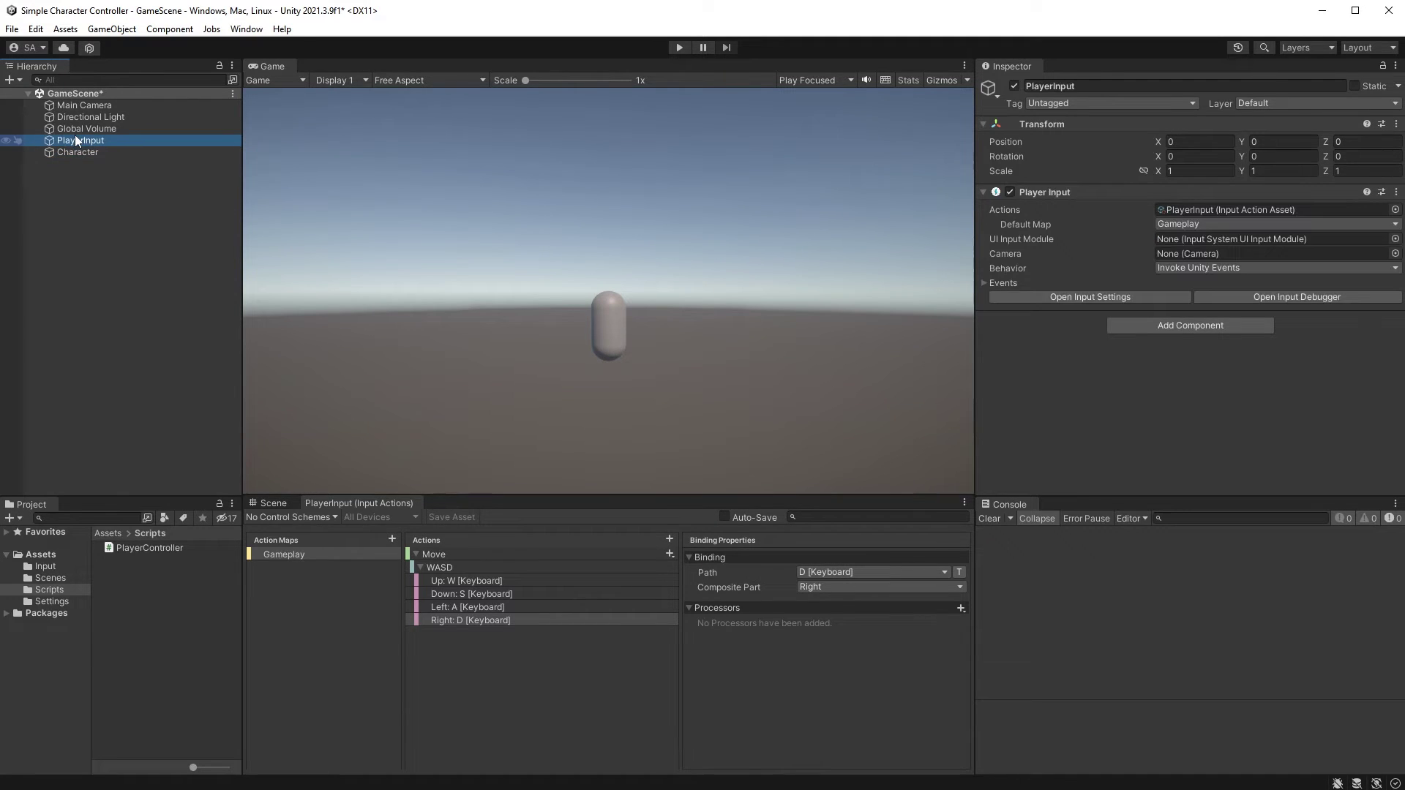
pyautogui.click(985, 283)
pyautogui.click(995, 296)
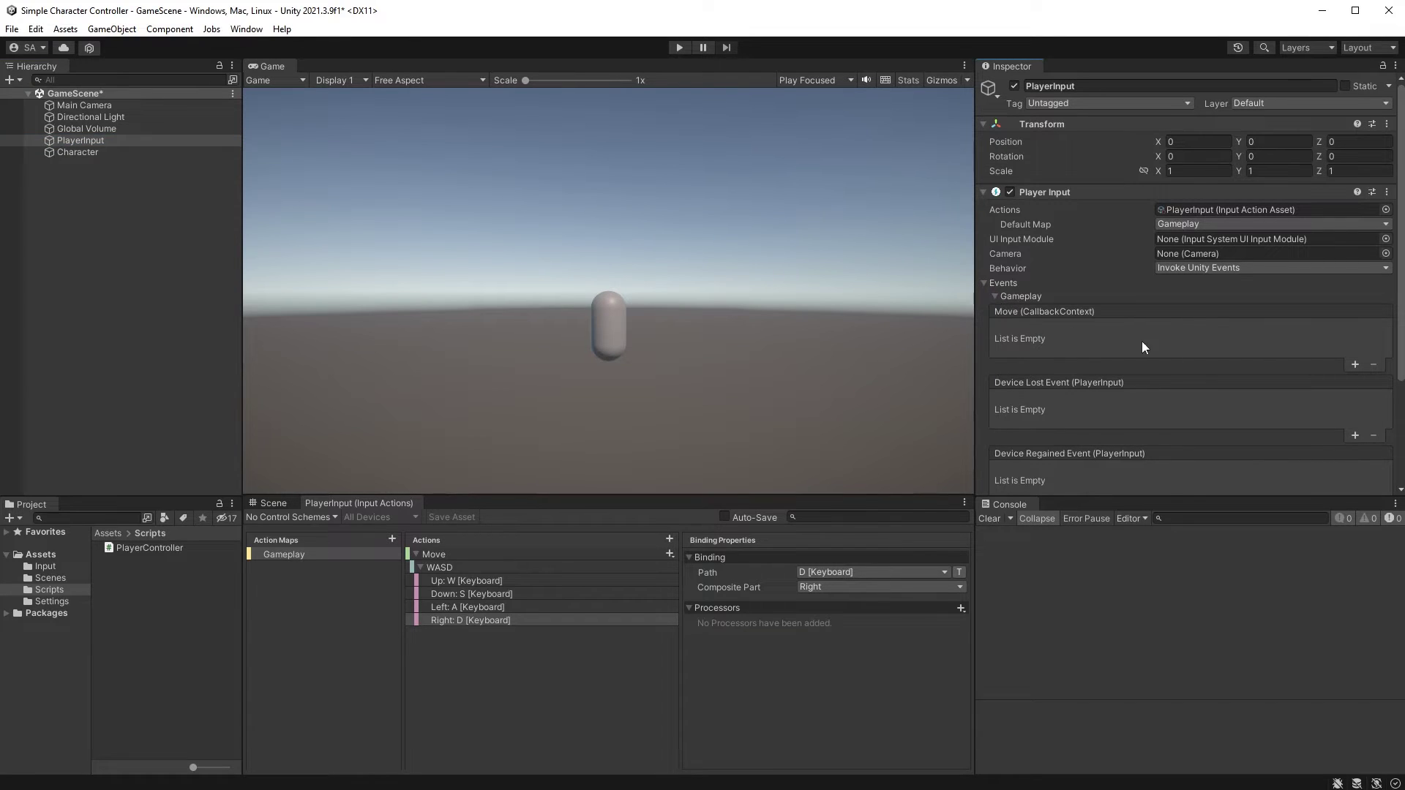
pyautogui.click(1355, 364)
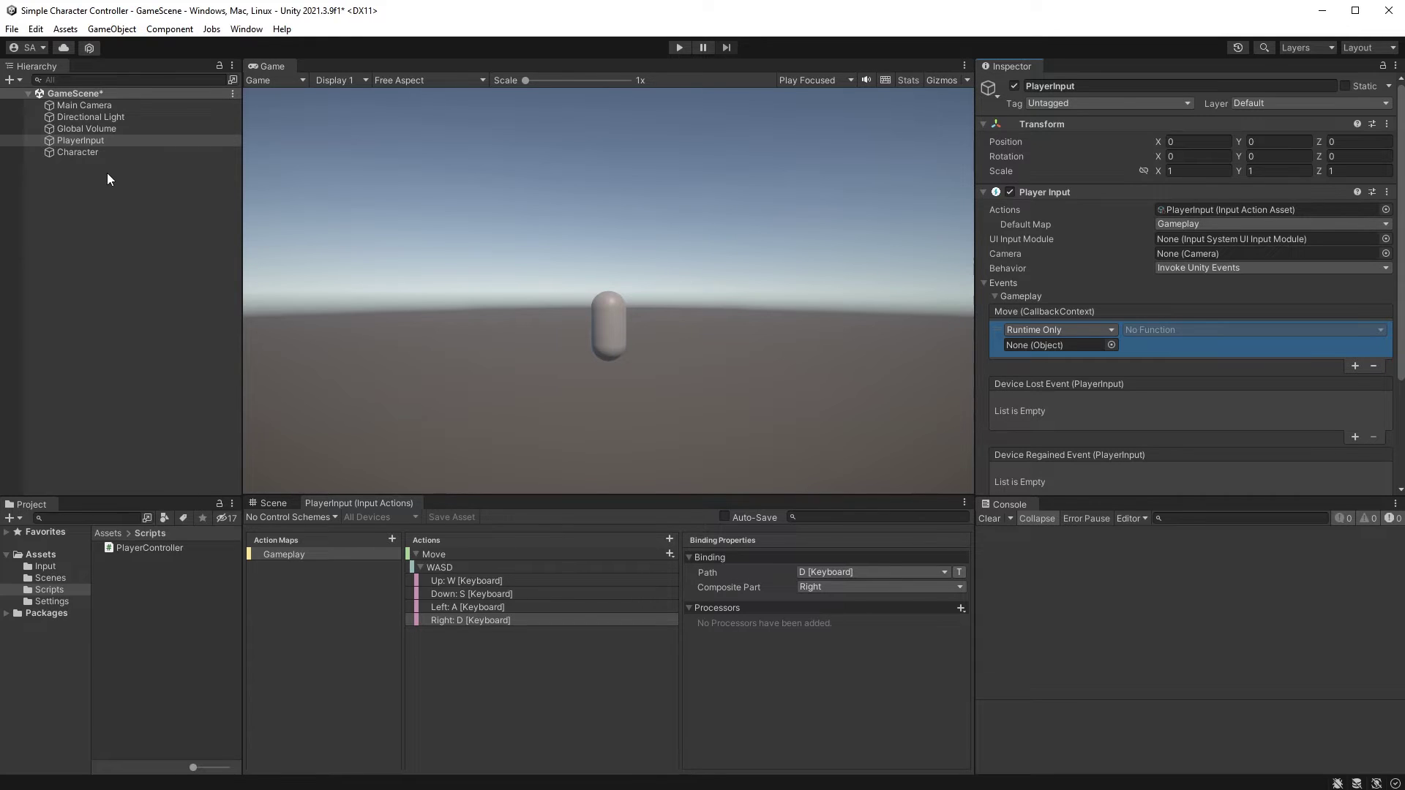
# Point the listener at Character's PlayerController.Move and enter Play mode
pyautogui.moveTo(85, 154); pyautogui.dragTo(1054, 350)
pyautogui.click(1160, 333)
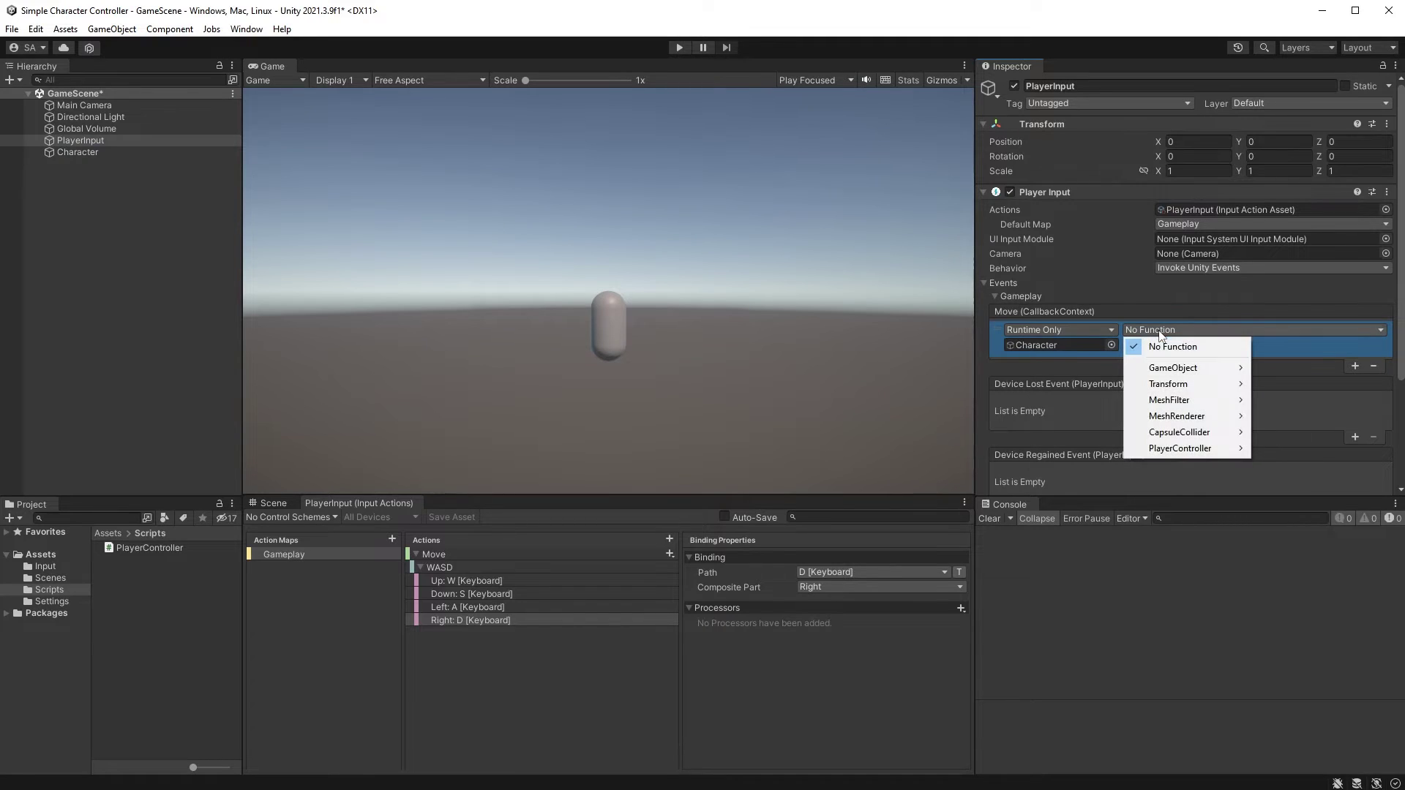
pyautogui.moveTo(1174, 448)
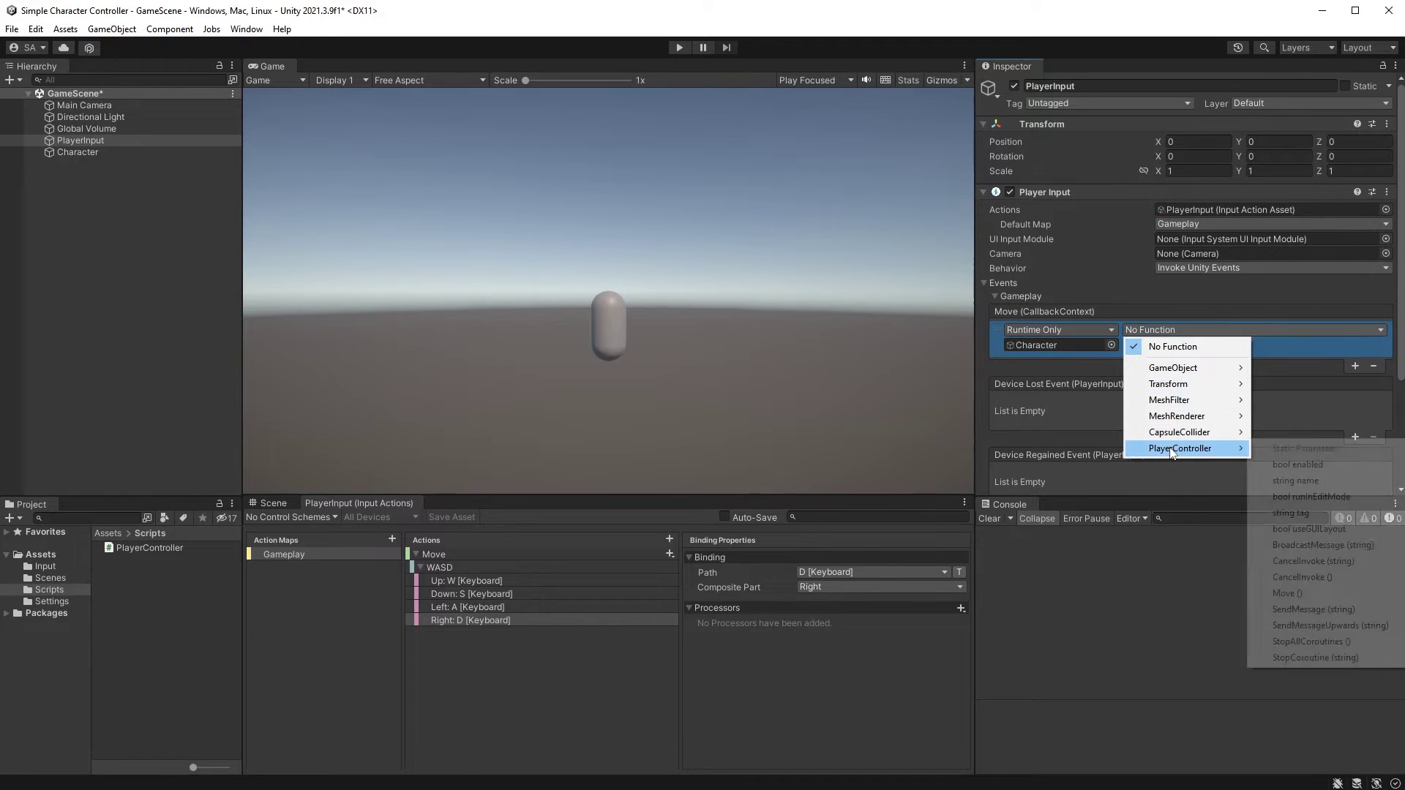
pyautogui.click(1301, 594)
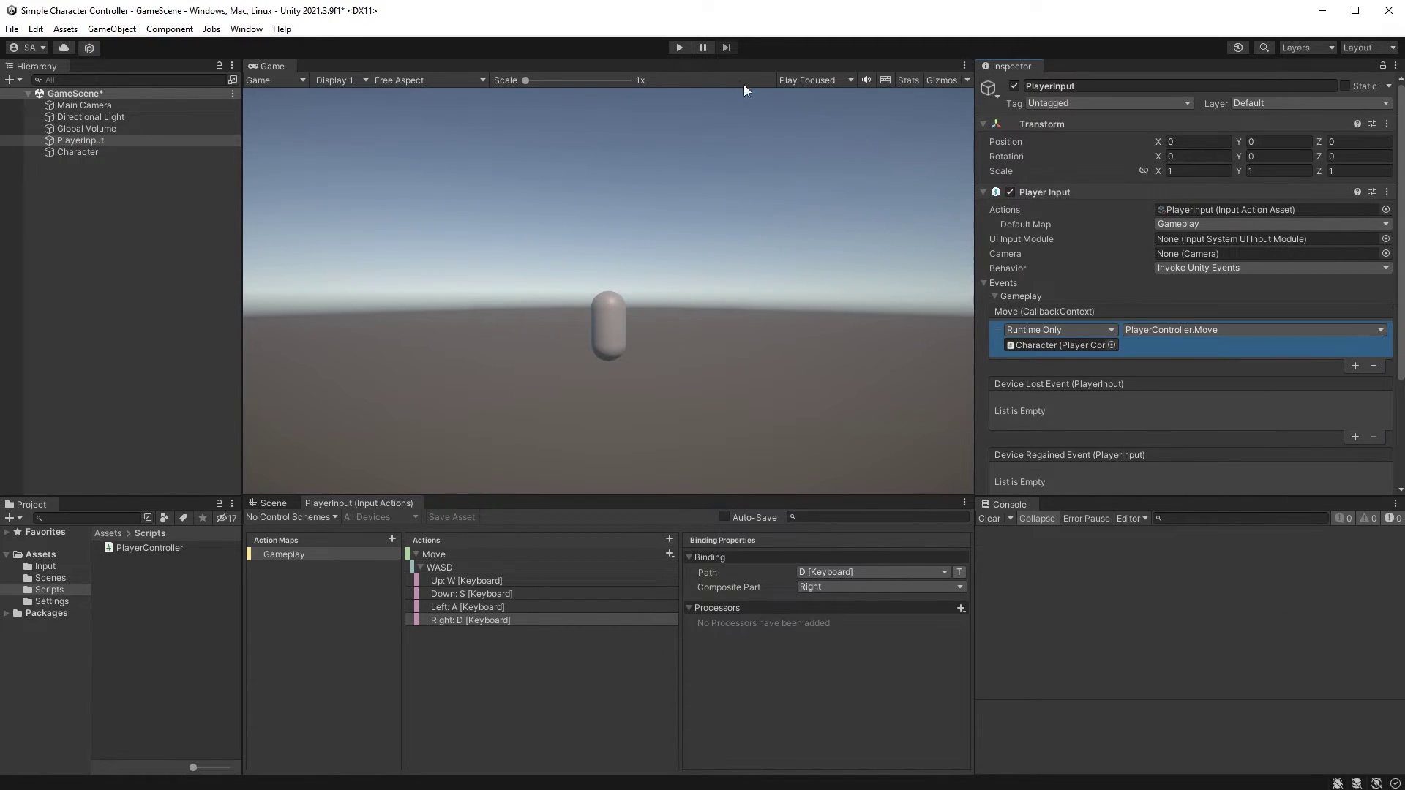
pyautogui.click(680, 49)
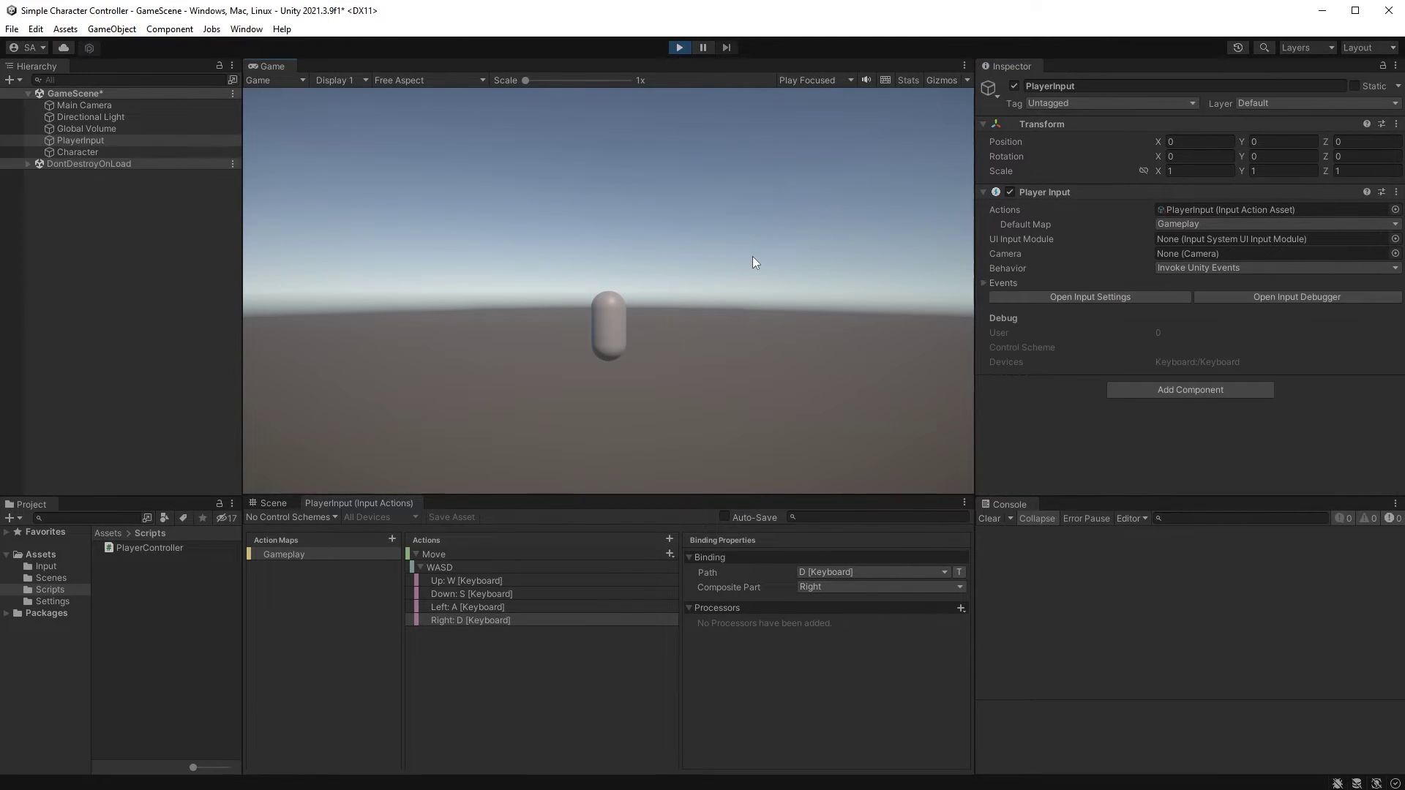
# Press W in Play mode to confirm the Console logs "Player moving!"
pyautogui.press('w')
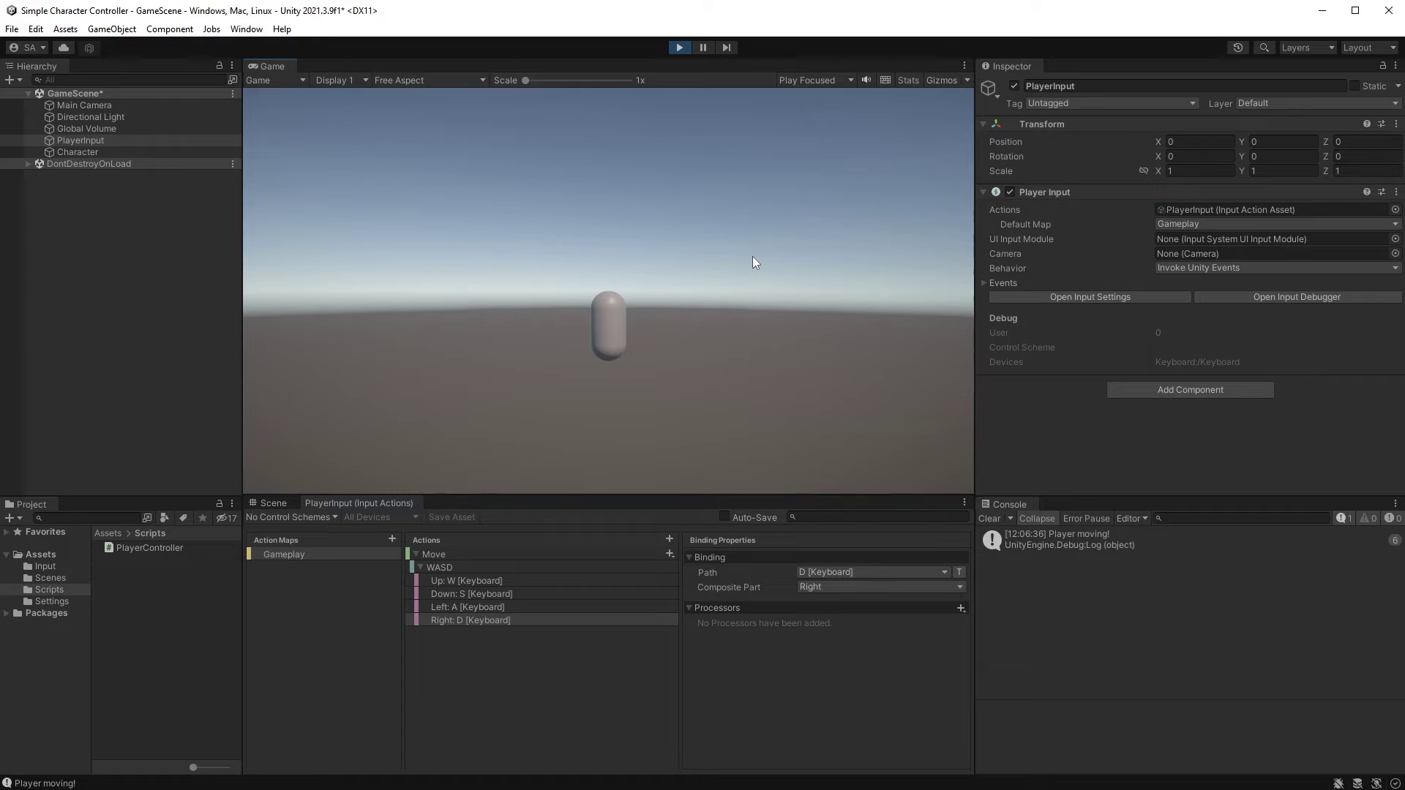
pyautogui.press('w')
pyautogui.press('w')
pyautogui.press('w')
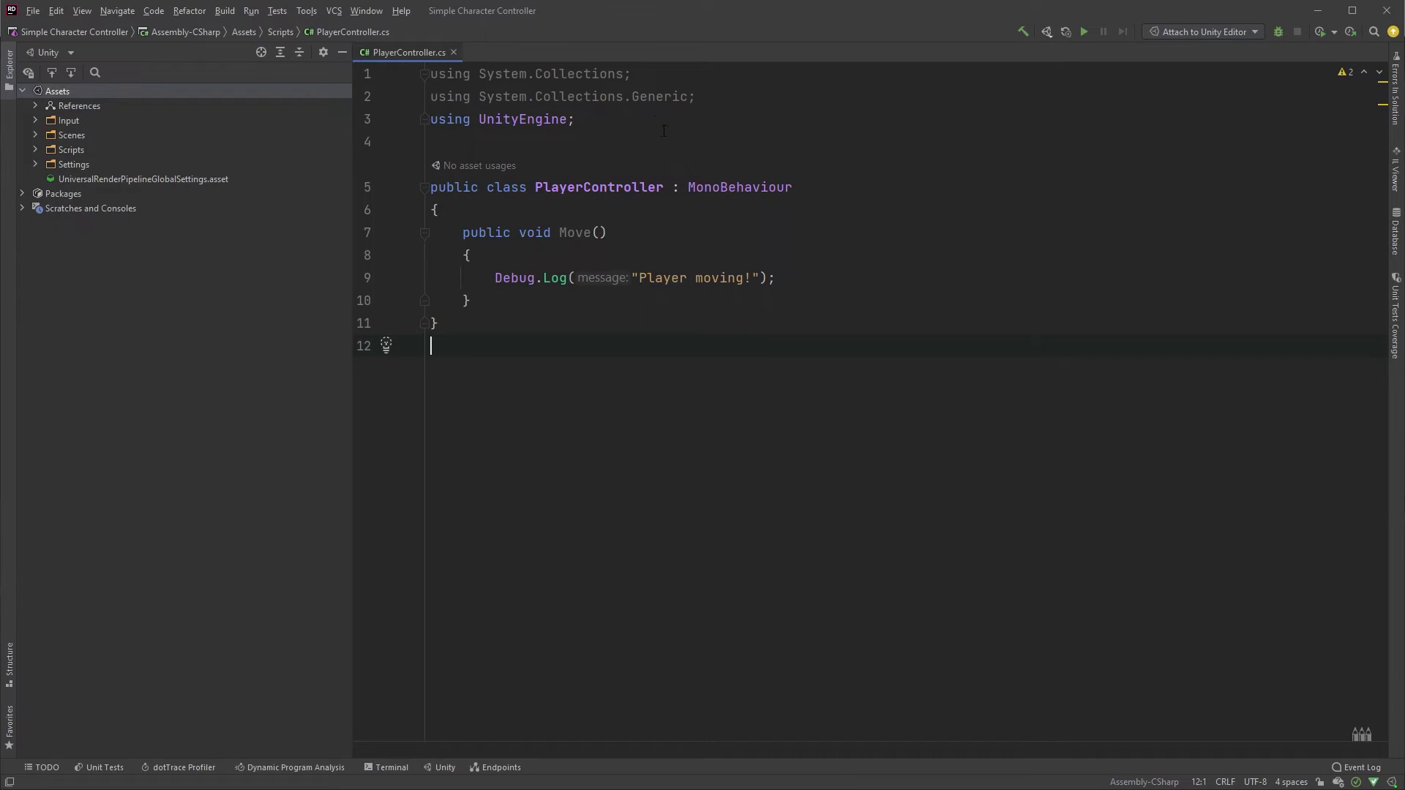
# Add the 'using UnityEngine.InputSystem;' directive to PlayerController.cs
pyautogui.click(574, 119)
pyautogui.press('Down')
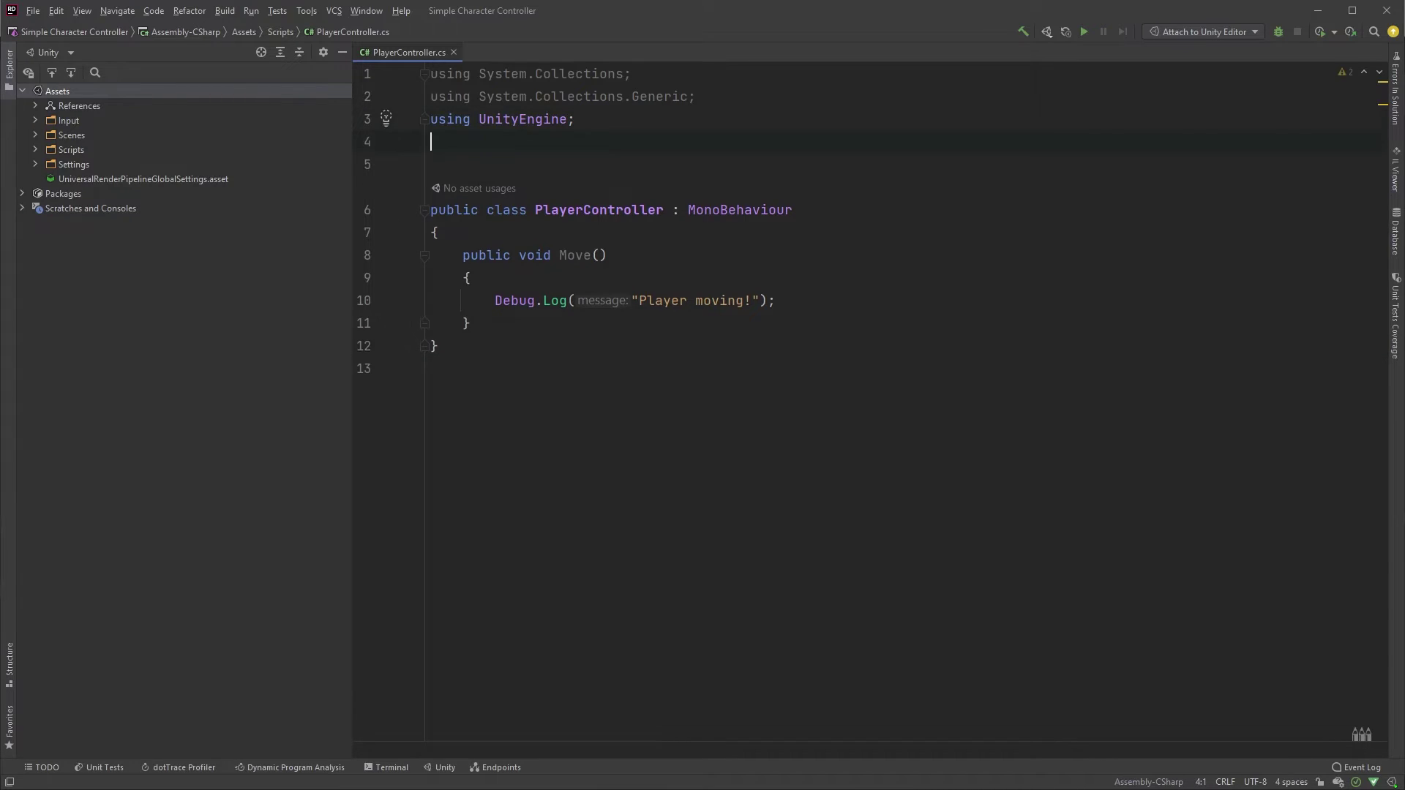
pyautogui.write('using UnityEn')
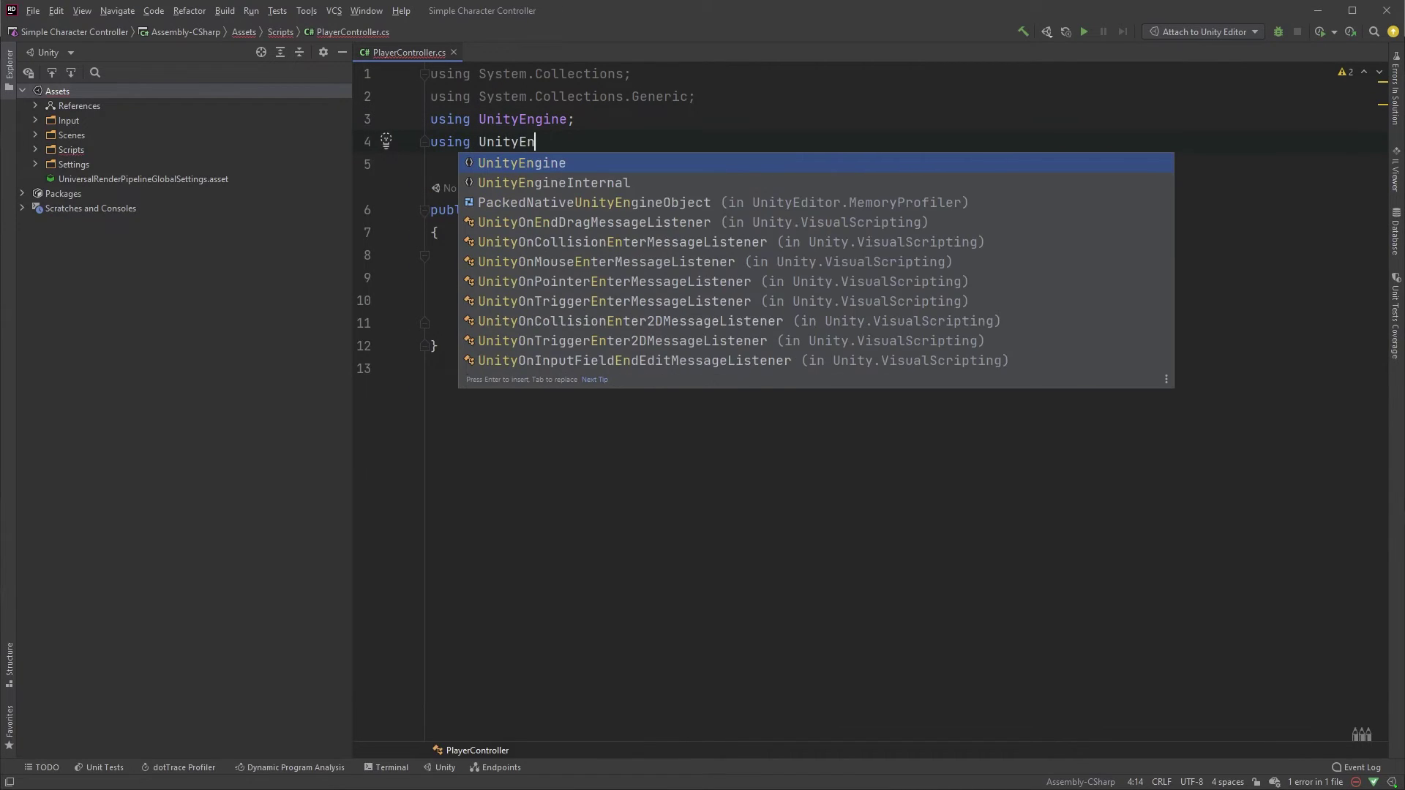
pyautogui.press('Return')
pyautogui.write('.Input')
pyautogui.press('Return')
pyautogui.write(';')
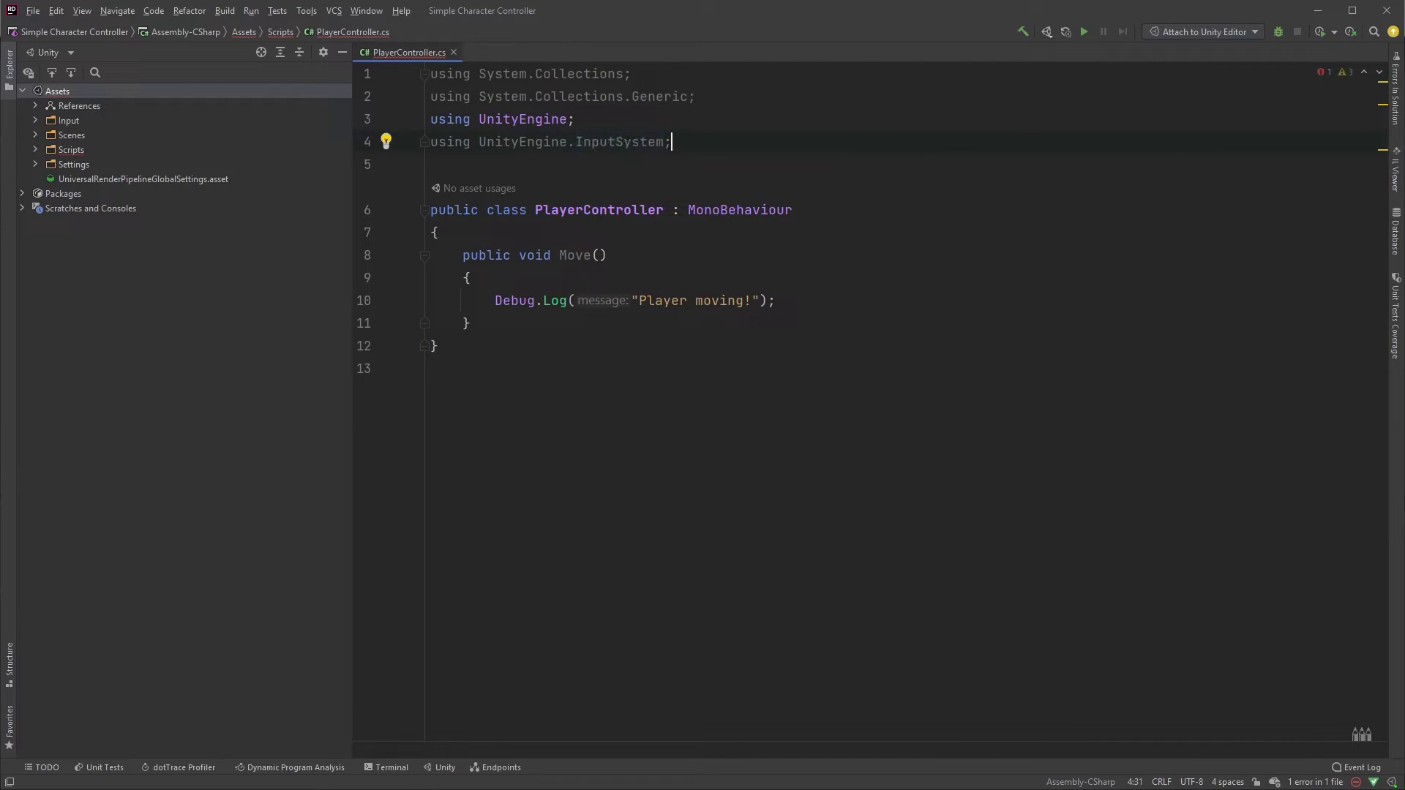
# Give Move an 'InputAction.CallbackContext context' parameter
pyautogui.click(599, 254)
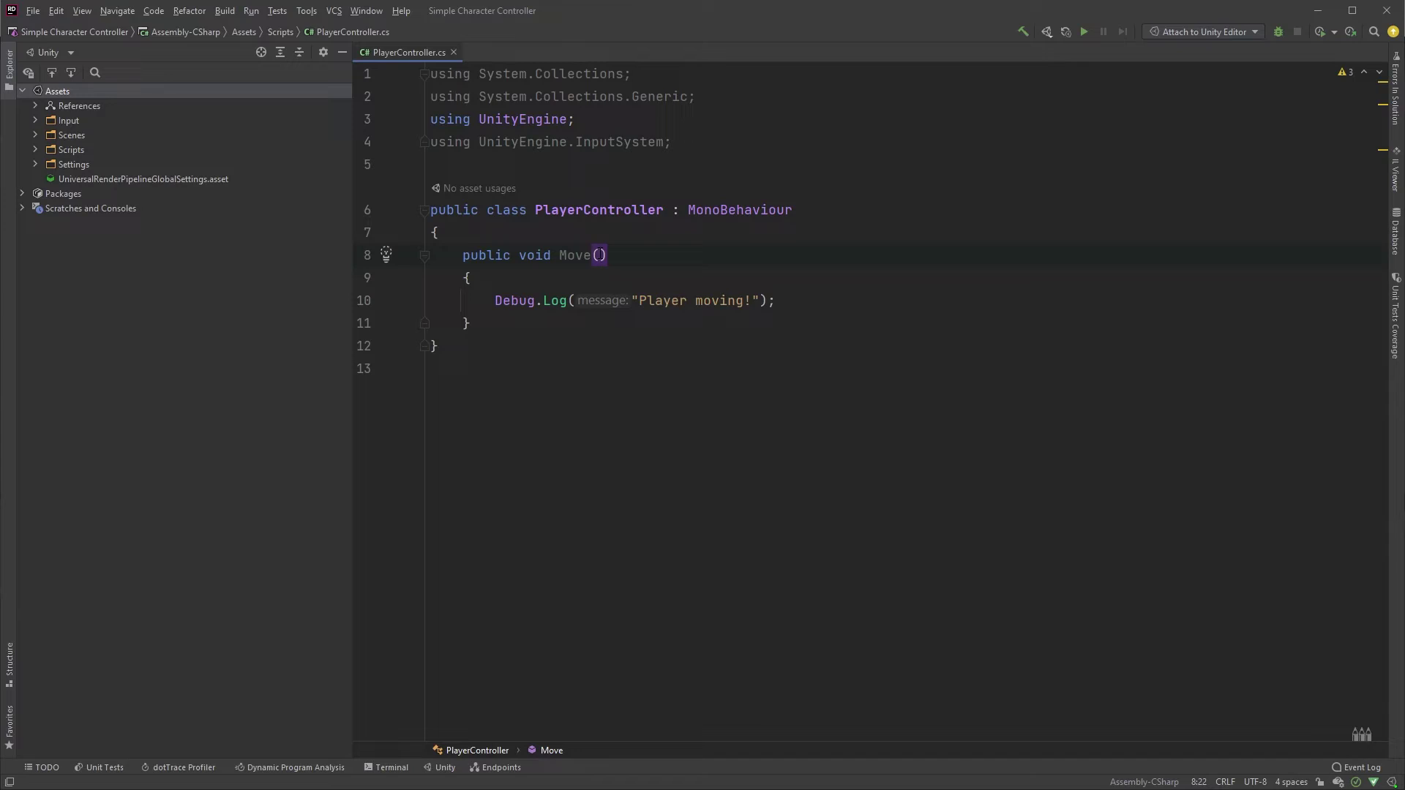
pyautogui.write('InputA')
pyautogui.press('Return')
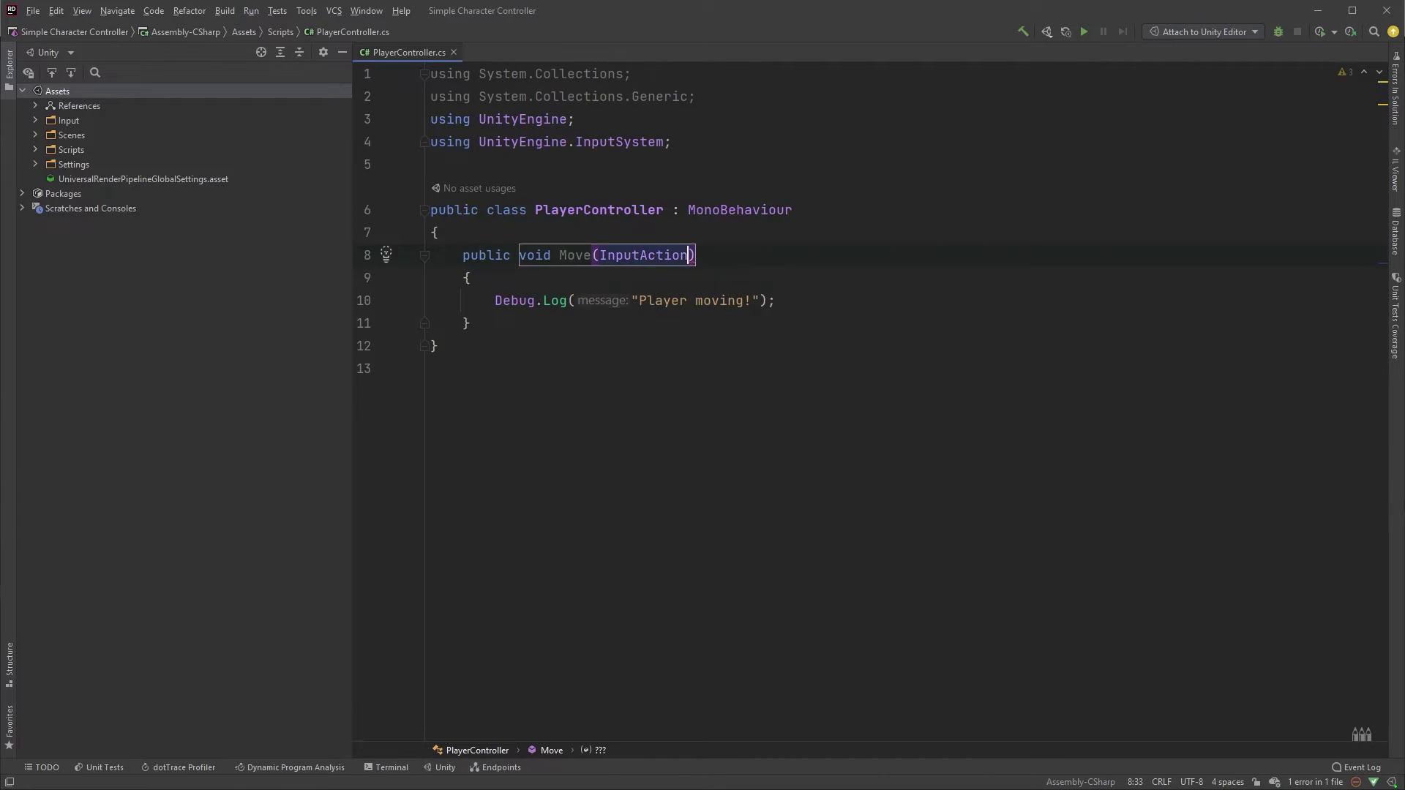
pyautogui.write('.Call')
pyautogui.press('Return')
pyautogui.write('conte')
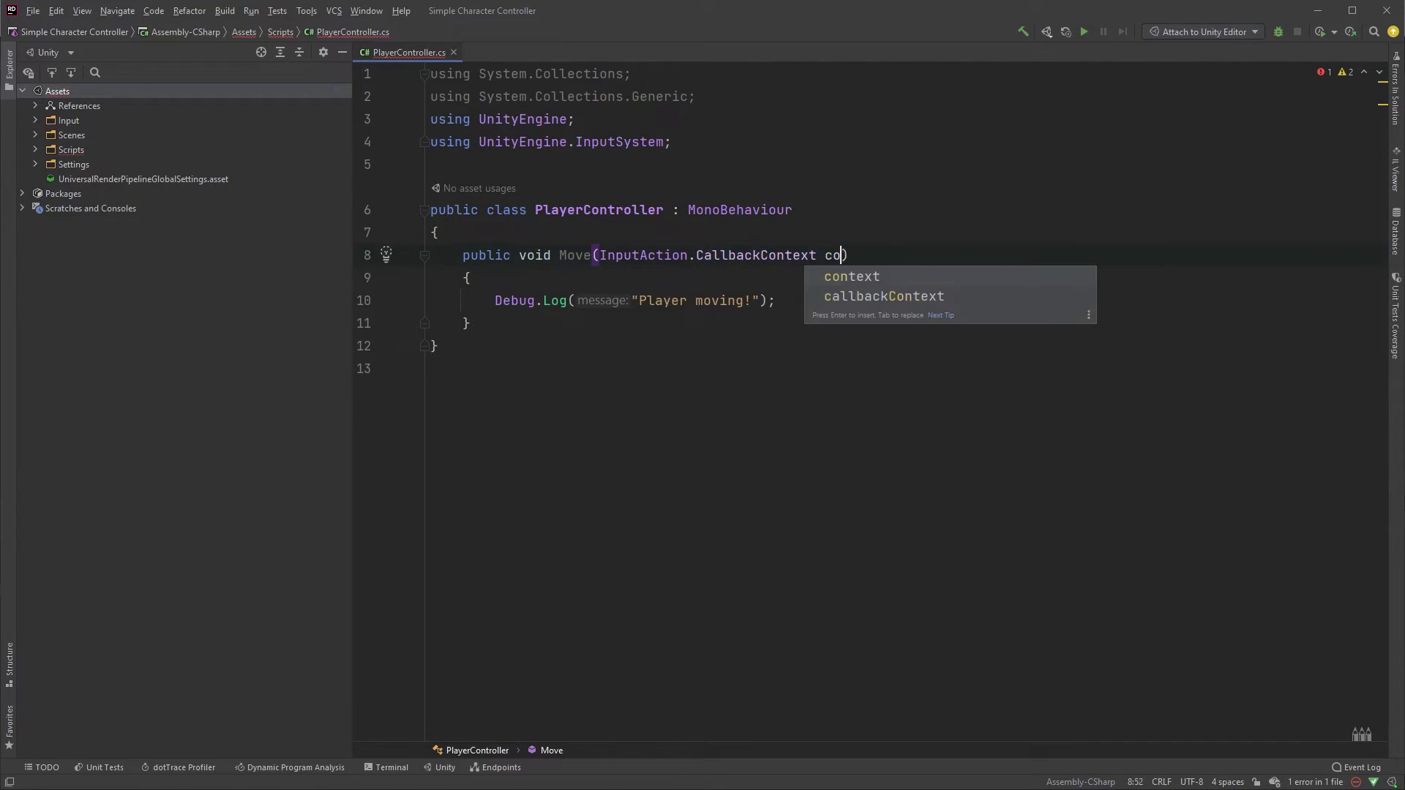
pyautogui.press('Return')
pyautogui.click(946, 265)
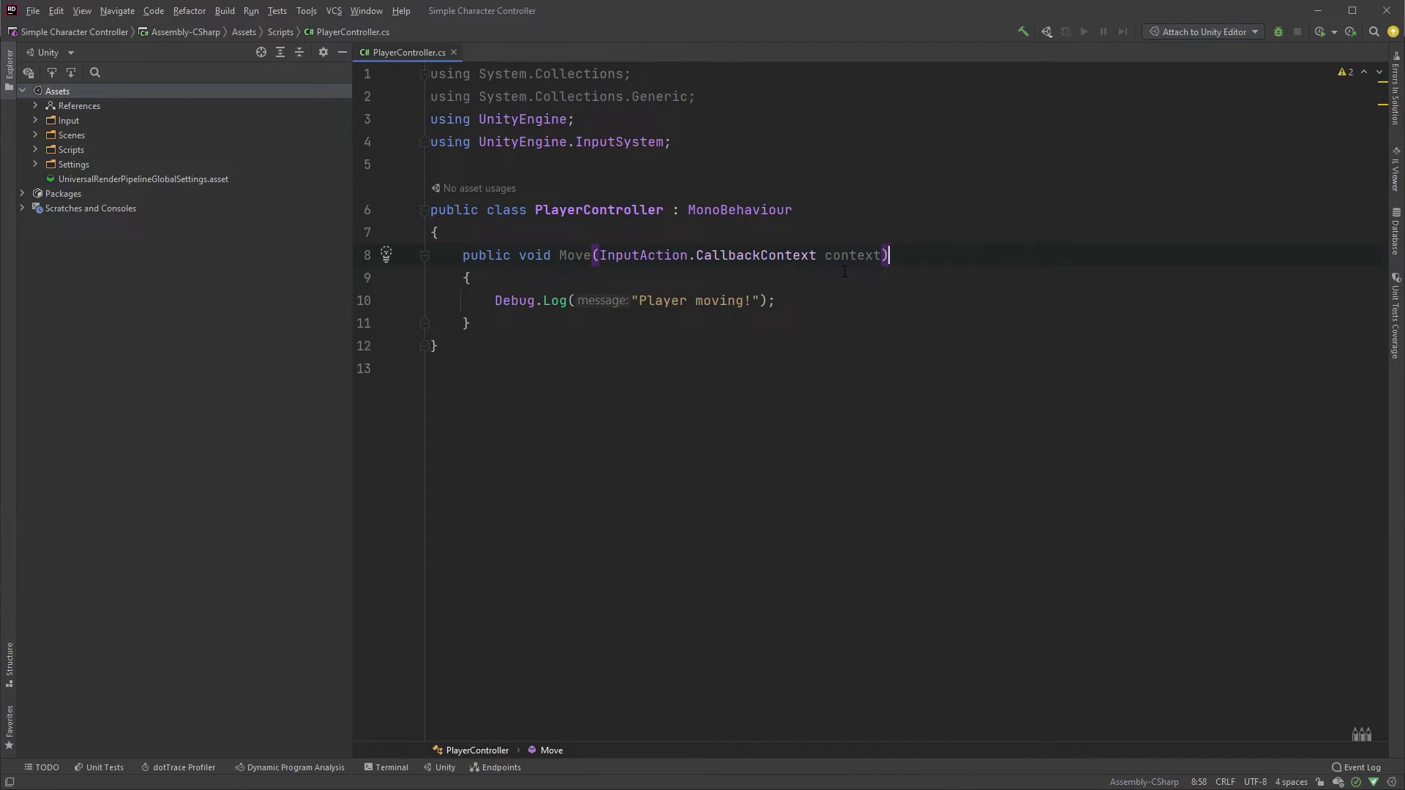
# Add a 'private Vector2 _input;' field and replace the log with '_input = context.ReadValue<Vector2>();'
pyautogui.hotkey('ctrl', 'alt', 'Return')
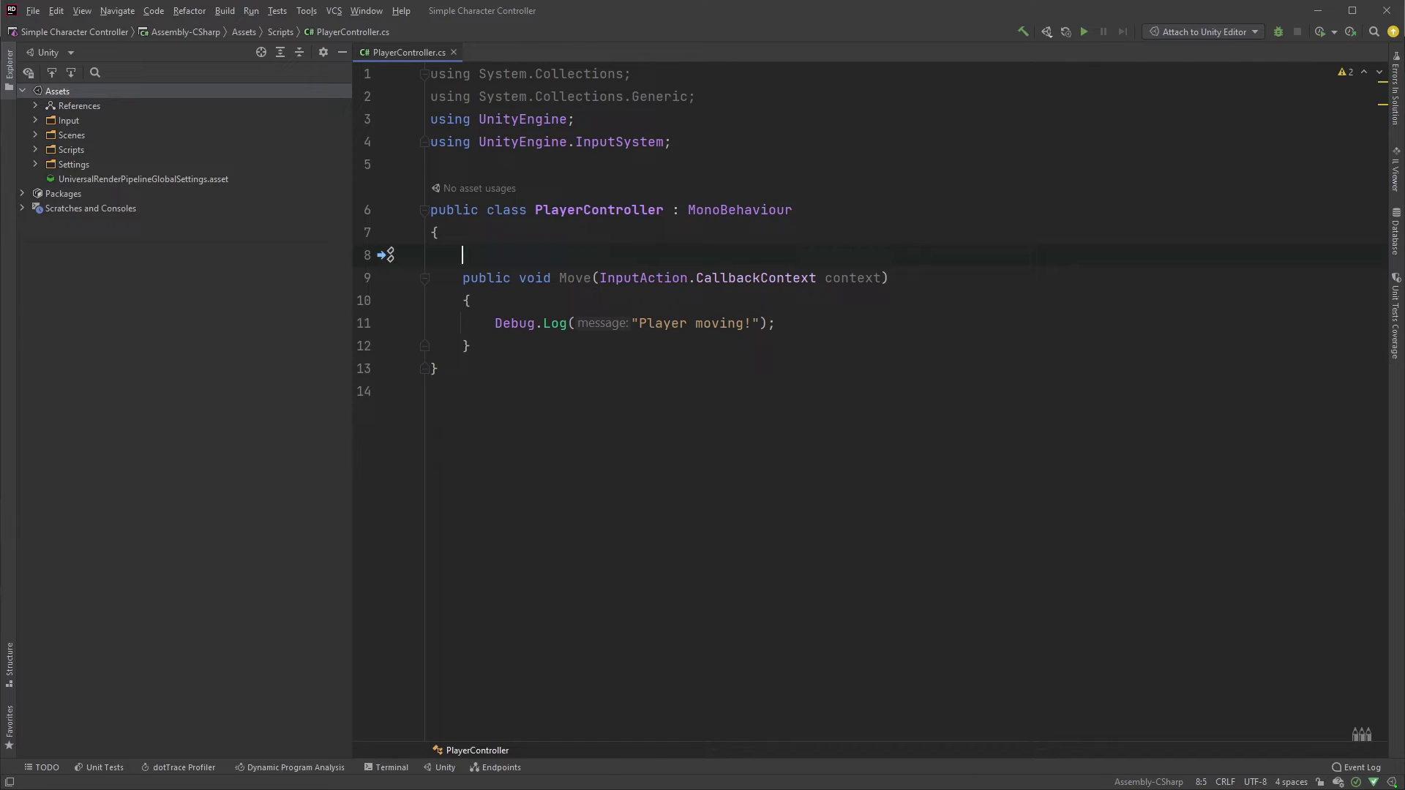
pyautogui.write('private Vector2 _')
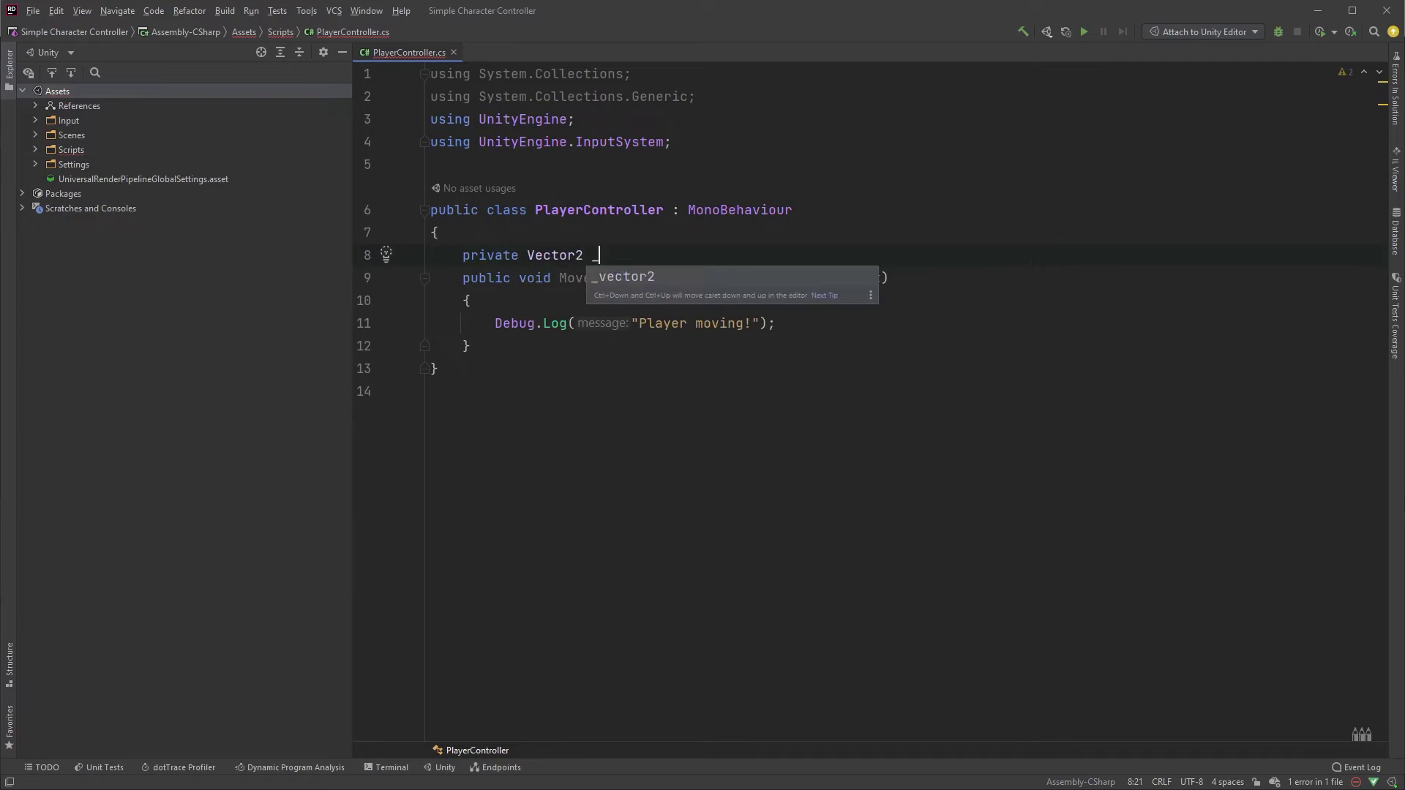
pyautogui.write('input;')
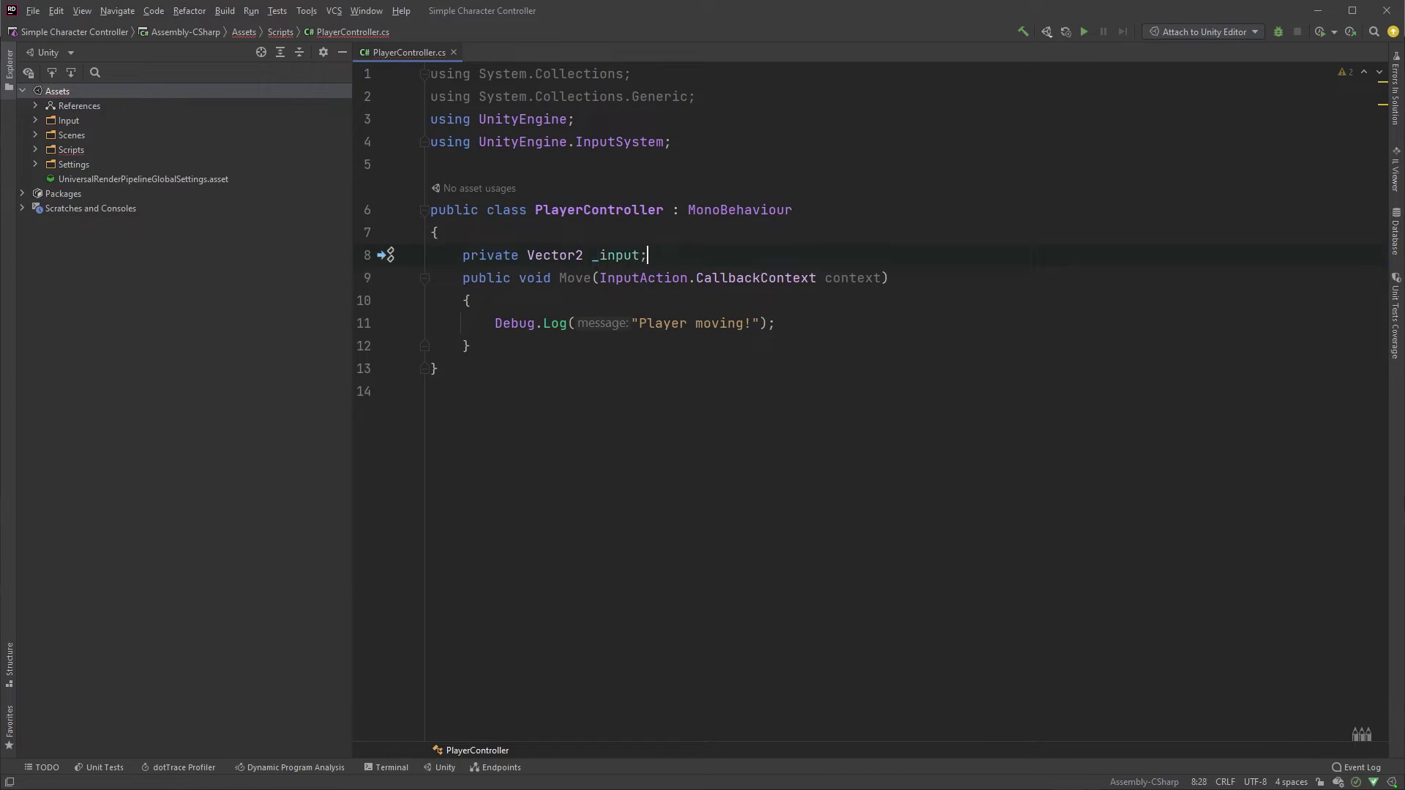
pyautogui.press('Return')
pyautogui.moveTo(786, 344); pyautogui.dragTo(499, 335)
pyautogui.write('_input')
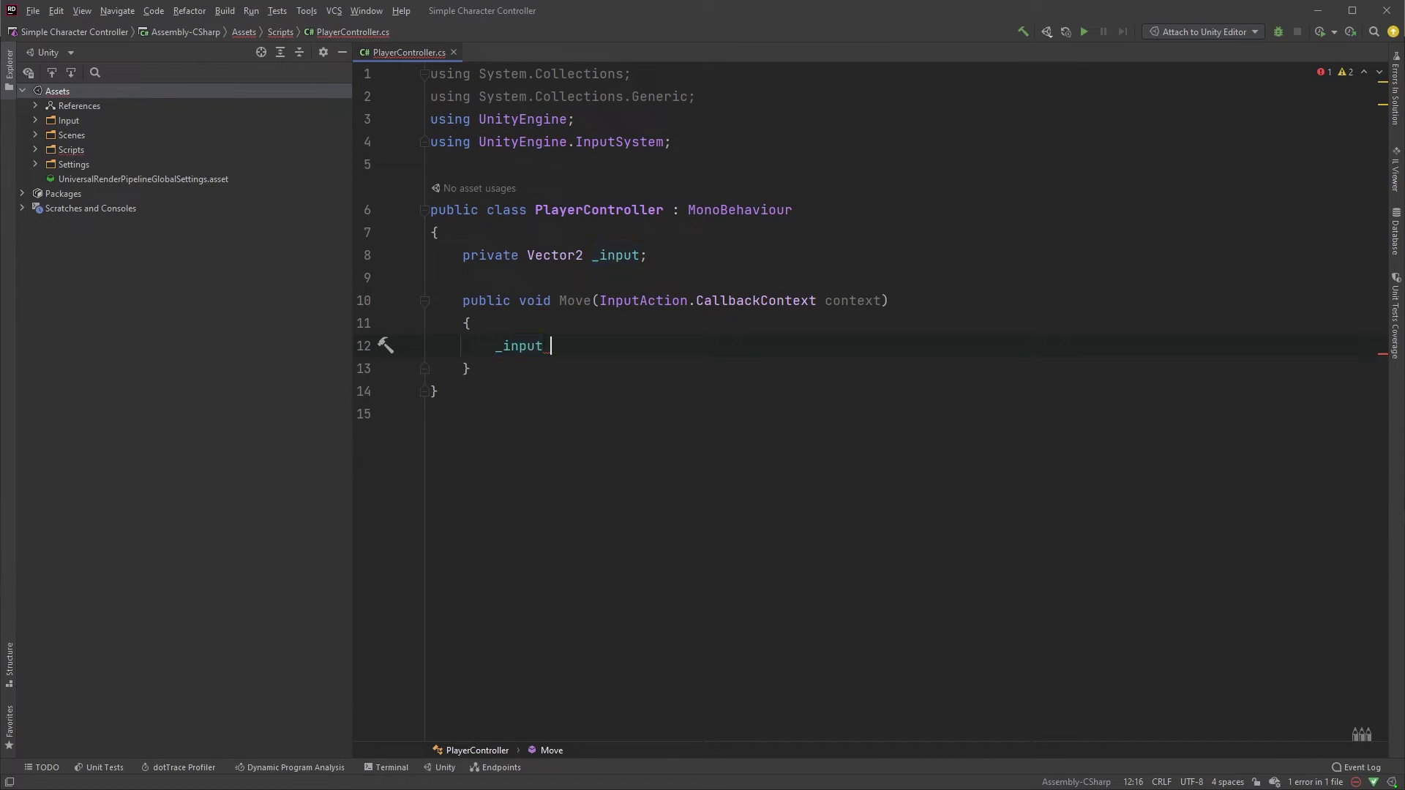
pyautogui.write(' = context.rea')
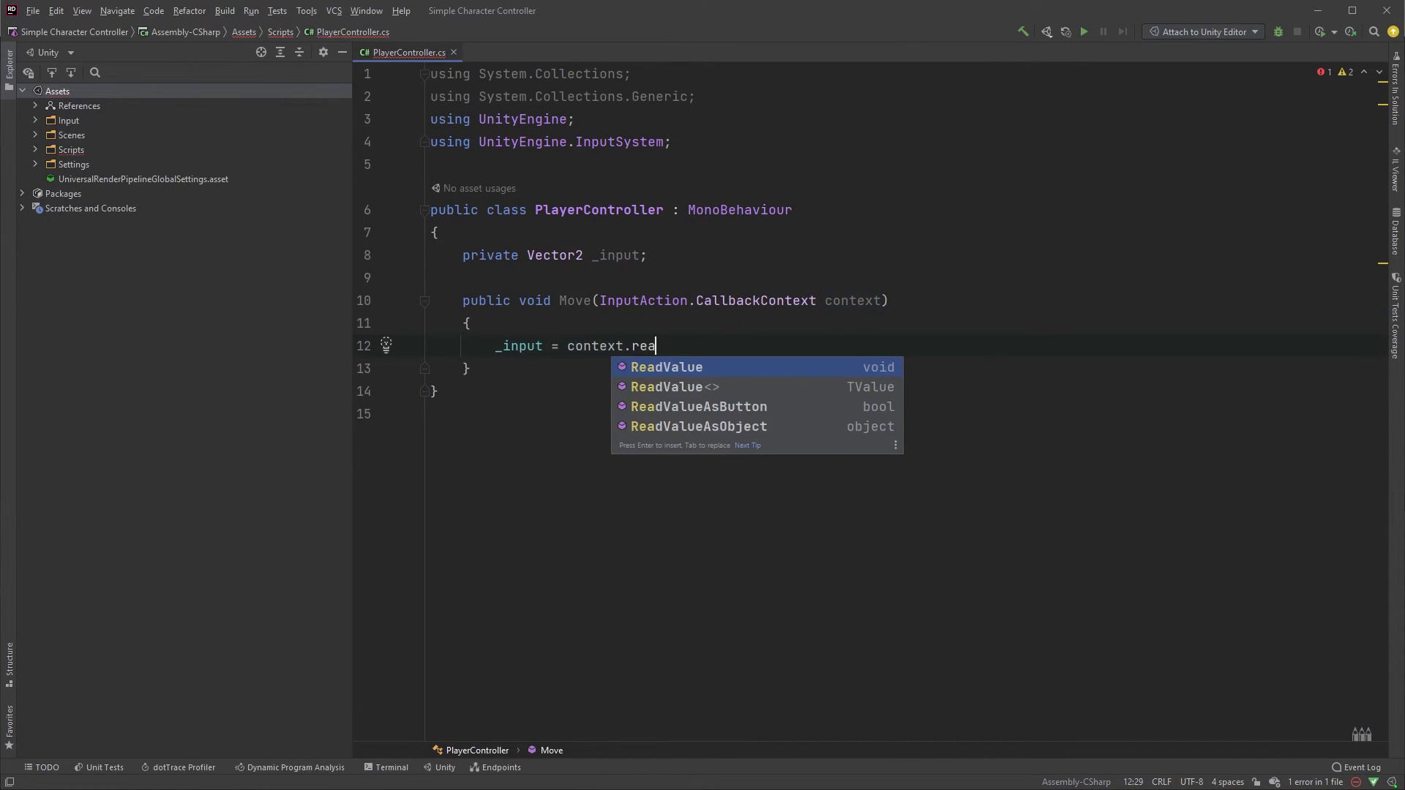
pyautogui.press('Down')
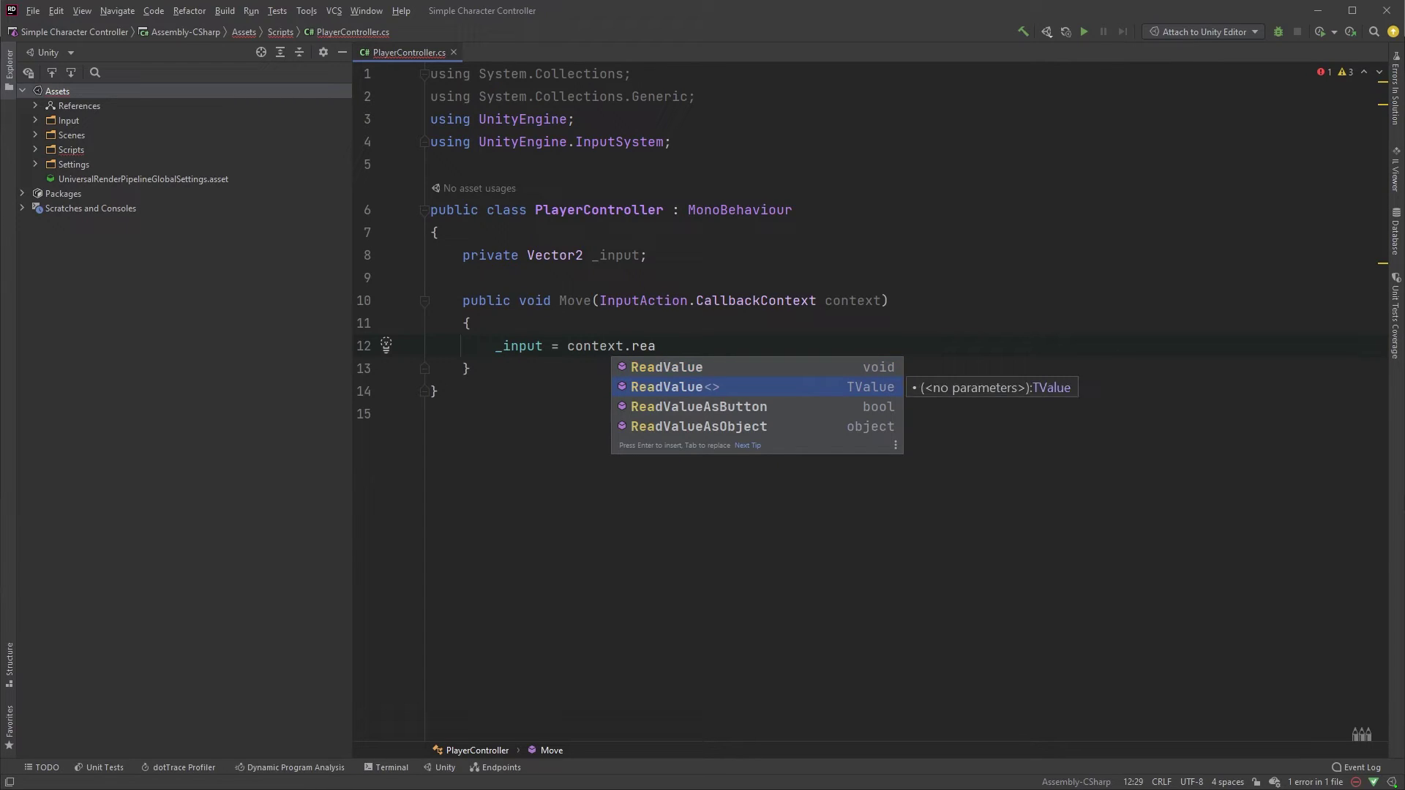
pyautogui.press('Return')
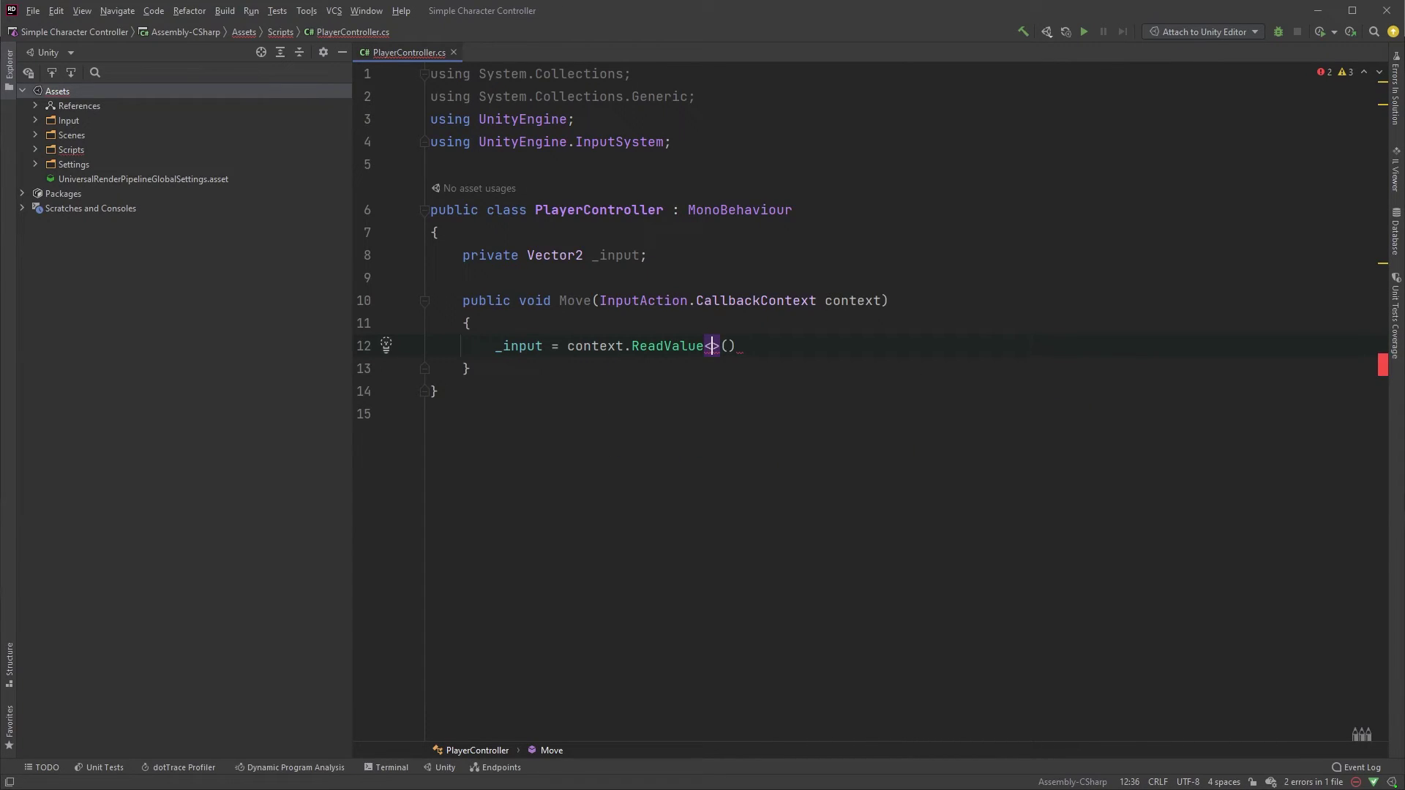
pyautogui.write('Vector2')
pyautogui.press('Return')
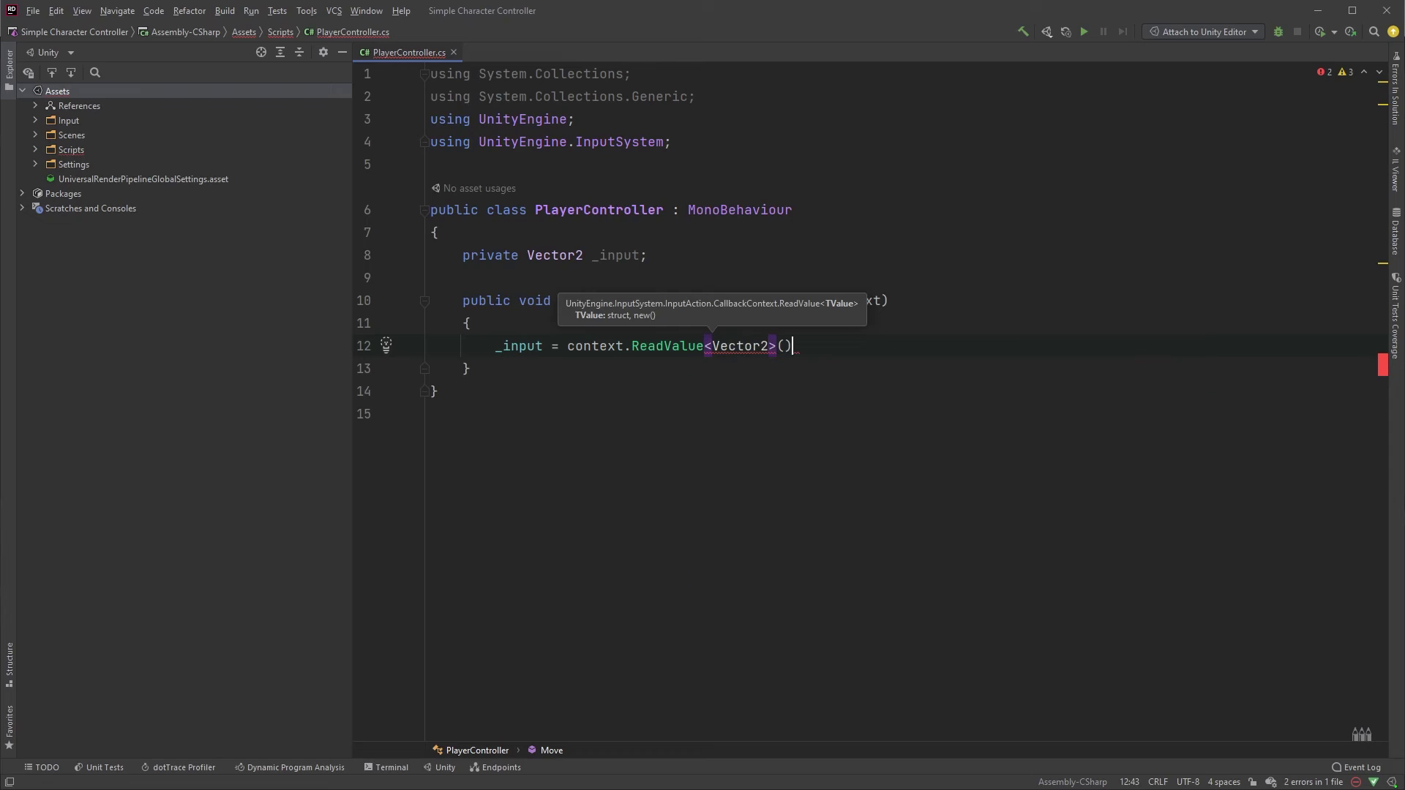
pyautogui.write(';')
# Add 'Debug.Log(_input);', save PlayerController.cs and switch back to Unity
pyautogui.press('Return')
pyautogui.write('Debug')
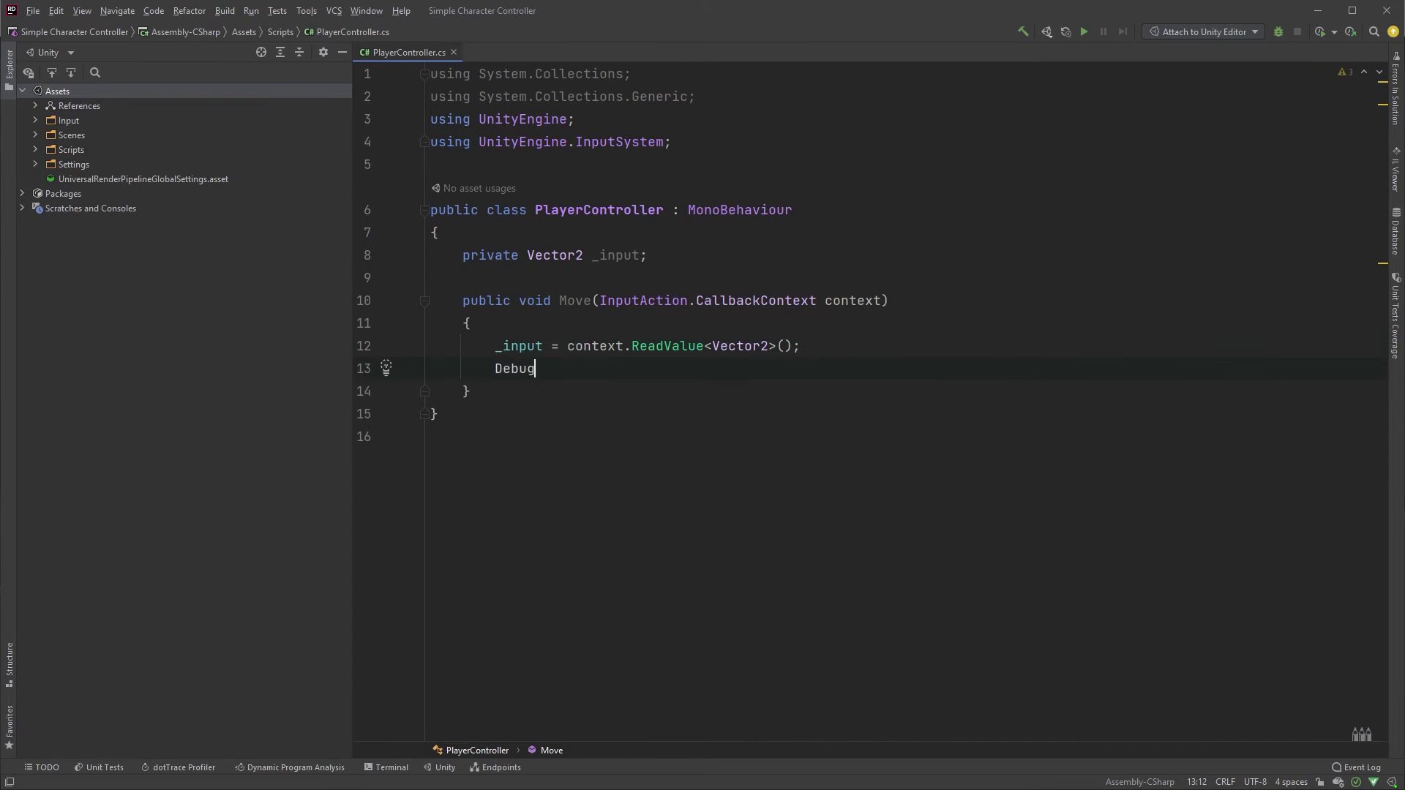
pyautogui.write('.lo')
pyautogui.press('Return')
pyautogui.write('_inp')
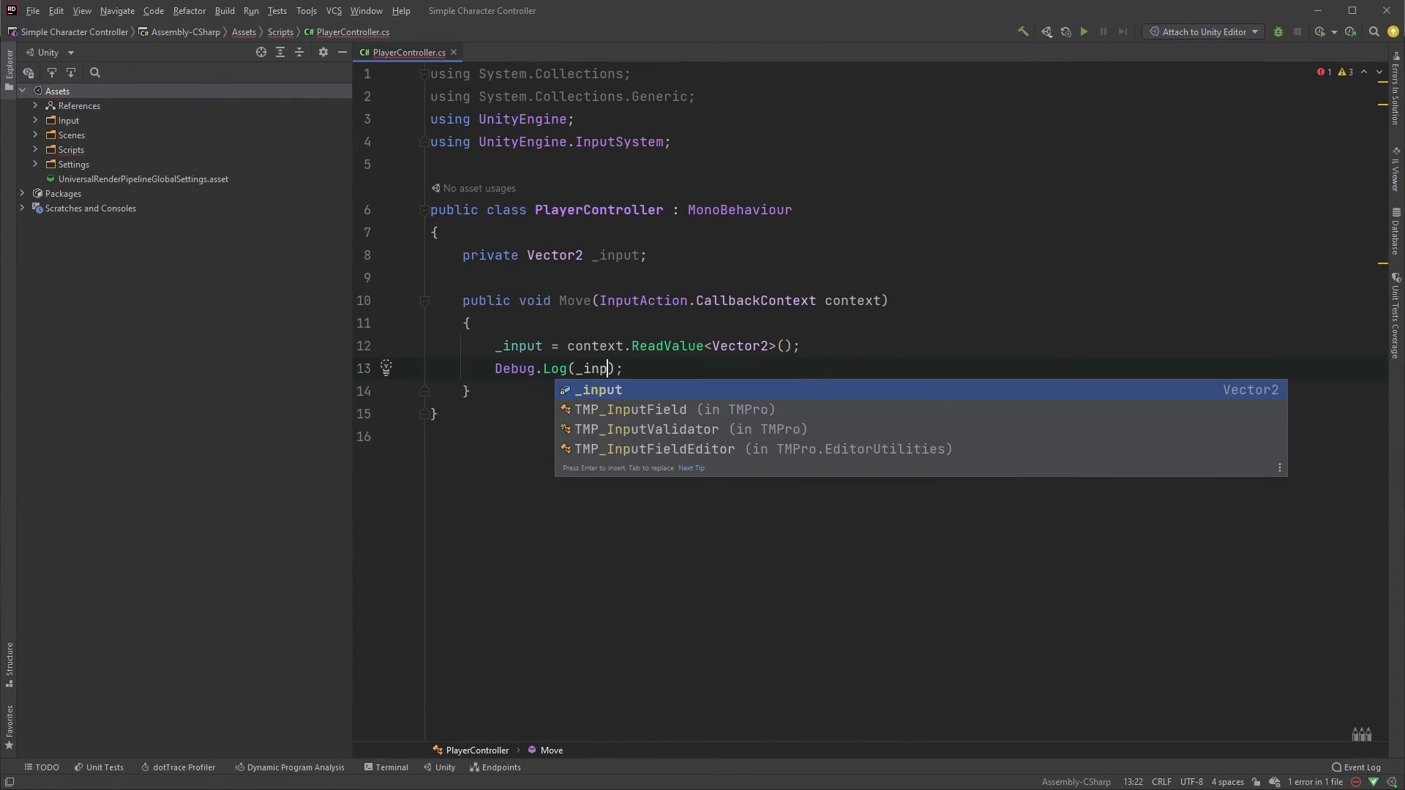
pyautogui.write('ut')
pyautogui.press('End')
pyautogui.hotkey('ctrl', 's')
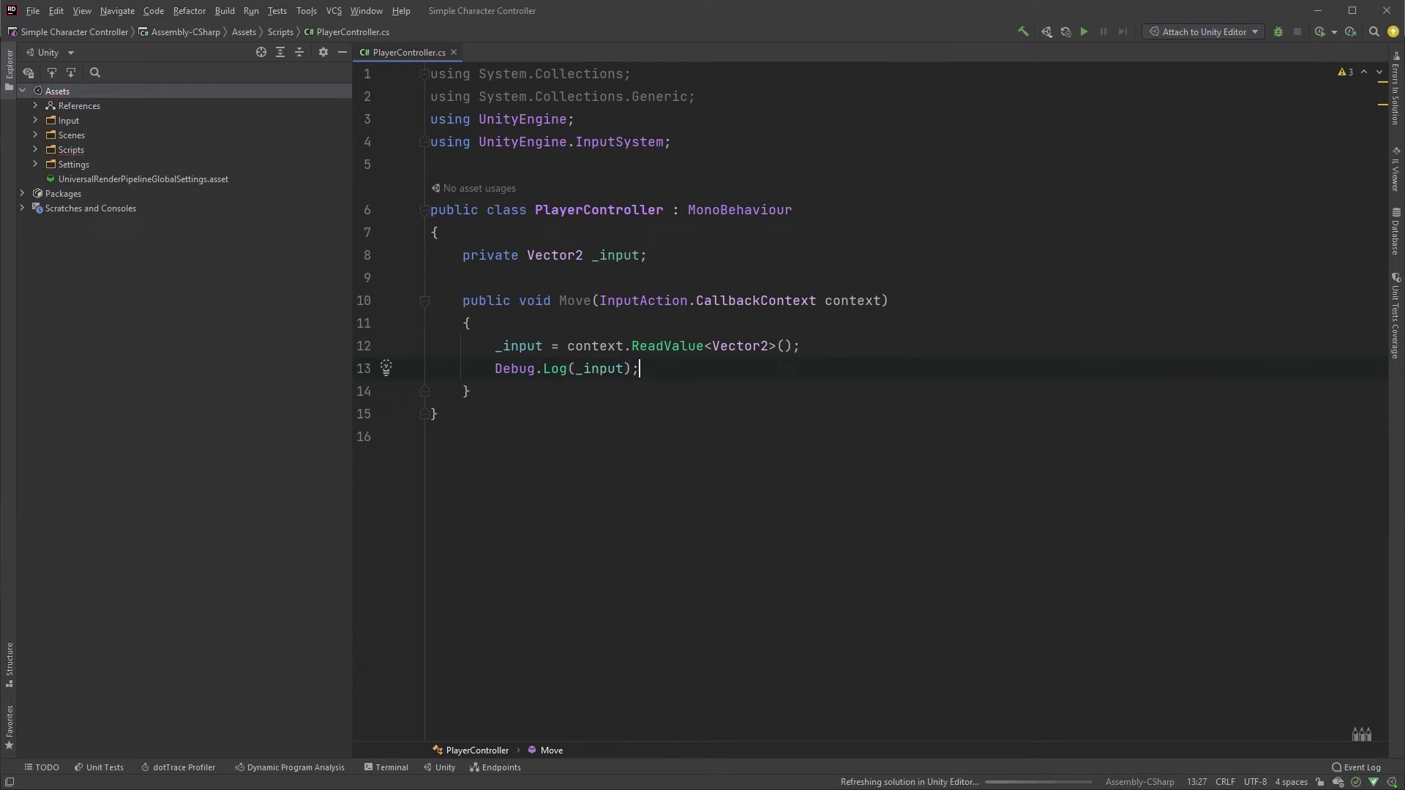
pyautogui.hotkey('alt', 'Tab')
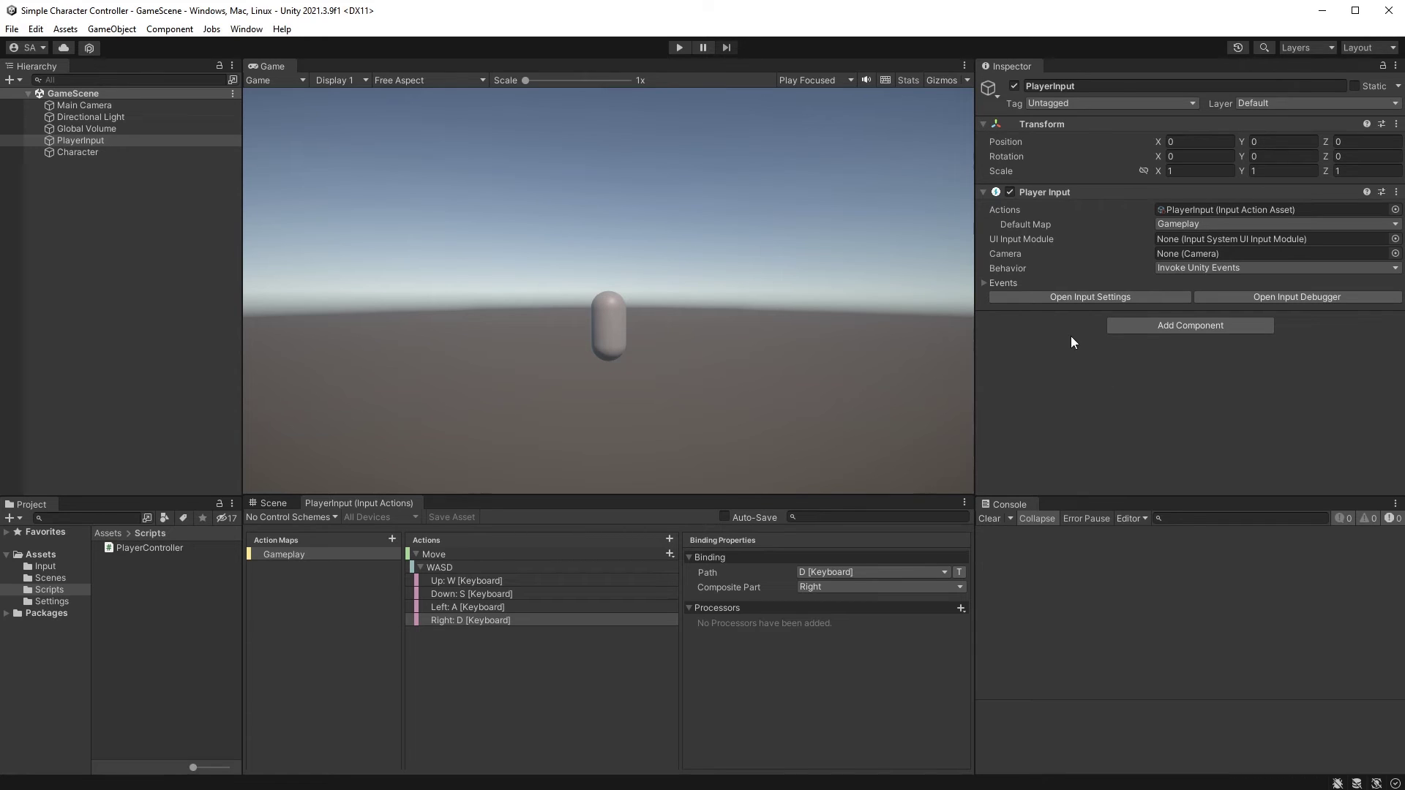
# Assign PlayerController > Move to the Gameplay Move event, save GameScene, and enter Play mode
pyautogui.click(985, 284)
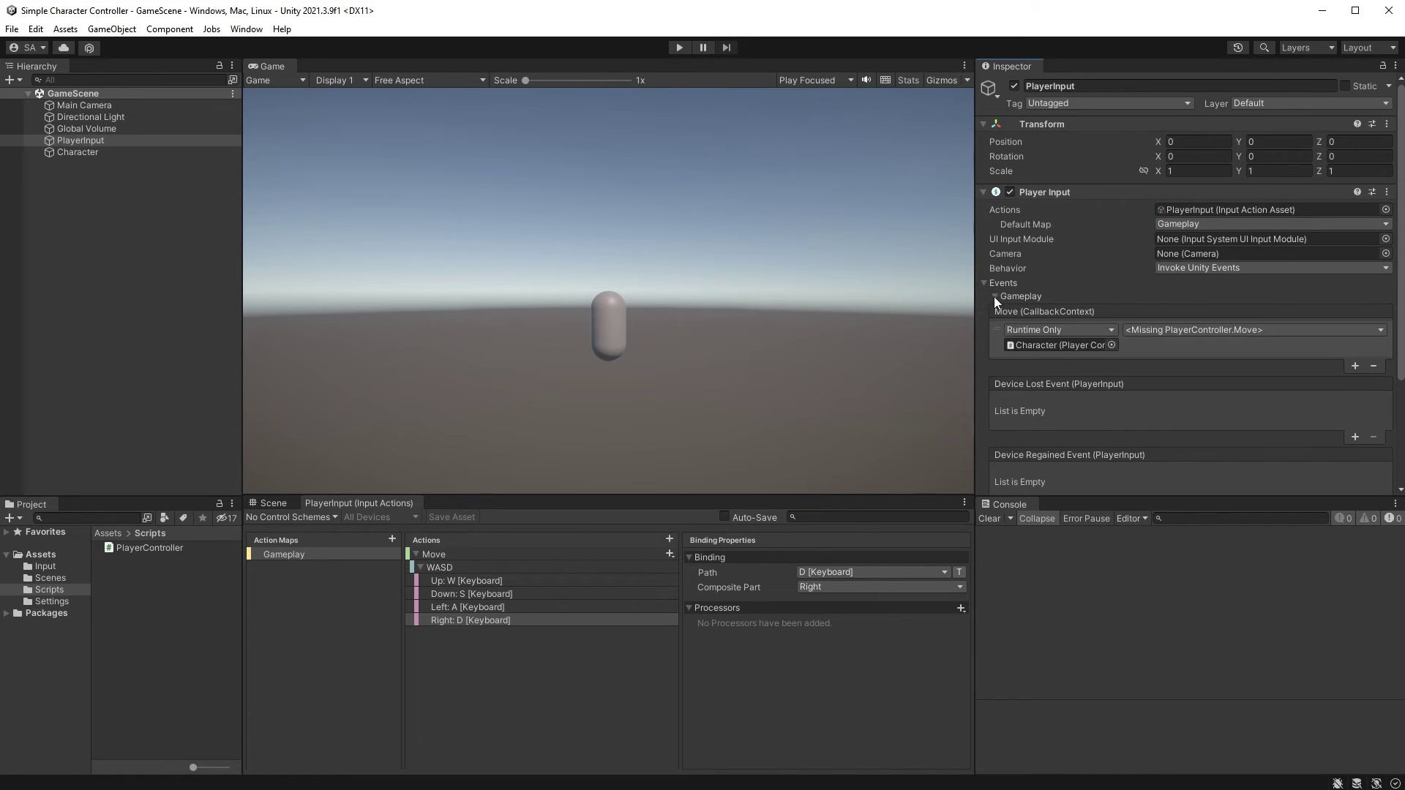
pyautogui.click(1219, 329)
pyautogui.moveTo(1181, 447)
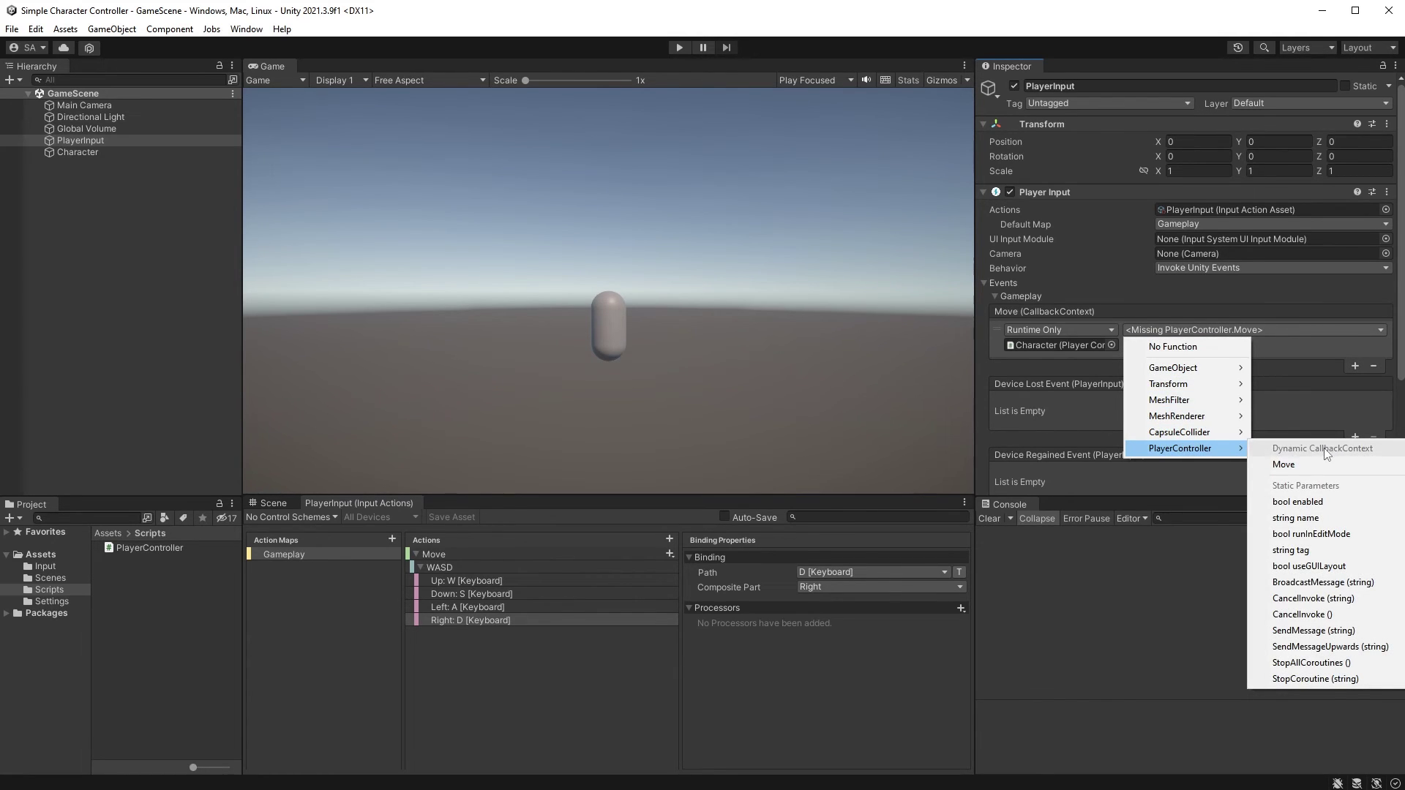
pyautogui.click(1288, 465)
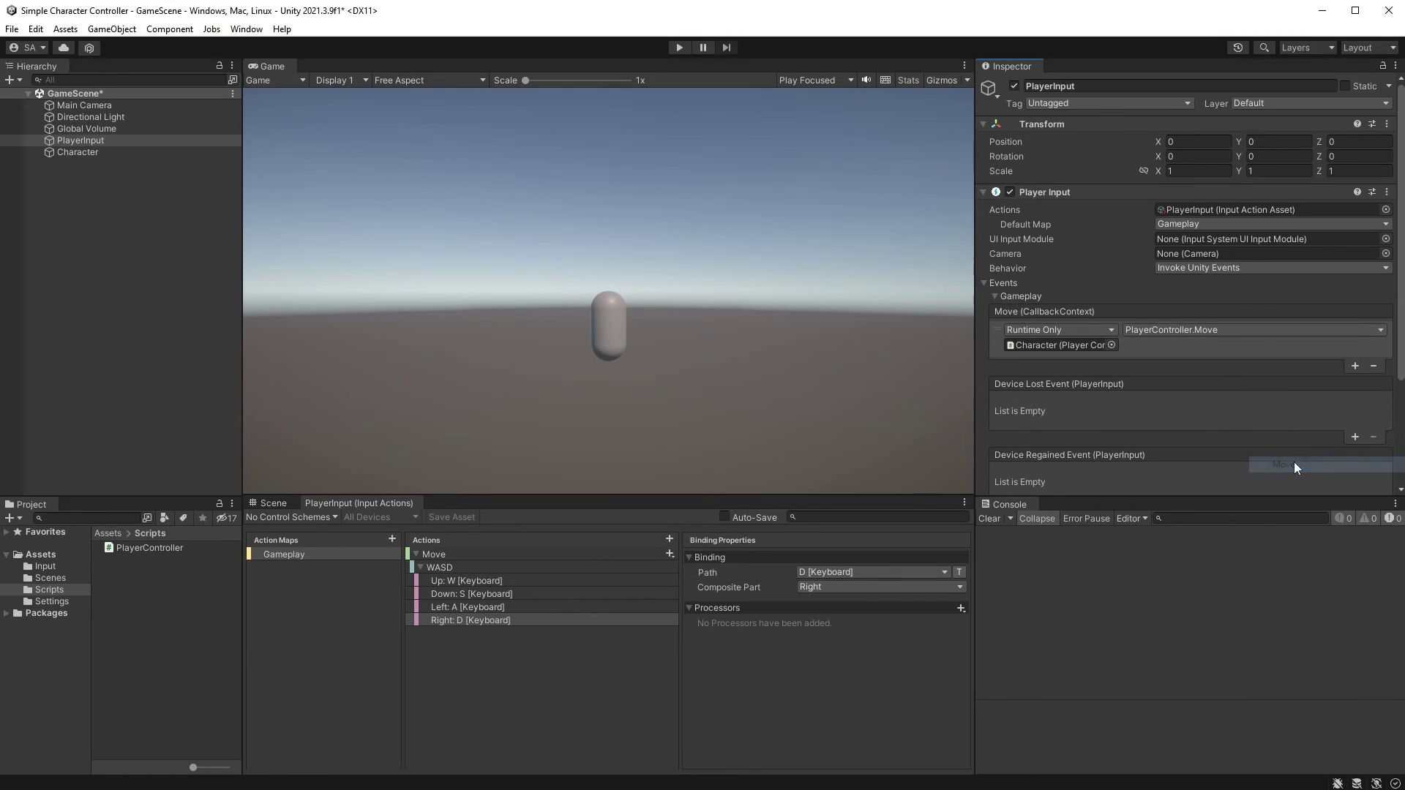
pyautogui.hotkey('ctrl', 's')
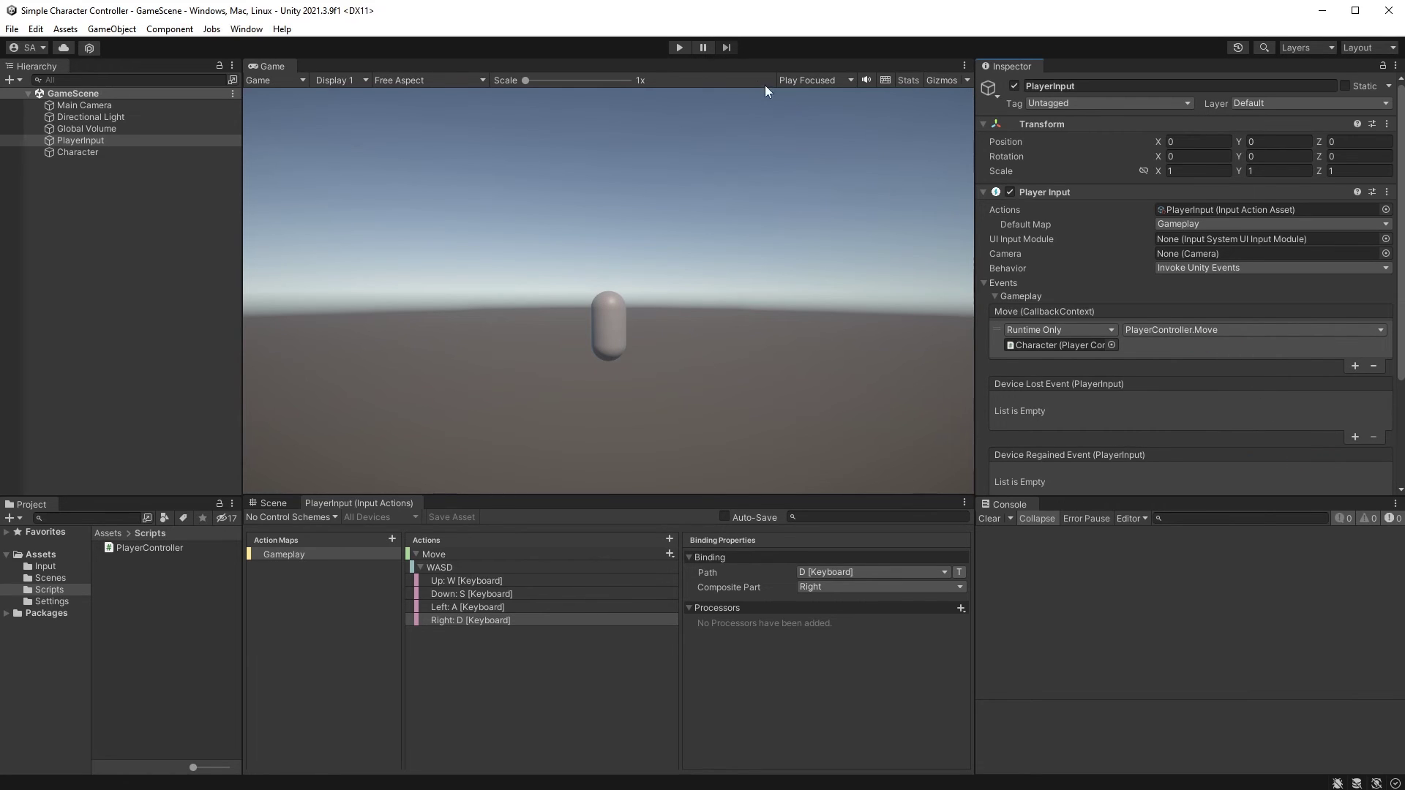
pyautogui.click(680, 48)
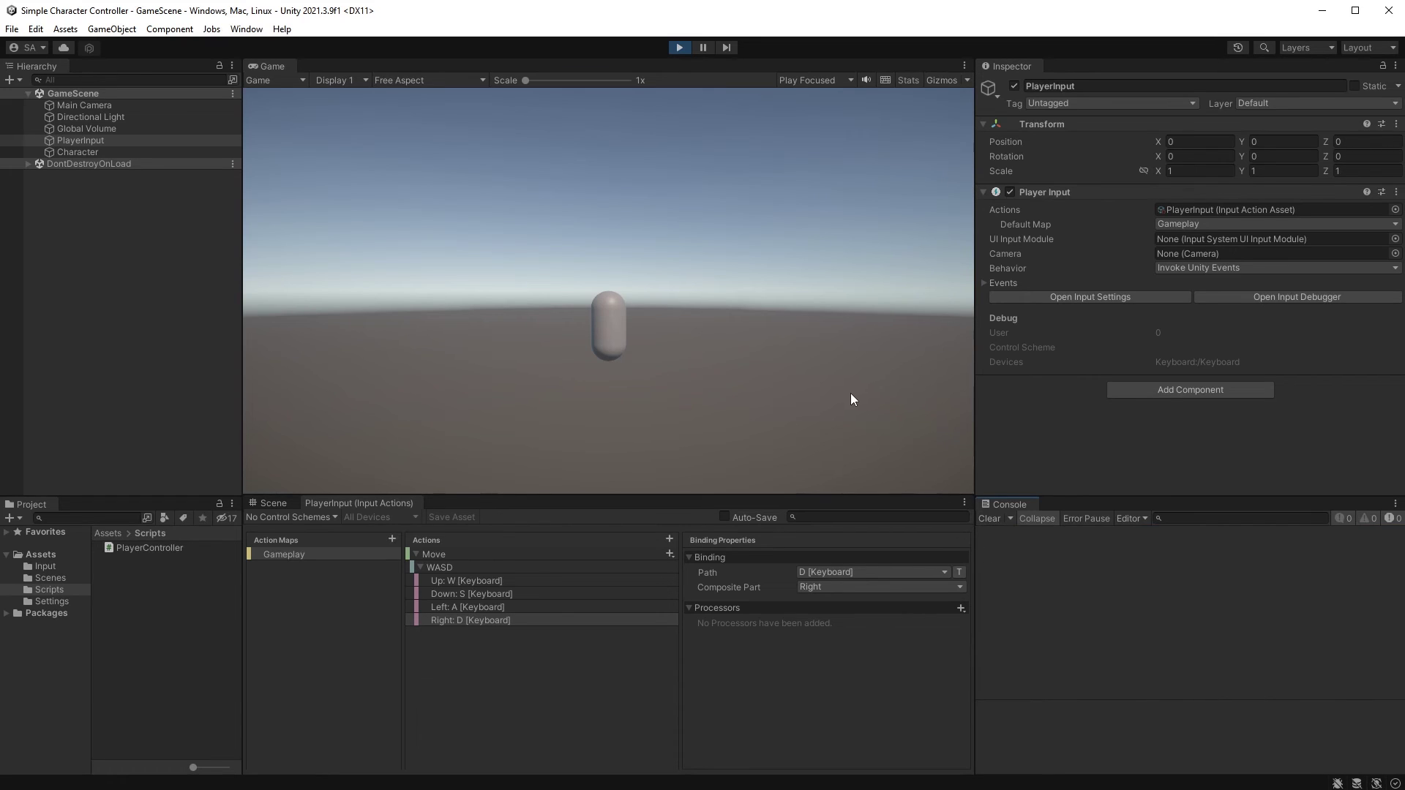
# Press D, A, W, S to log (1.00, 0.00), (-1.00, 0.00), (0.00, 1.00), (0.00, -1.00), then inspect a stack trace
pyautogui.press('d')
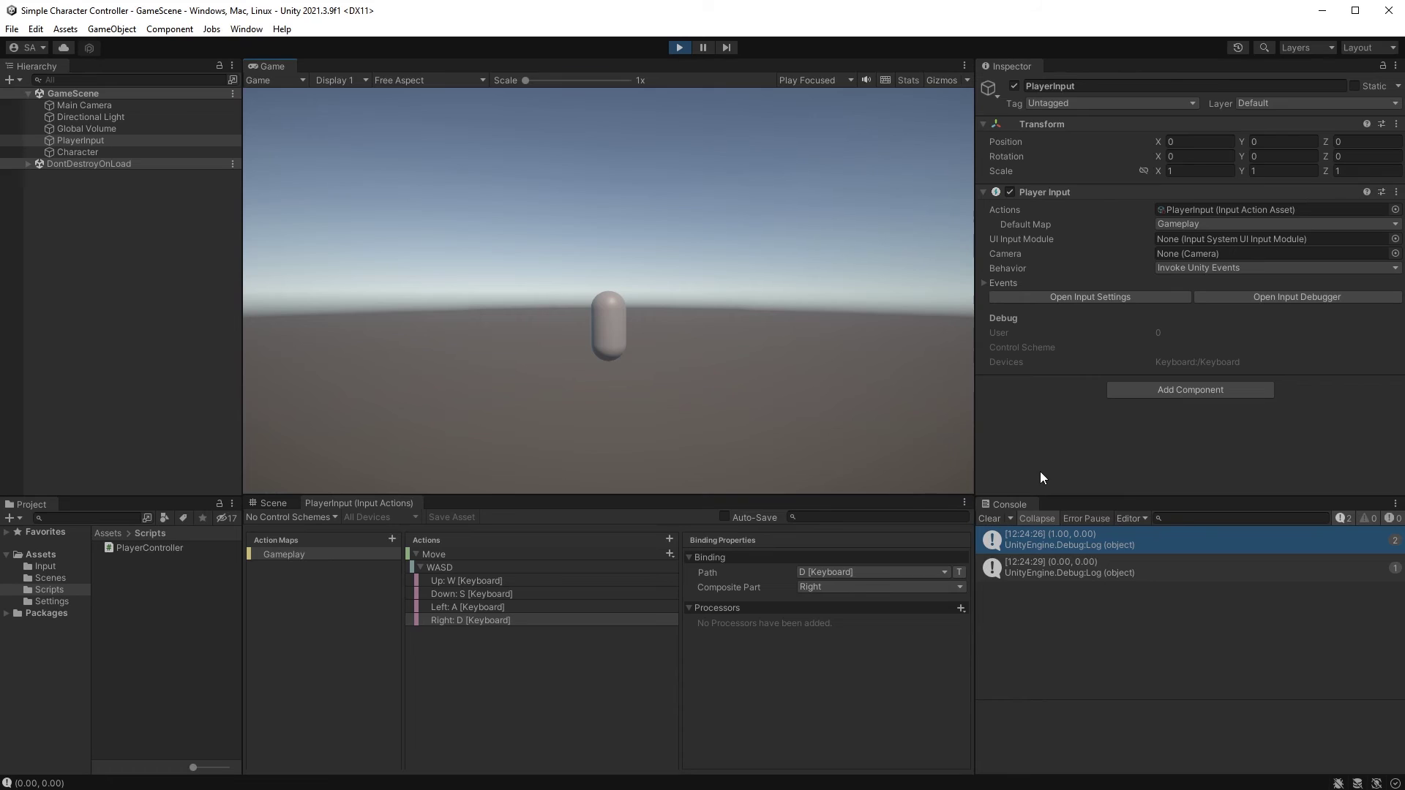
pyautogui.press('a')
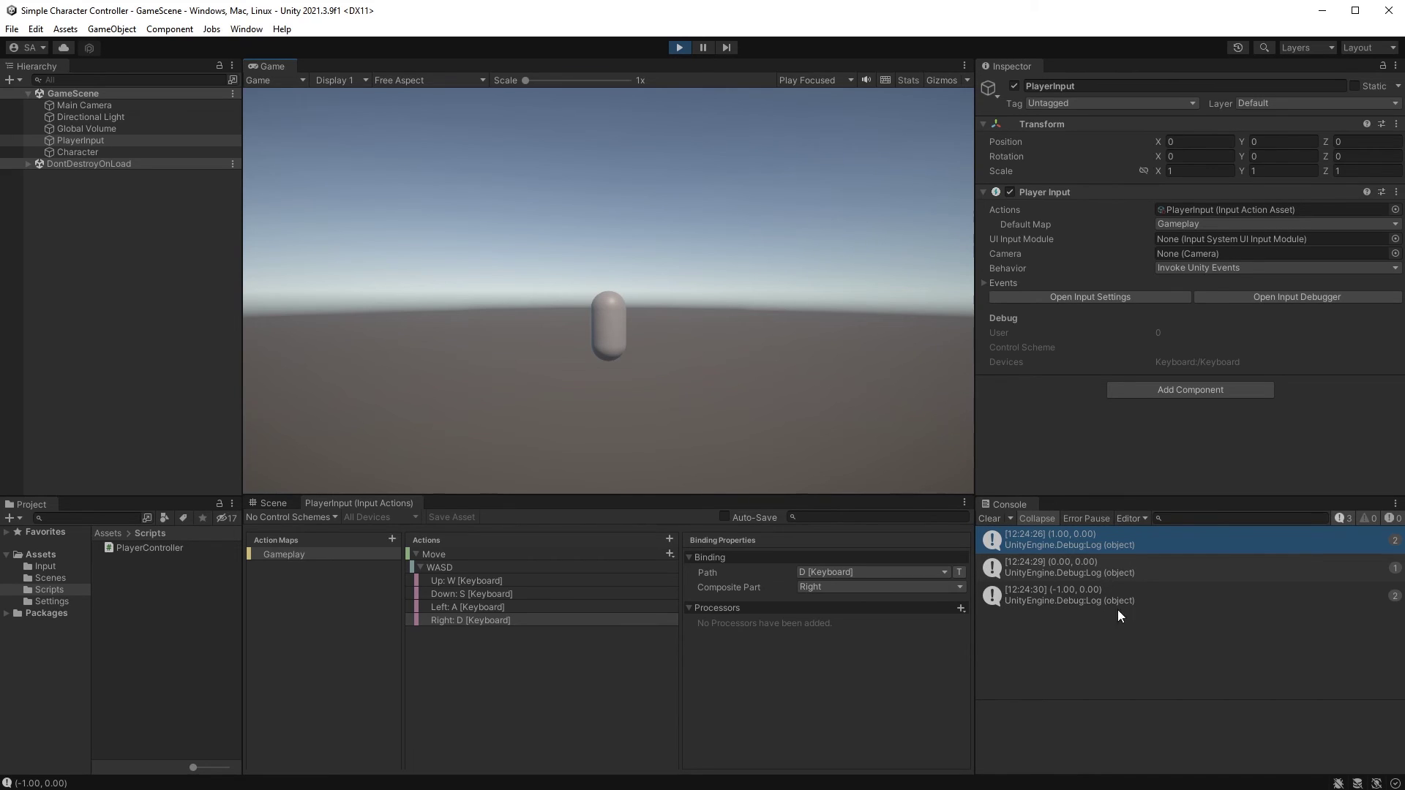
pyautogui.press('w')
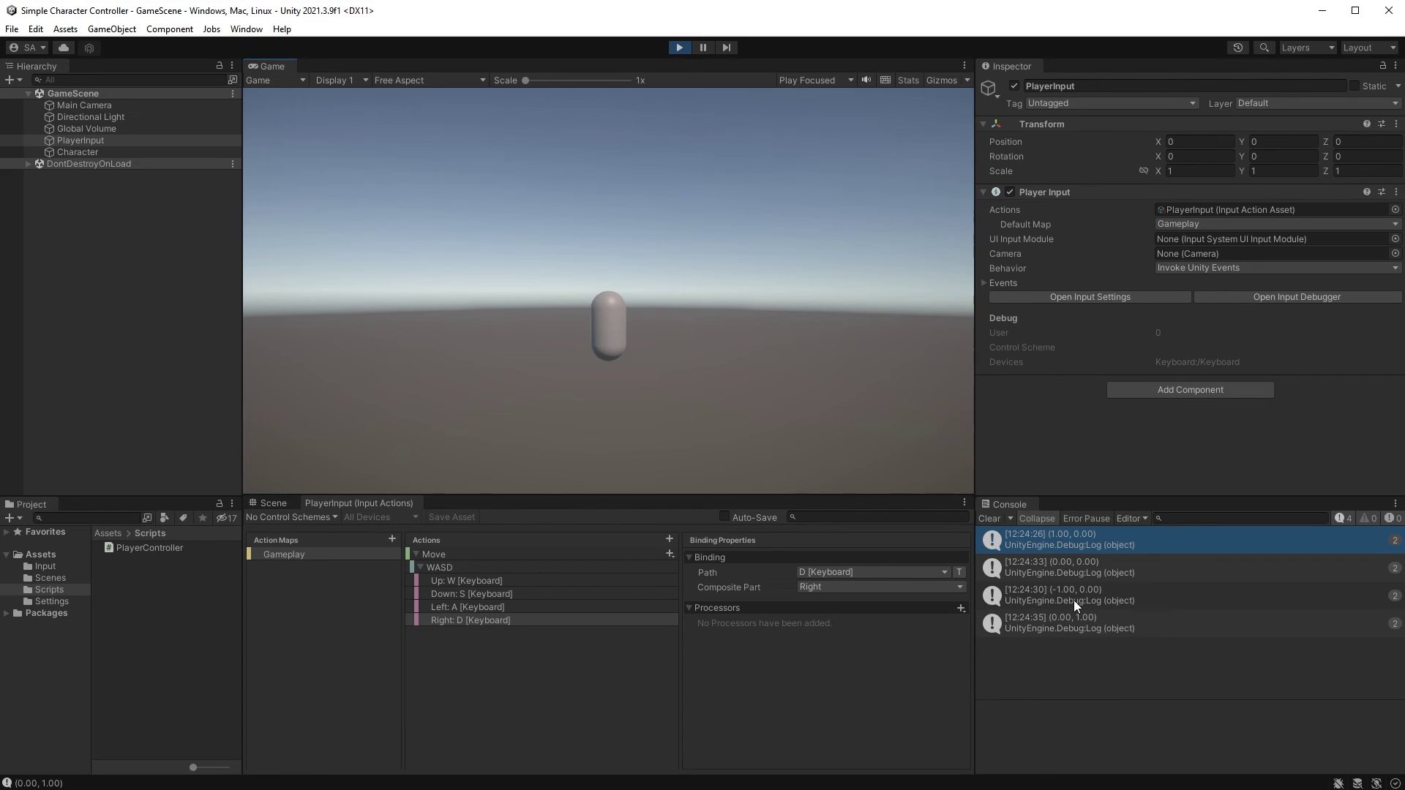
pyautogui.press('s')
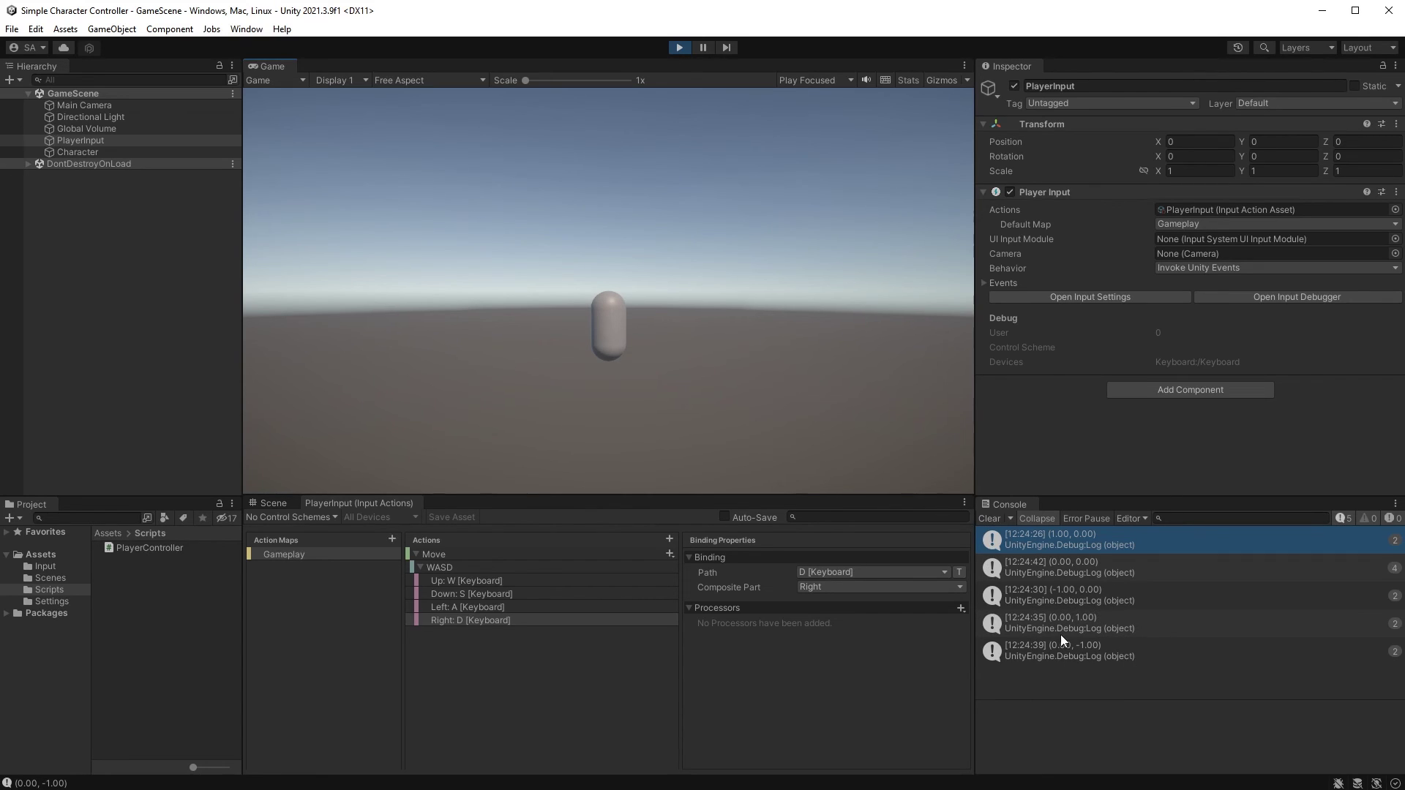
pyautogui.click(1082, 564)
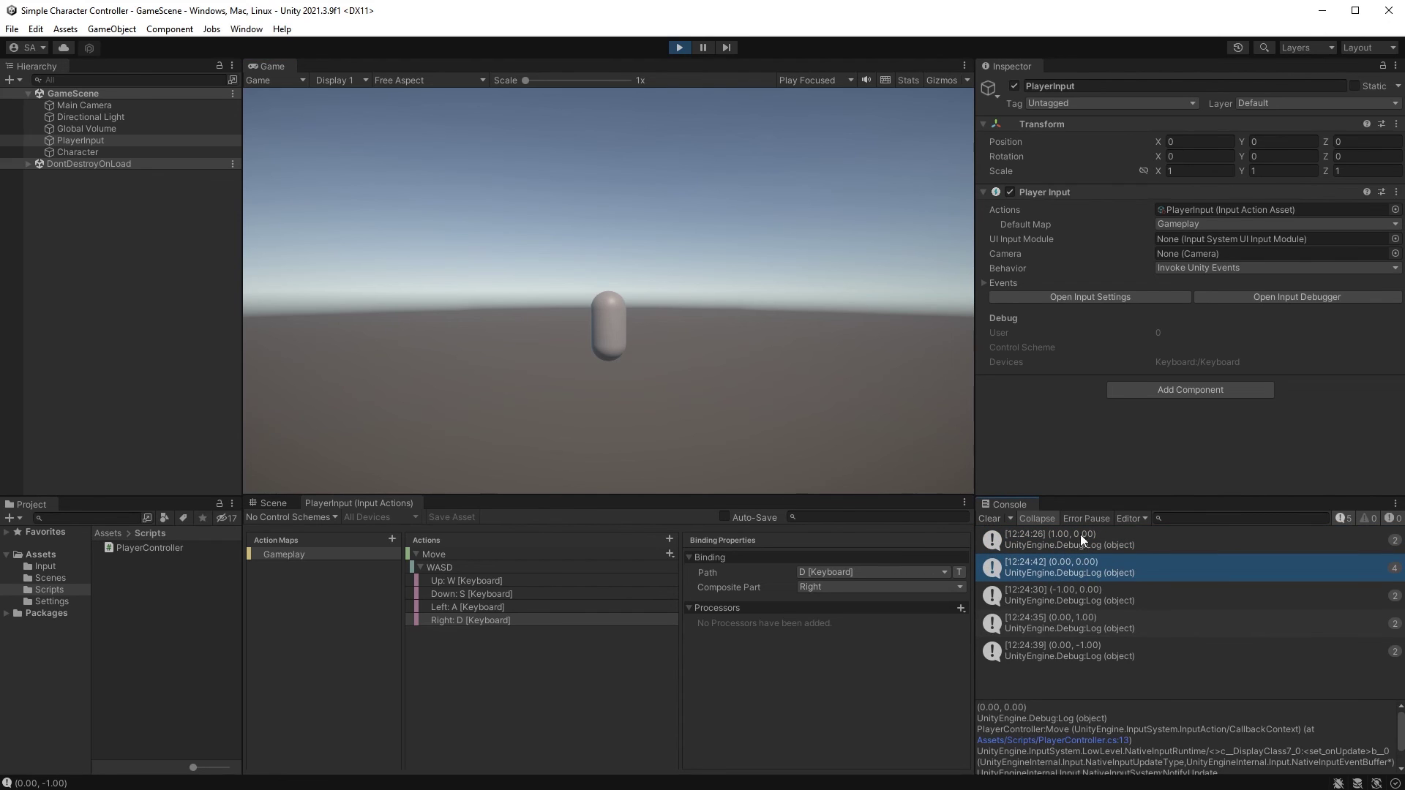